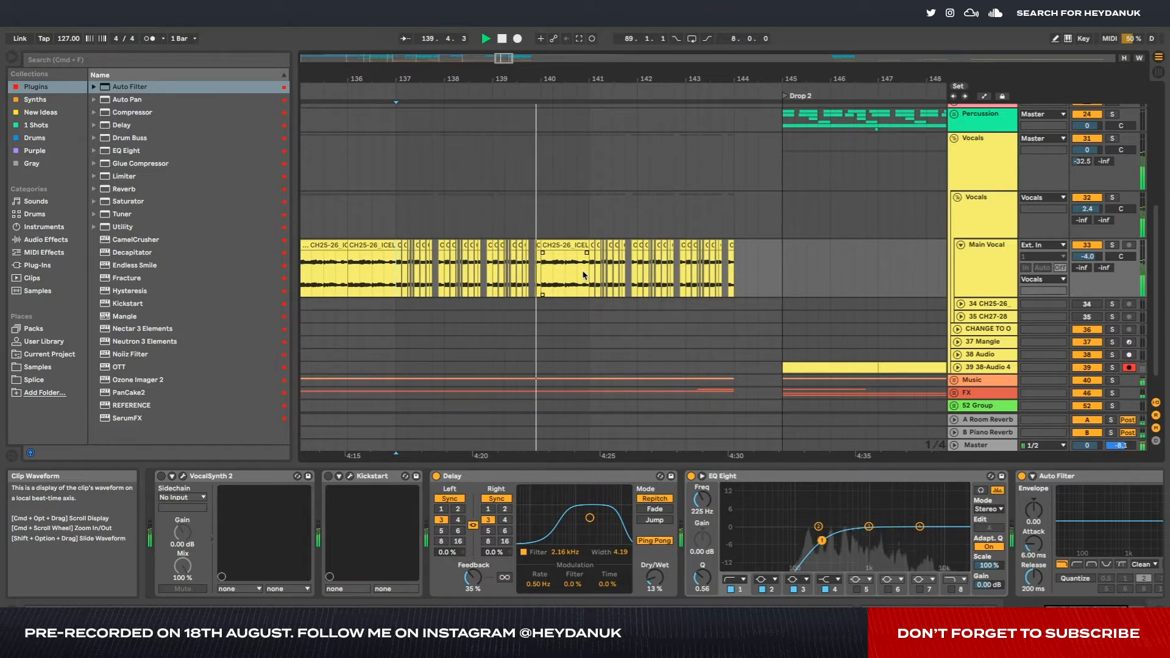
- Audition the Main Vocal from bar 140, clear its chops from bar 141 to 144, and place a one-beat vocal clip at bar 141
{"action": "scroll", "coordinate": [584, 275], "scroll_direction": "up", "scroll_amount": 4}
{"action": "left_click", "coordinate": [573, 280]}
{"action": "key", "text": "space"}
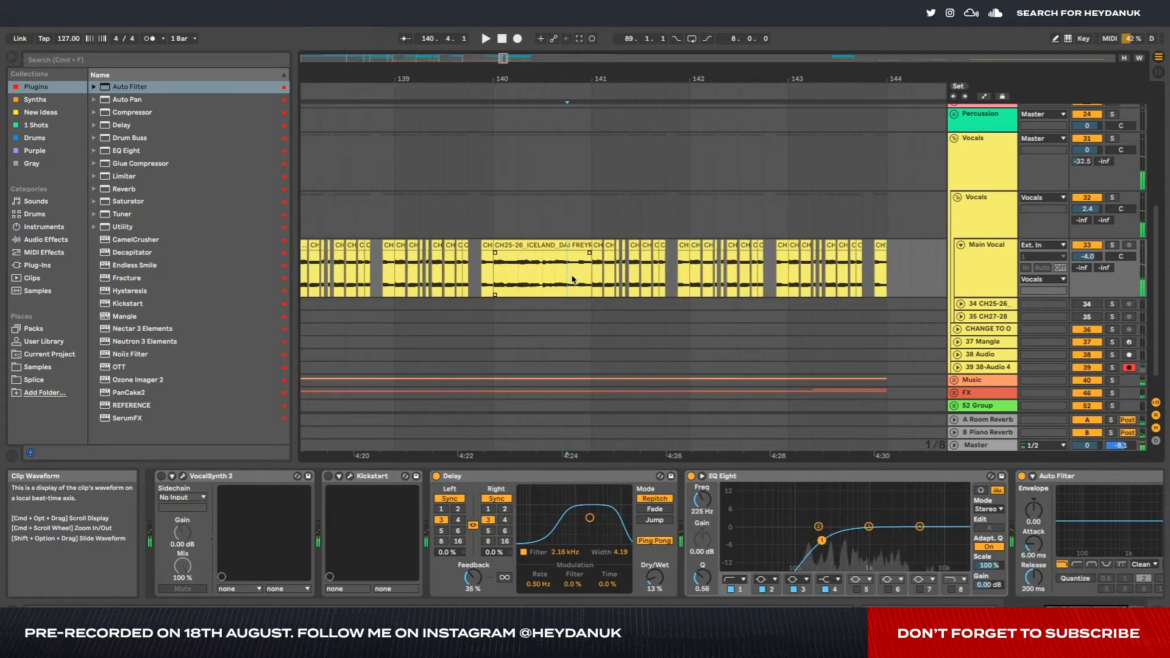
{"action": "left_click_drag", "start_coordinate": [922, 274], "coordinate": [591, 279]}
{"action": "key", "text": "Delete"}
{"action": "key", "text": "super+d"}
{"action": "key", "text": "space"}
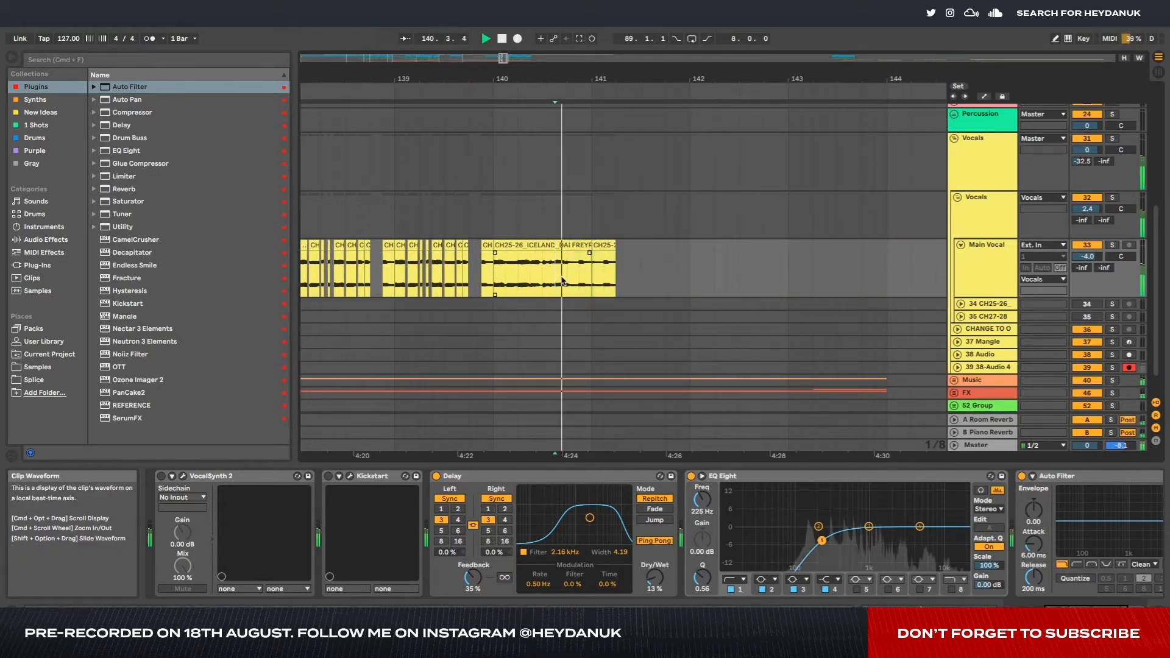
- Duplicate the one-beat vocal clip at bar 141 directly after itself and audition the repeated phrase
{"action": "key", "text": "space"}
{"action": "left_click", "coordinate": [607, 246]}
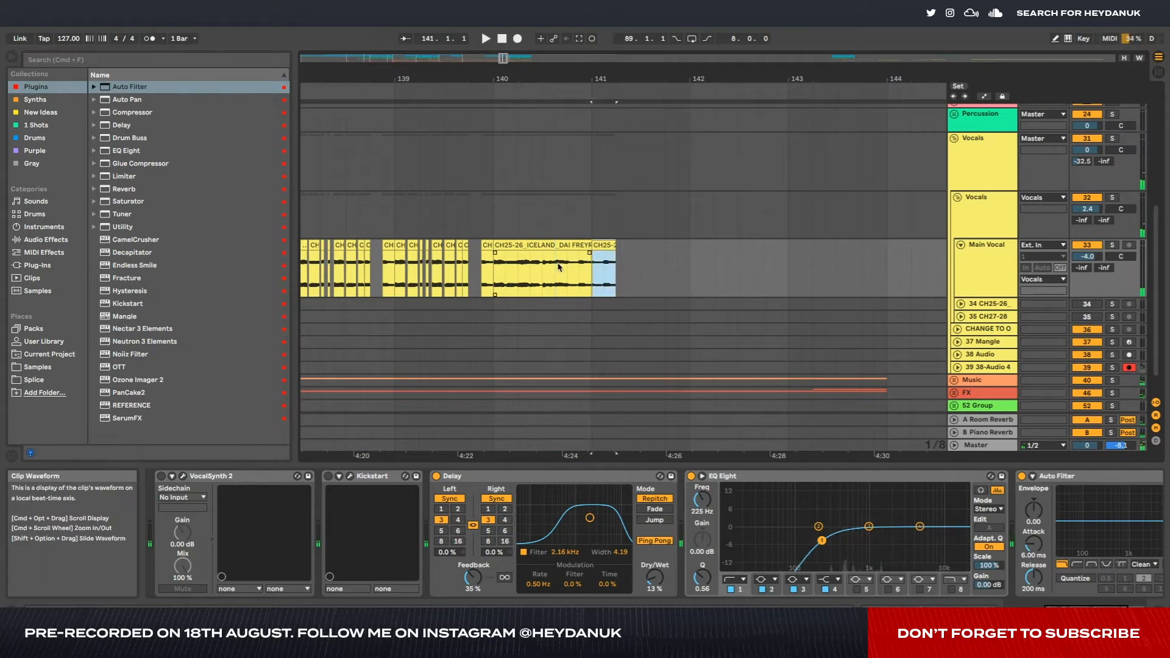
{"action": "scroll", "coordinate": [609, 247], "scroll_direction": "up", "scroll_amount": 3}
{"action": "key", "text": "space"}
{"action": "left_click", "coordinate": [609, 246]}
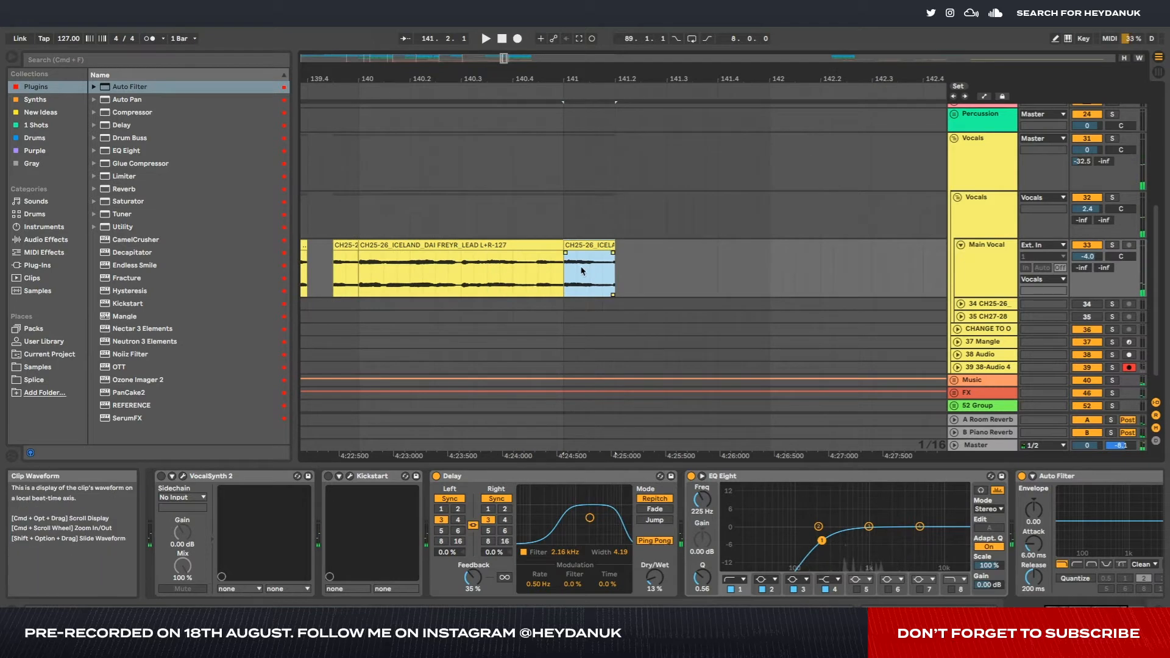
{"action": "key", "text": "super+d"}
{"action": "left_click", "coordinate": [514, 272]}
{"action": "key", "text": "space"}
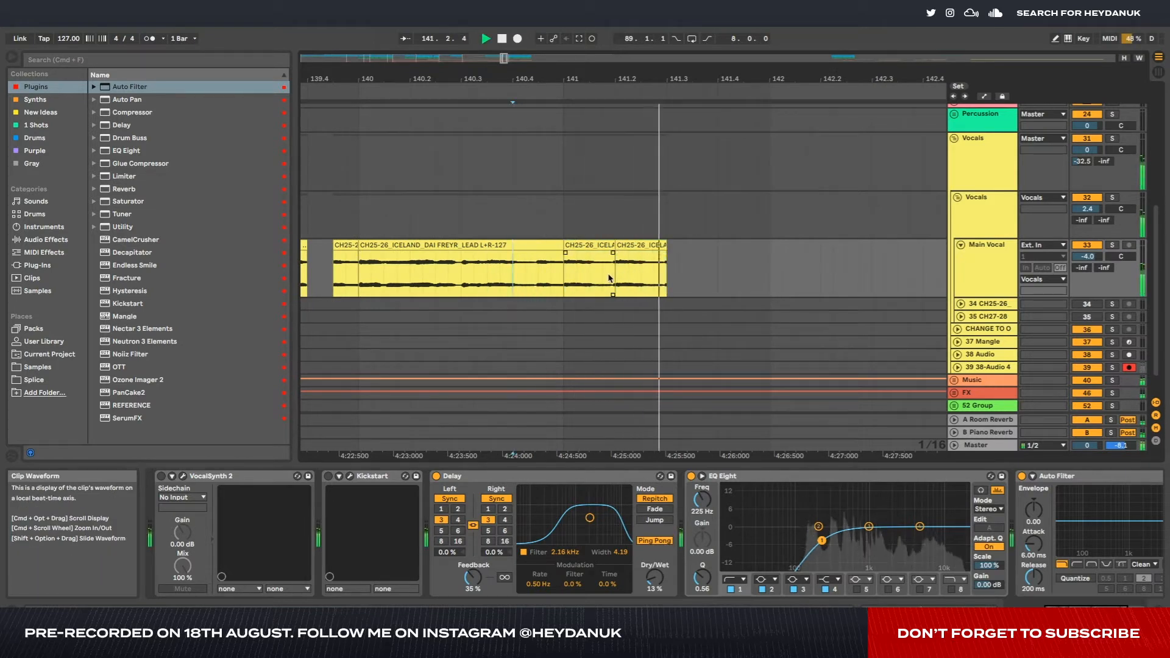
{"action": "scroll", "coordinate": [609, 275], "scroll_direction": "up", "scroll_amount": 3}
{"action": "key", "text": "space"}
{"action": "left_click", "coordinate": [642, 246]}
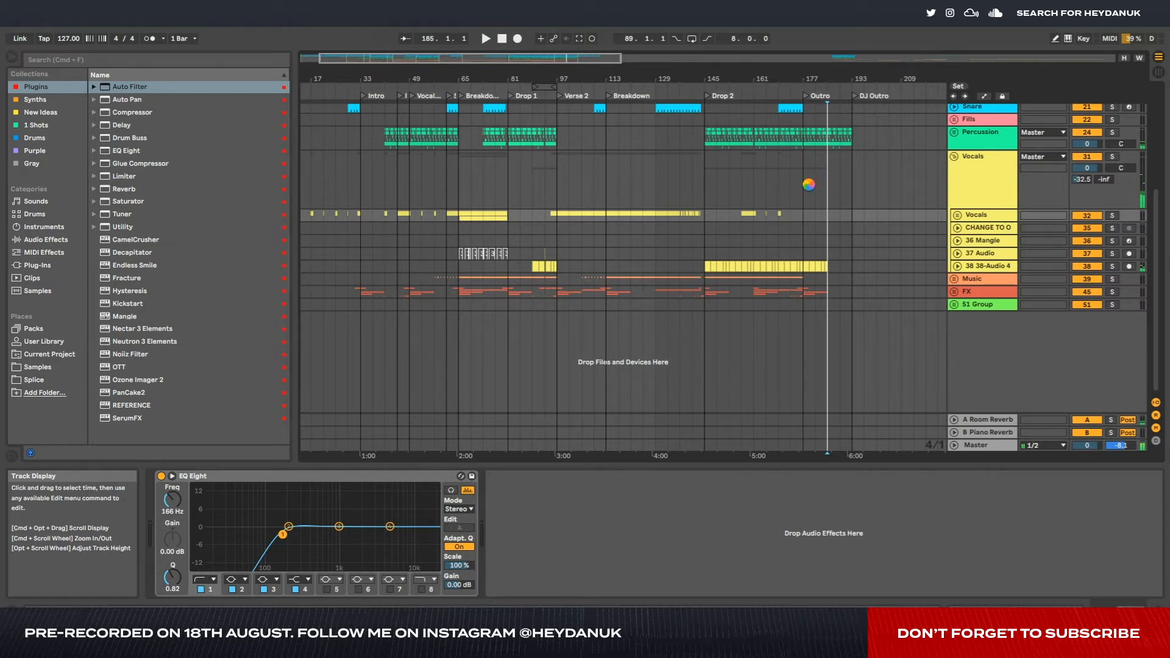
- Fold the Vocals group, look across the whole arrangement, and highlight the Snare part in the Breakdown
{"action": "scroll", "coordinate": [809, 184], "scroll_direction": "up", "scroll_amount": 6}
{"action": "left_click", "coordinate": [954, 329]}
{"action": "scroll", "coordinate": [862, 298], "scroll_direction": "right", "scroll_amount": 3}
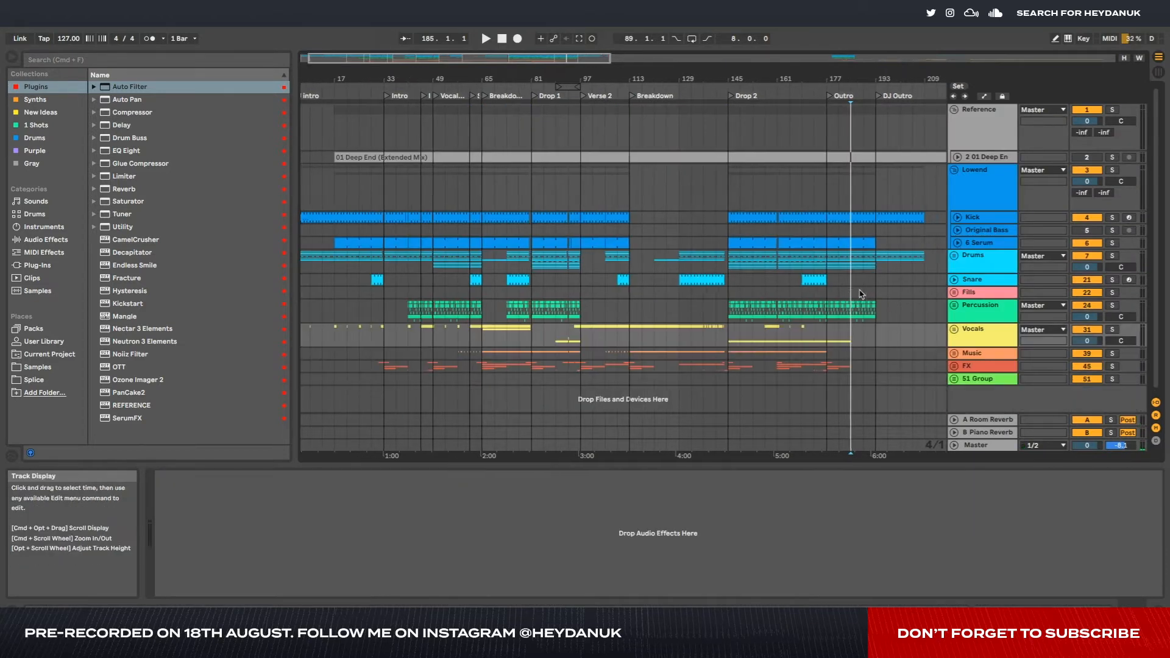
{"action": "left_click", "coordinate": [845, 243]}
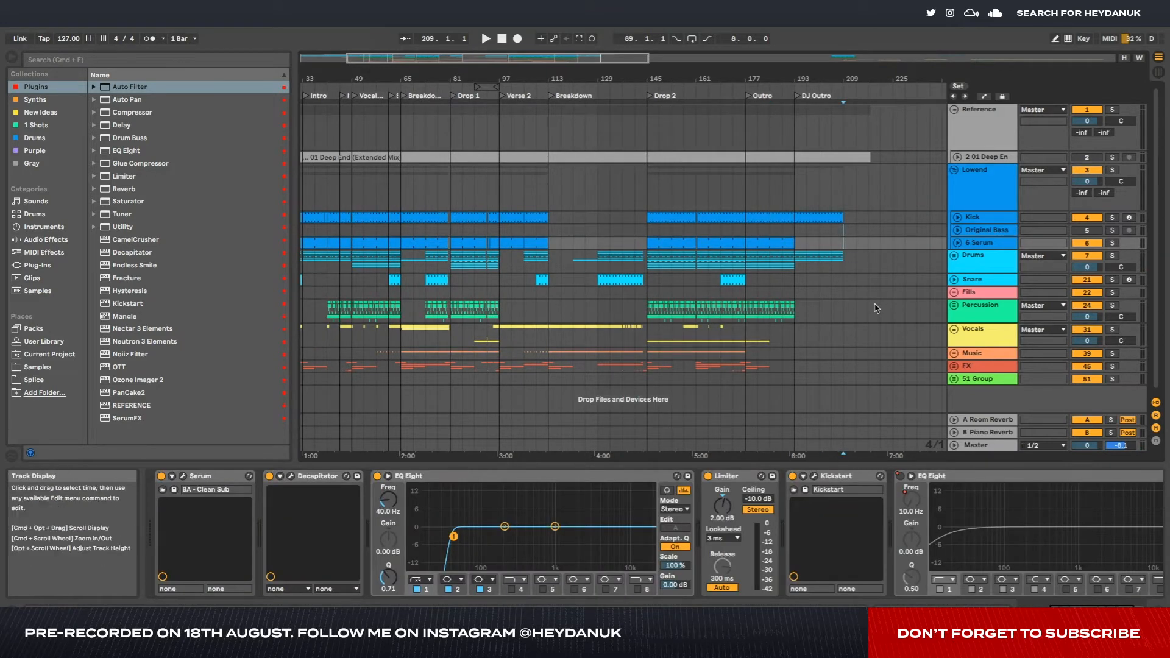
{"action": "key", "text": "minus"}
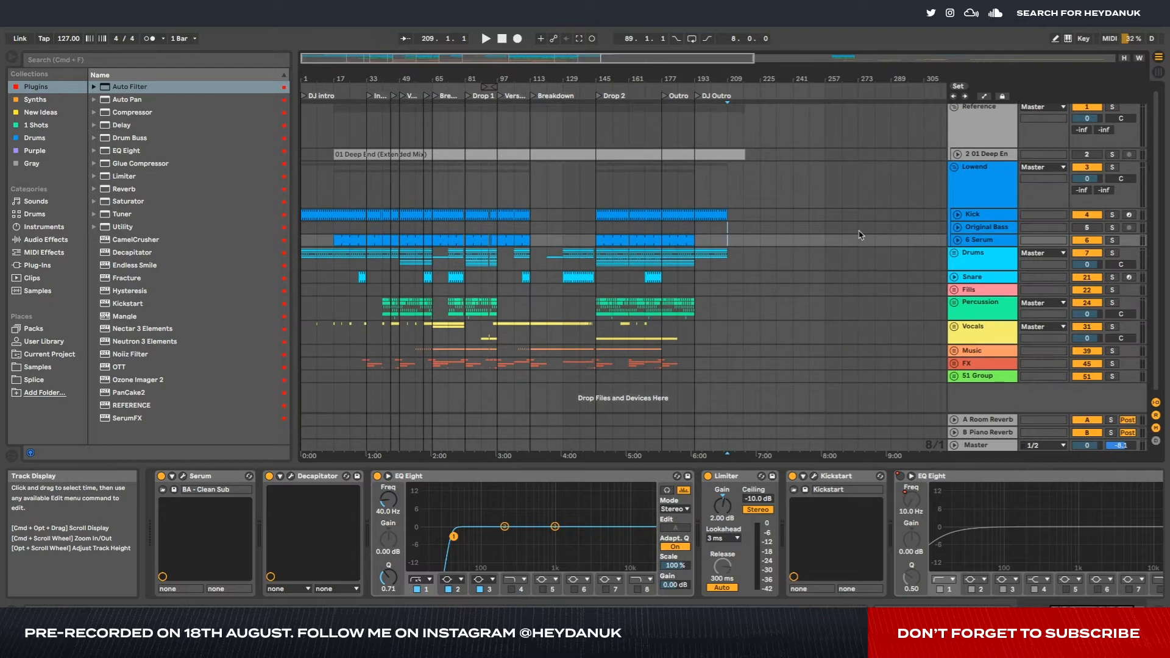
{"action": "left_click_drag", "start_coordinate": [630, 210], "coordinate": [478, 213]}
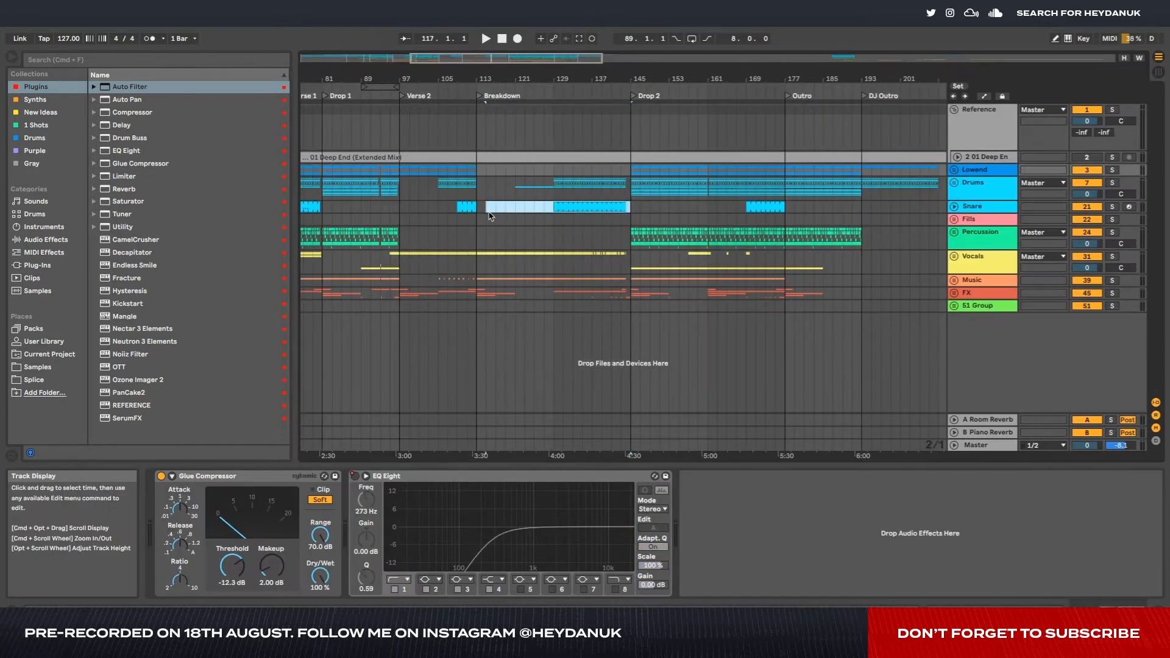
{"action": "left_click", "coordinate": [477, 214]}
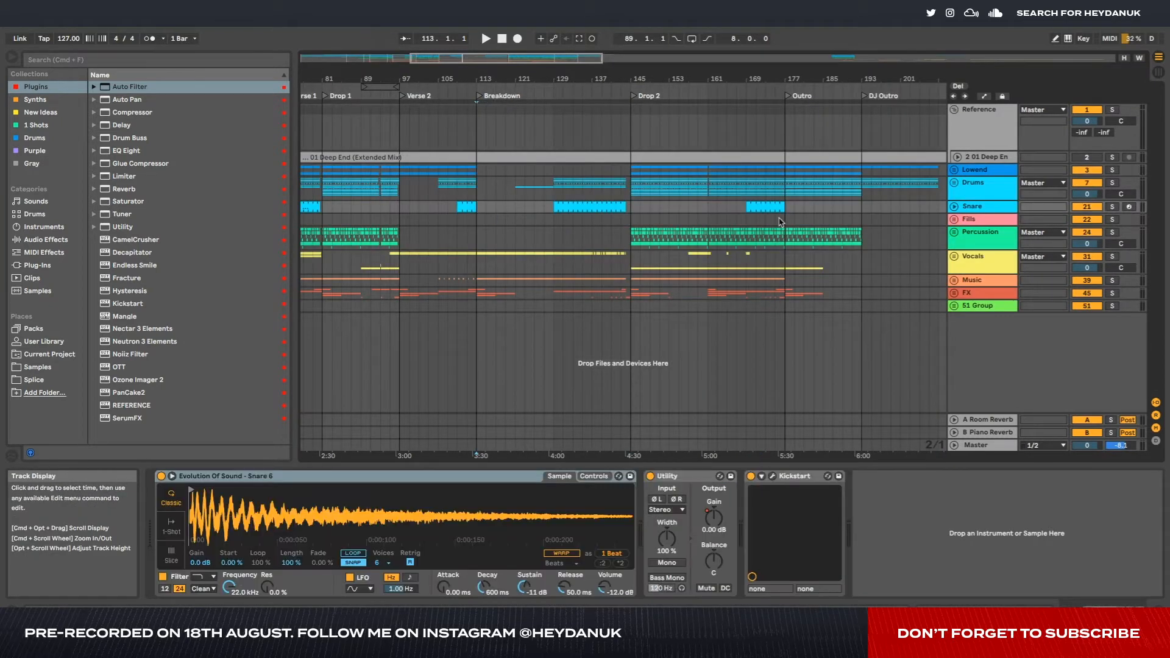
- Unfold the Vocals group and inspect its tracks at the start of Drop 2
{"action": "left_click", "coordinate": [954, 257]}
{"action": "scroll", "coordinate": [800, 270], "scroll_direction": "down", "scroll_amount": 2}
{"action": "mouse_move", "coordinate": [629, 286]}
{"action": "left_mouse_down"}
{"action": "mouse_move", "coordinate": [486, 282]}
{"action": "mouse_move", "coordinate": [630, 280]}
{"action": "left_mouse_up"}
{"action": "left_click", "coordinate": [631, 256]}
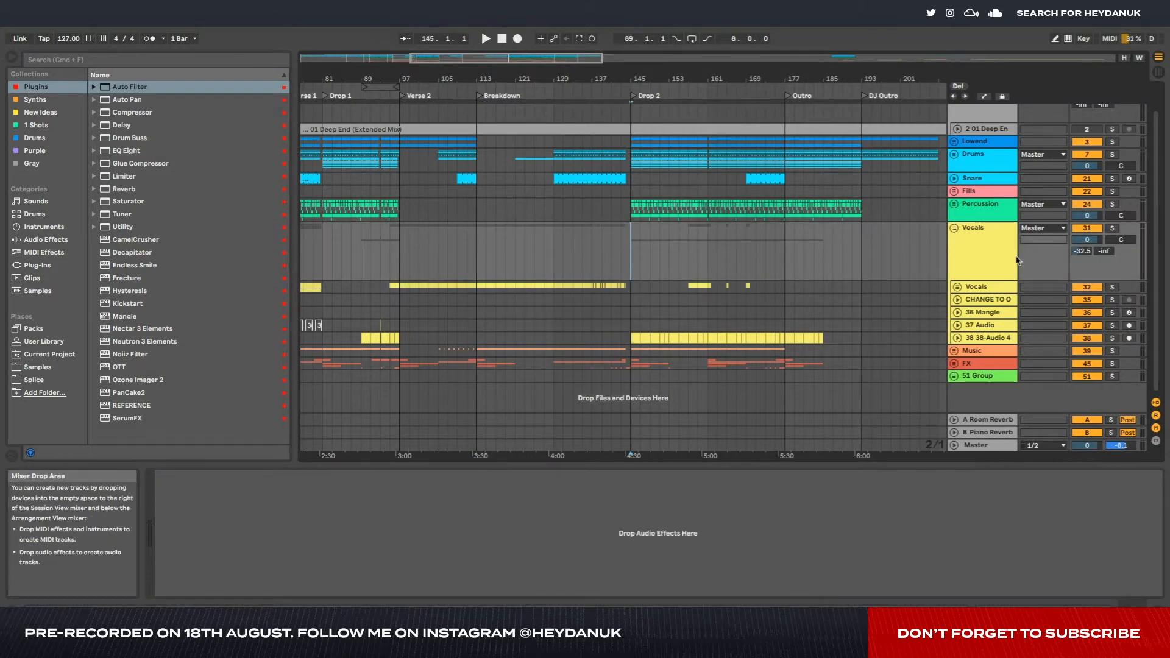
{"action": "key", "text": "Left"}
{"action": "scroll", "coordinate": [627, 157], "scroll_direction": "up", "scroll_amount": 2}
- Compare Drop 1 with Drop 2 by highlighting each section across the tracks from Reference to FX
{"action": "left_click_drag", "start_coordinate": [708, 248], "coordinate": [784, 290]}
{"action": "scroll", "coordinate": [777, 280], "scroll_direction": "left", "scroll_amount": 3}
{"action": "left_click_drag", "start_coordinate": [438, 130], "coordinate": [517, 296]}
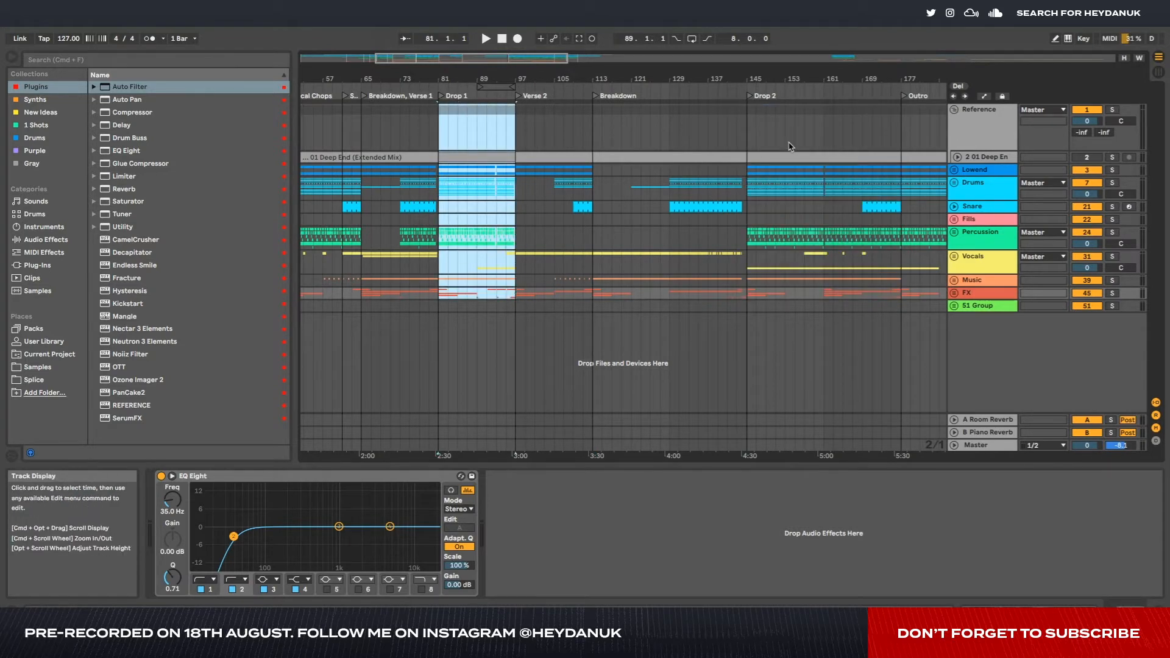
{"action": "left_click_drag", "start_coordinate": [751, 137], "coordinate": [900, 298]}
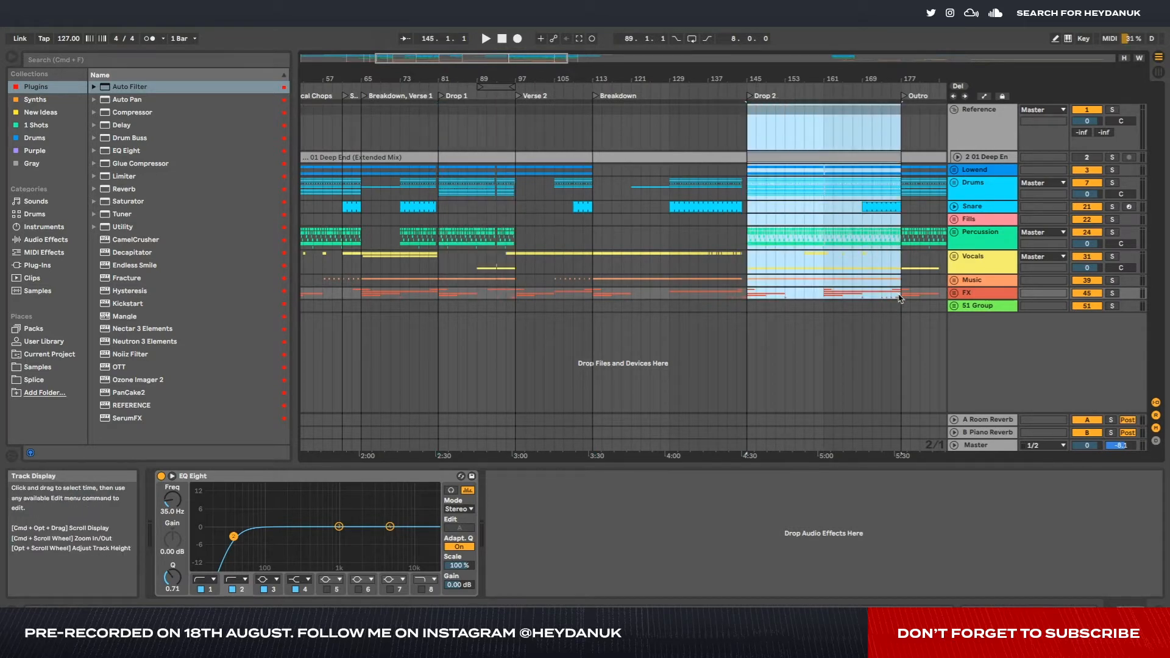
- Unfold the Music group and highlight the Scaler piano clips from the Breakdown through Drop 2
{"action": "left_click", "coordinate": [804, 265]}
{"action": "left_click", "coordinate": [954, 279]}
{"action": "scroll", "coordinate": [620, 338], "scroll_direction": "down", "scroll_amount": 3}
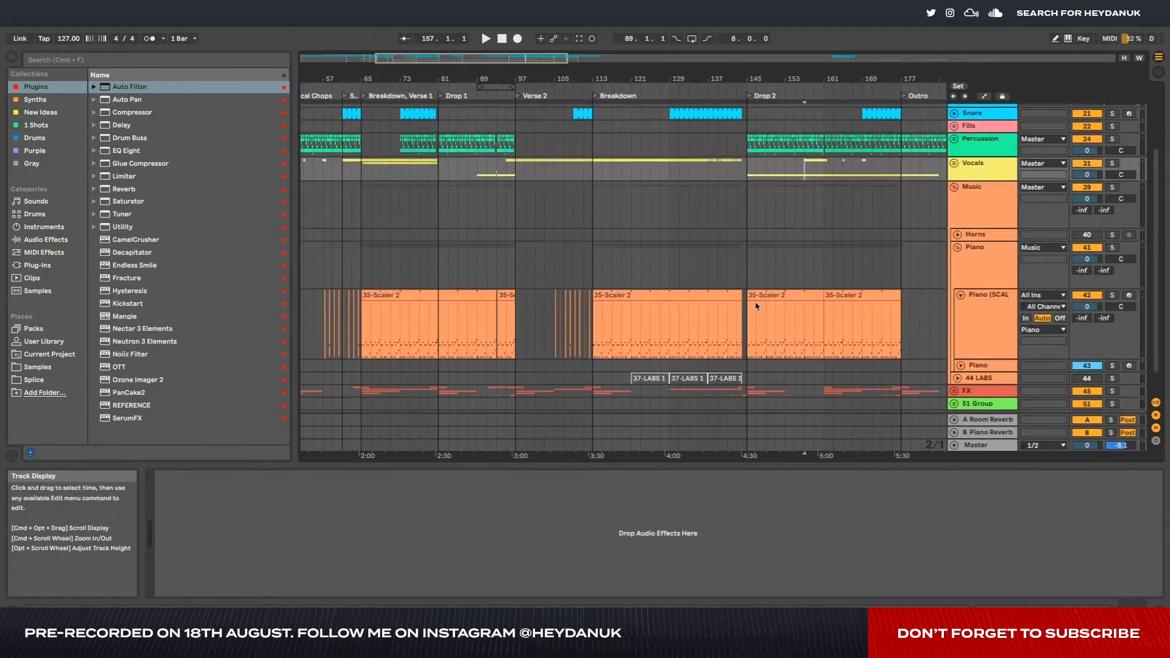
{"action": "left_click_drag", "start_coordinate": [596, 335], "coordinate": [880, 334]}
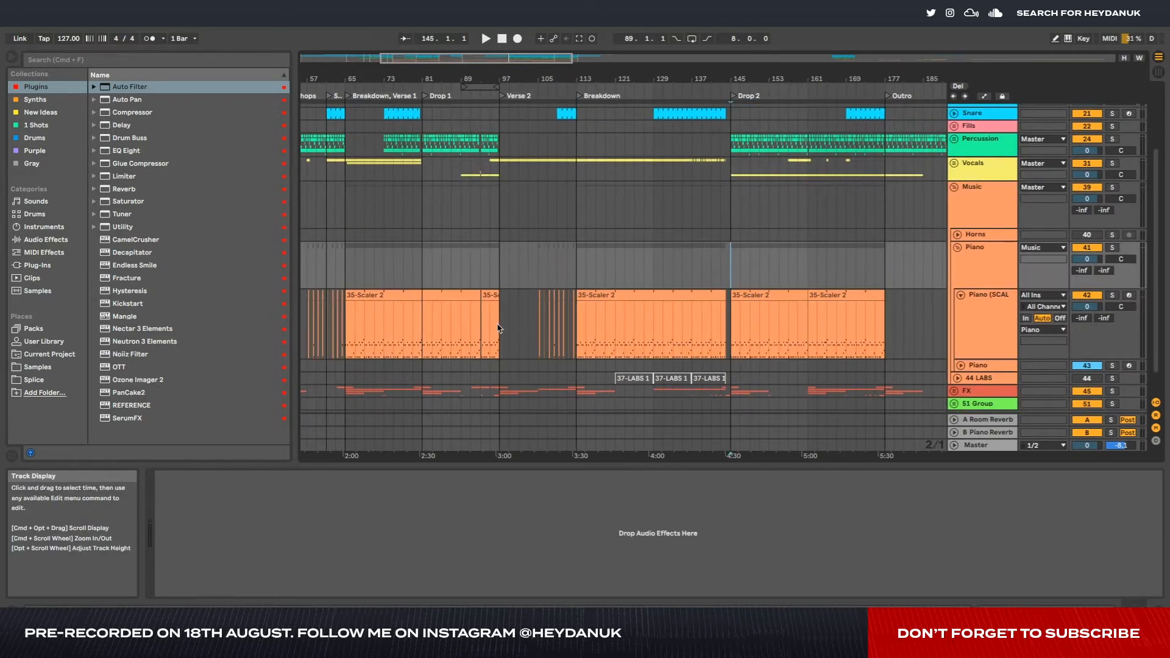
{"action": "left_click_drag", "start_coordinate": [499, 331], "coordinate": [878, 336]}
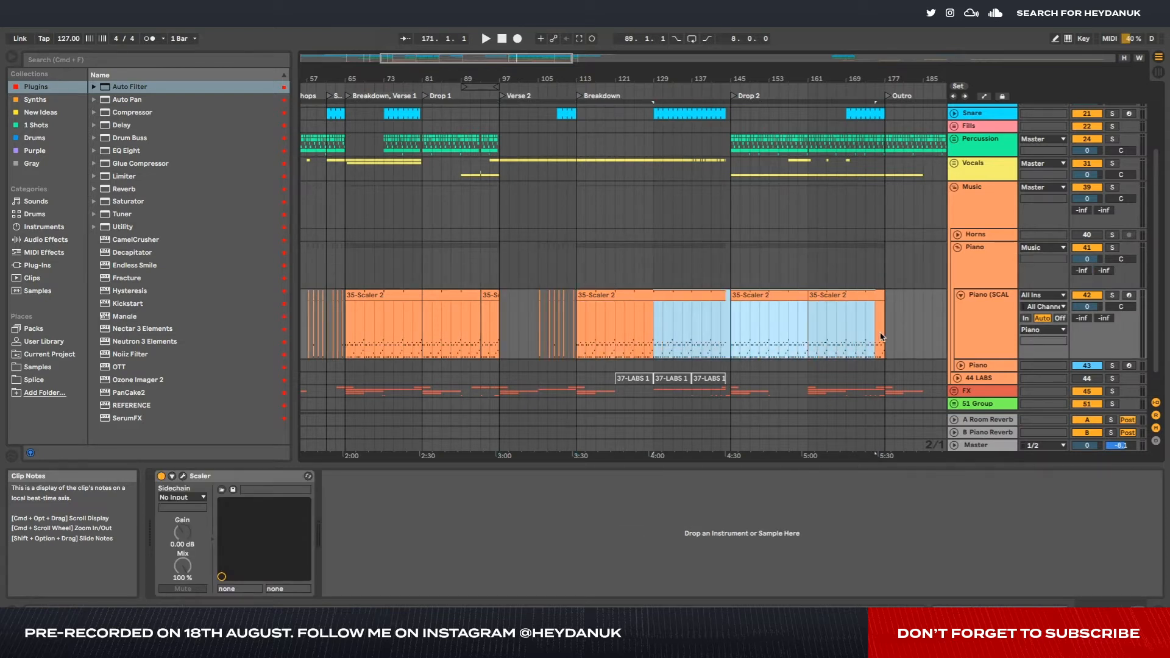
- Fold the Piano (Scaler) track, inspect the deactivated LABS clips before Drop 2, and fold the LABS track and Piano group
{"action": "scroll", "coordinate": [739, 337], "scroll_direction": "up", "scroll_amount": 5}
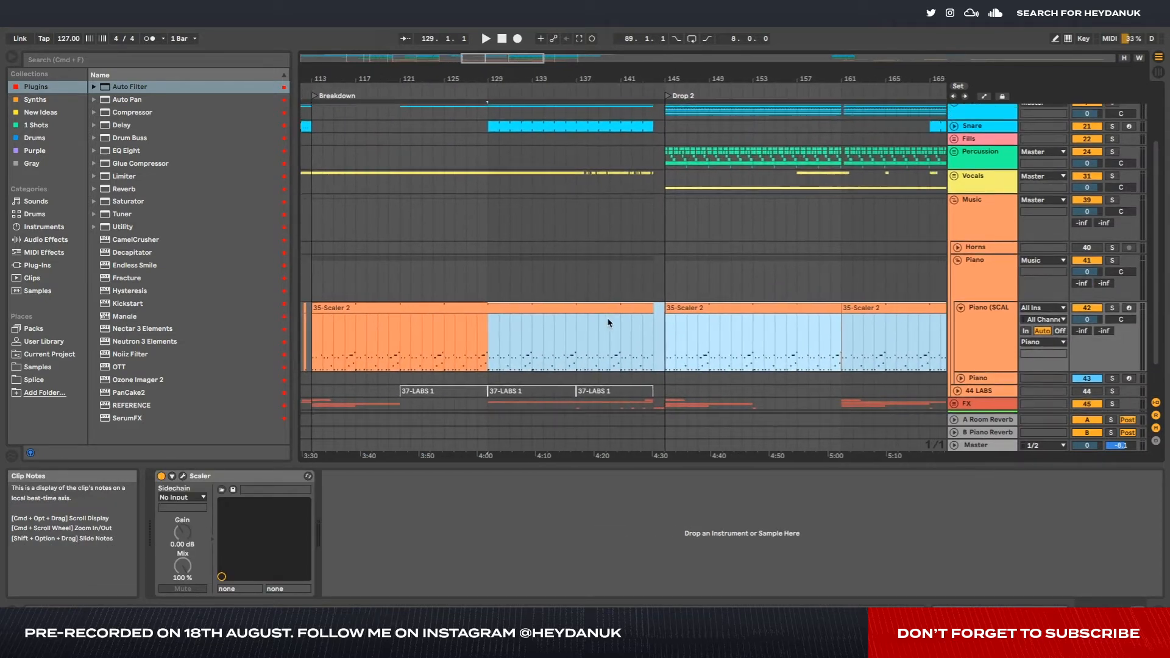
{"action": "scroll", "coordinate": [609, 325], "scroll_direction": "down", "scroll_amount": 5}
{"action": "left_click", "coordinate": [960, 308]}
{"action": "scroll", "coordinate": [646, 321], "scroll_direction": "down", "scroll_amount": 5}
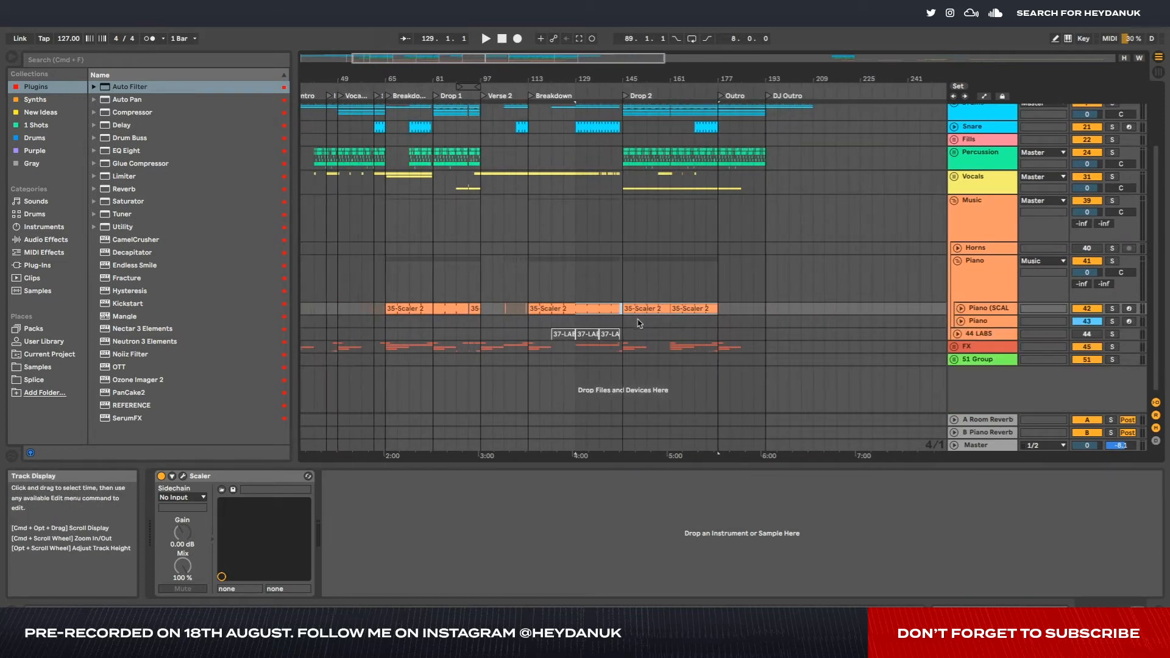
{"action": "left_click", "coordinate": [957, 329]}
{"action": "left_click", "coordinate": [957, 333]}
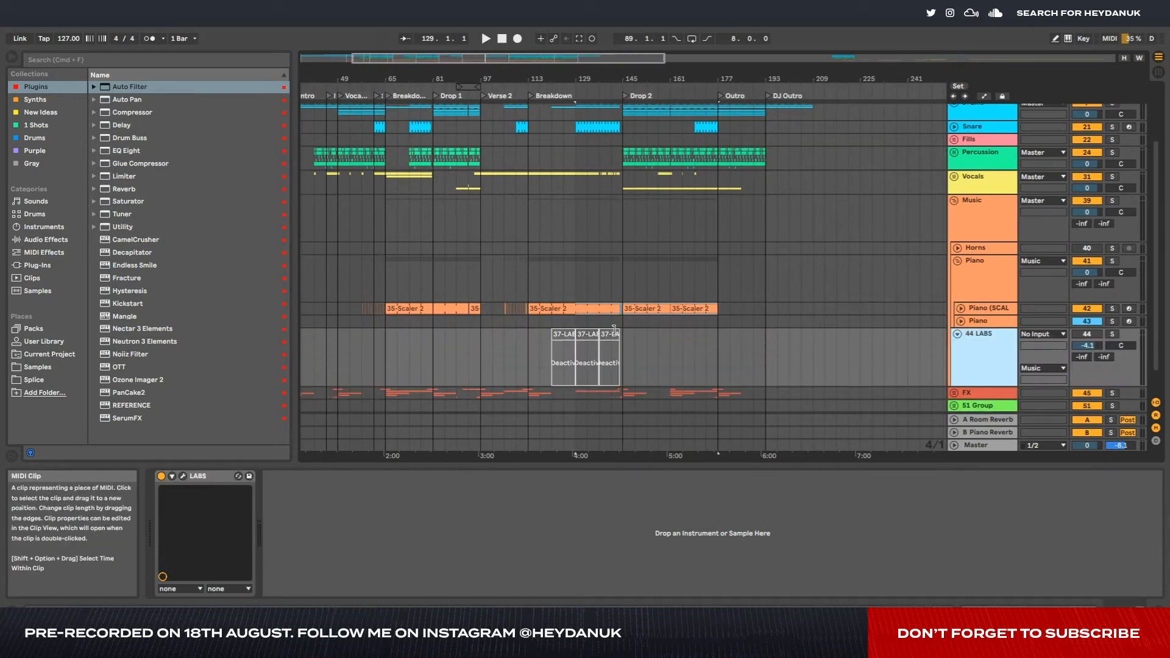
{"action": "left_click", "coordinate": [624, 339]}
{"action": "left_click", "coordinate": [957, 334]}
{"action": "left_click", "coordinate": [957, 260]}
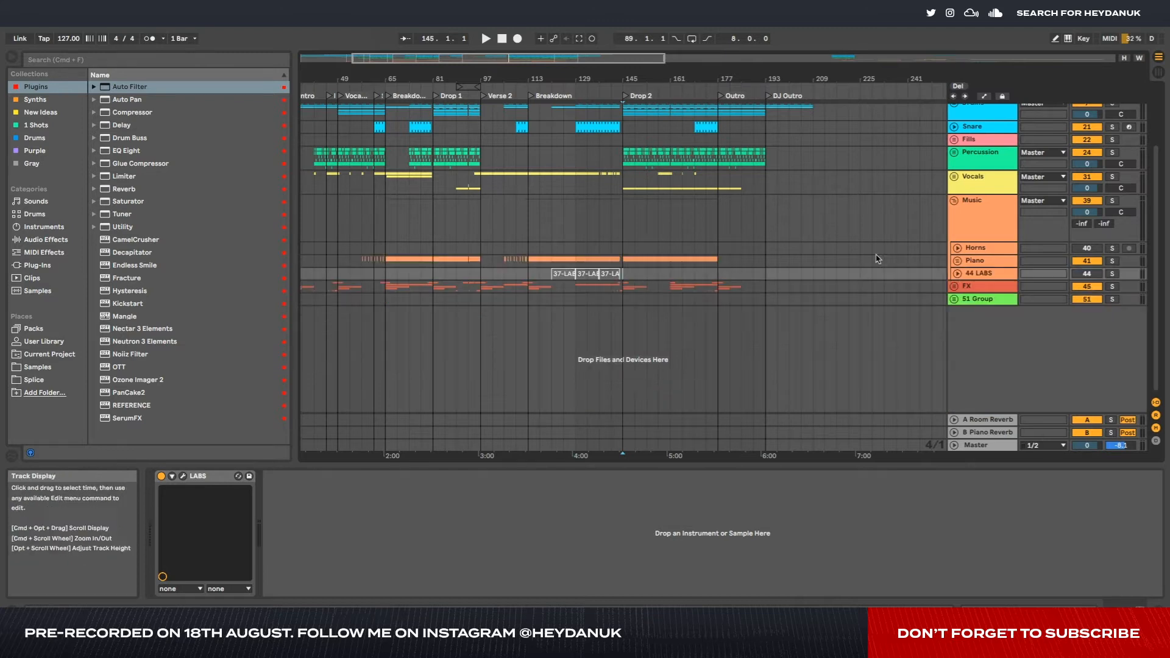
- Look through the leftover clips parked beyond the end of the arrangement, out to about bar 501
{"action": "scroll", "coordinate": [726, 238], "scroll_direction": "down", "scroll_amount": 4}
{"action": "scroll", "coordinate": [726, 238], "scroll_direction": "right", "scroll_amount": 4}
{"action": "scroll", "coordinate": [726, 238], "scroll_direction": "up", "scroll_amount": 5}
{"action": "scroll", "coordinate": [792, 262], "scroll_direction": "right", "scroll_amount": 10}
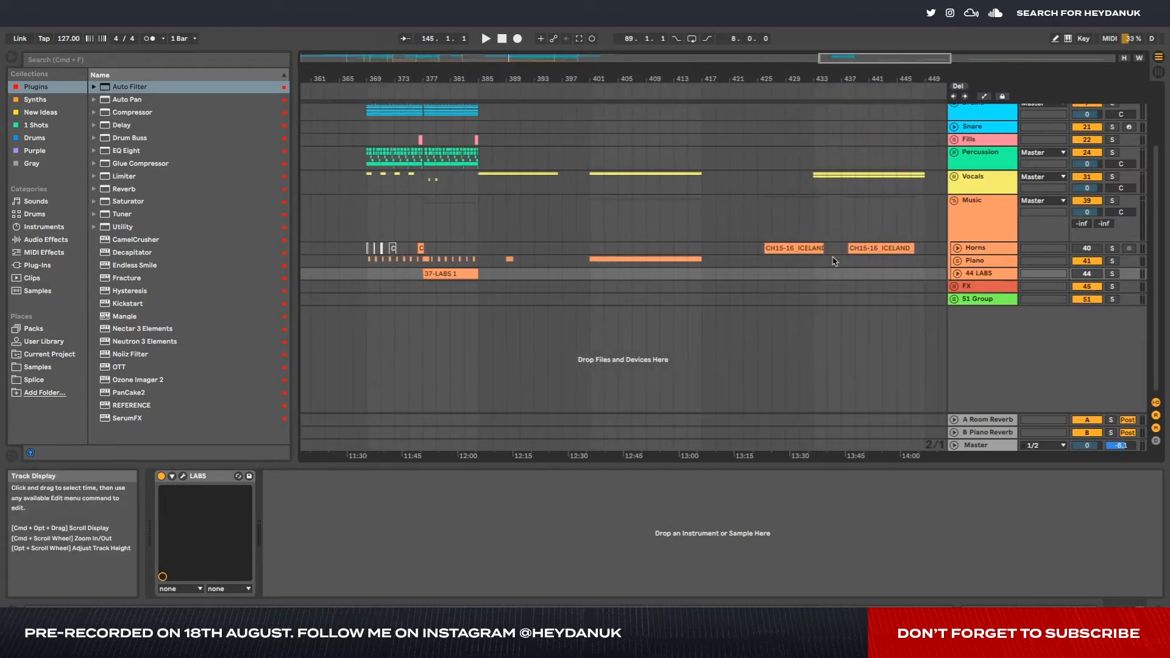
{"action": "left_click", "coordinate": [942, 301]}
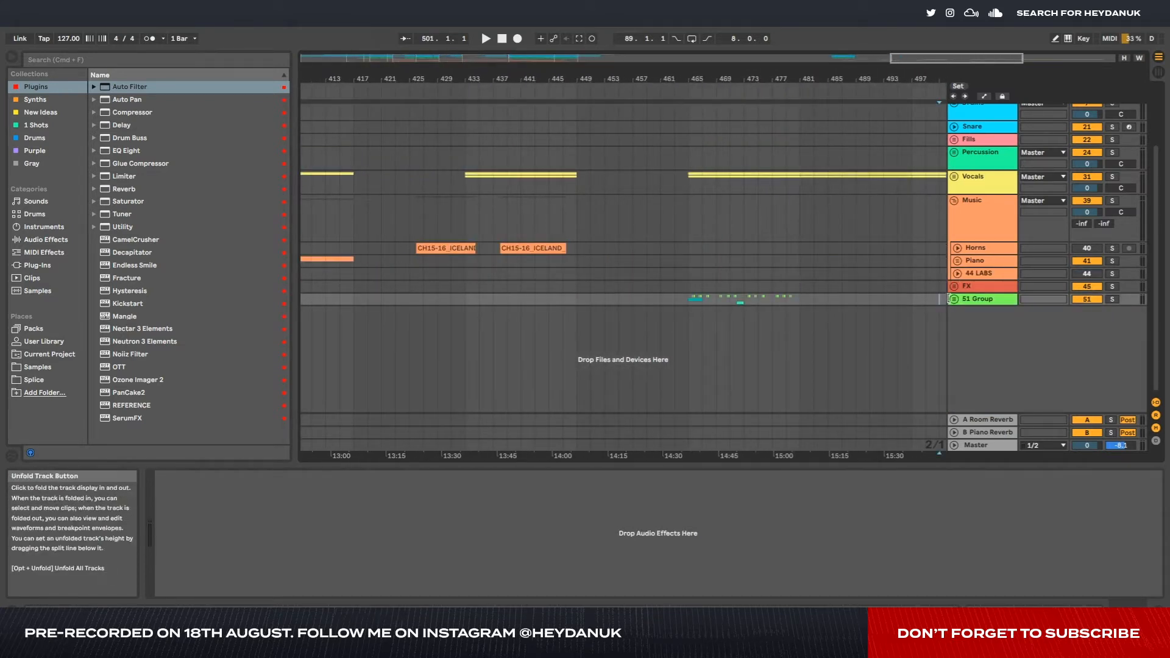
- Unfold the 51 Group and audition its parked samples from the track 54 clip near bar 472
{"action": "left_click", "coordinate": [954, 299]}
{"action": "scroll", "coordinate": [738, 371], "scroll_direction": "up", "scroll_amount": 3}
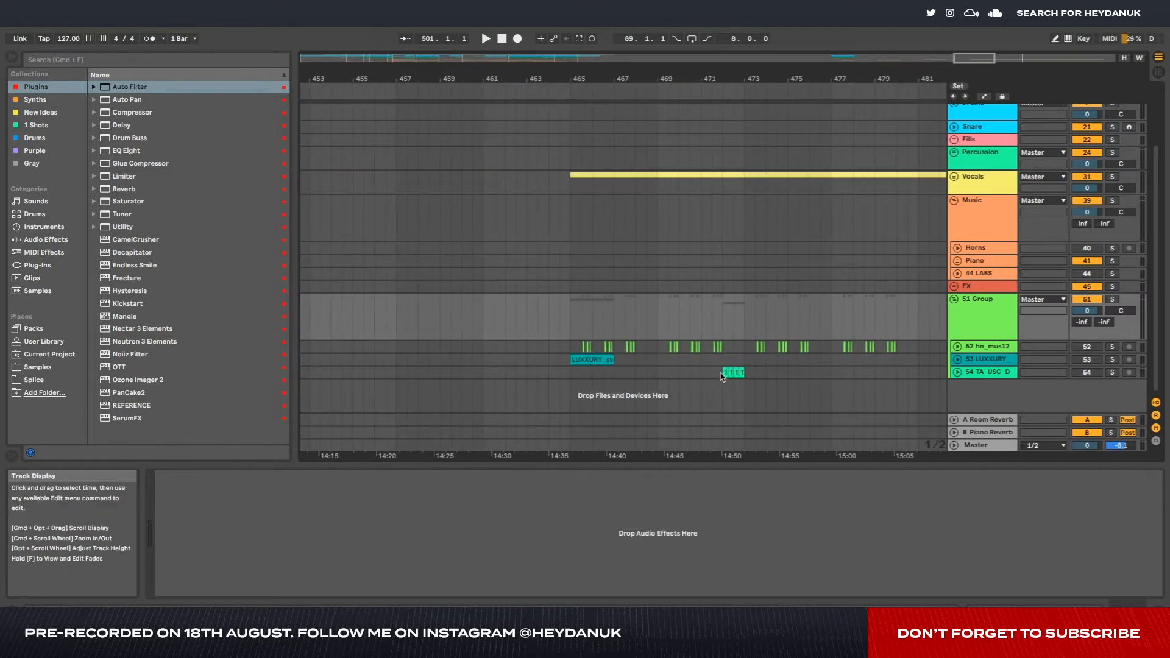
{"action": "left_click", "coordinate": [722, 371]}
{"action": "key", "text": "space"}
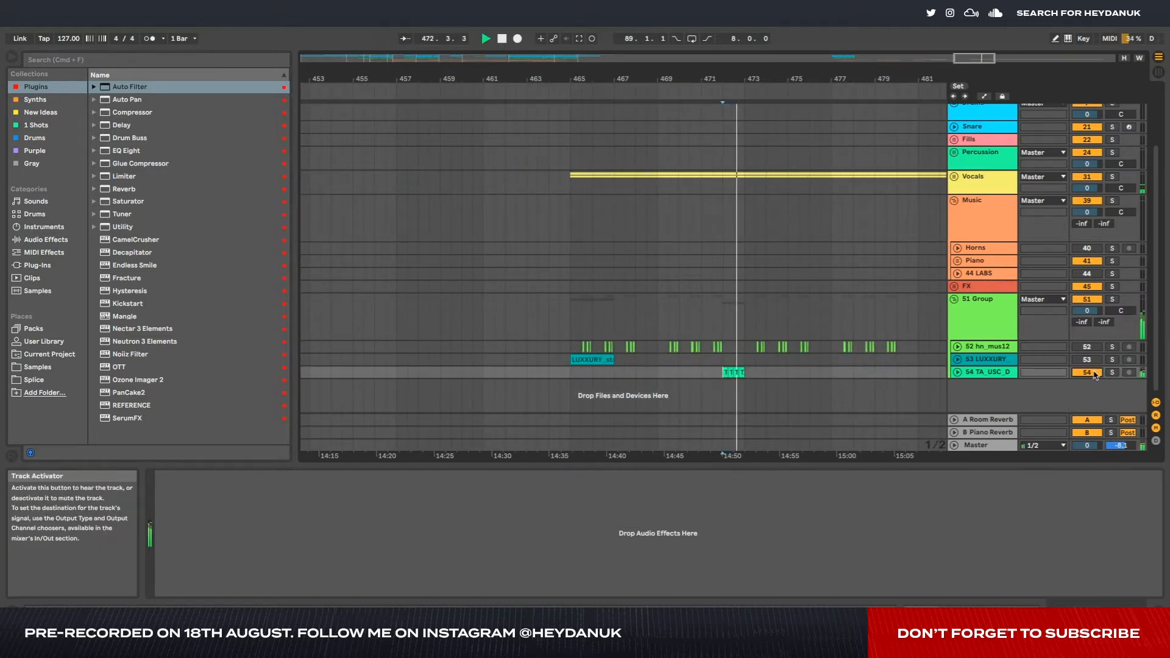
{"action": "left_click", "coordinate": [1087, 347]}
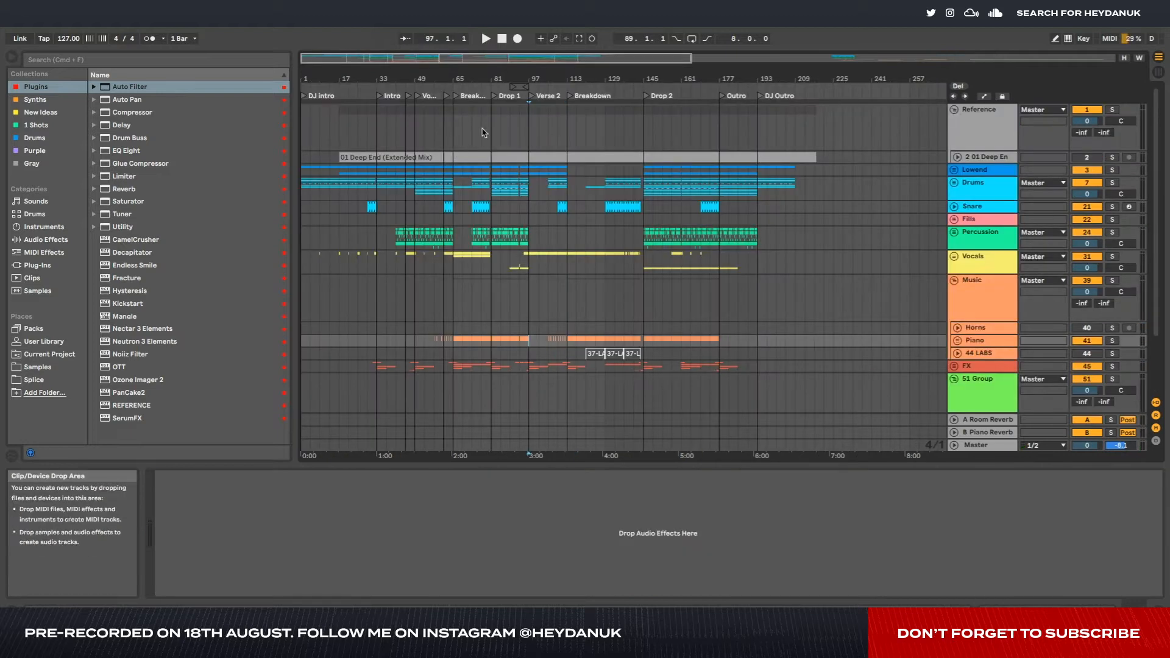
- Unfold the nested Vocals group, highlight the chops leading into Drop 2, and listen to the transition
{"action": "left_click_drag", "start_coordinate": [538, 105], "coordinate": [549, 147]}
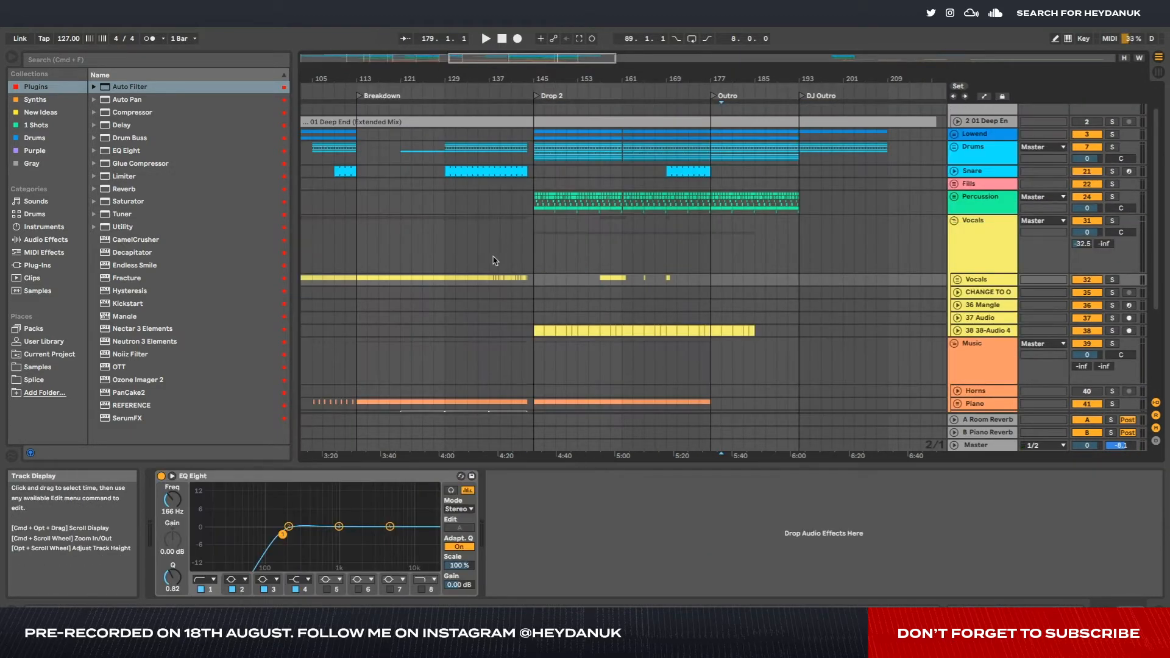
{"action": "left_click_drag", "start_coordinate": [489, 258], "coordinate": [534, 275]}
{"action": "scroll", "coordinate": [513, 274], "scroll_direction": "up", "scroll_amount": 5}
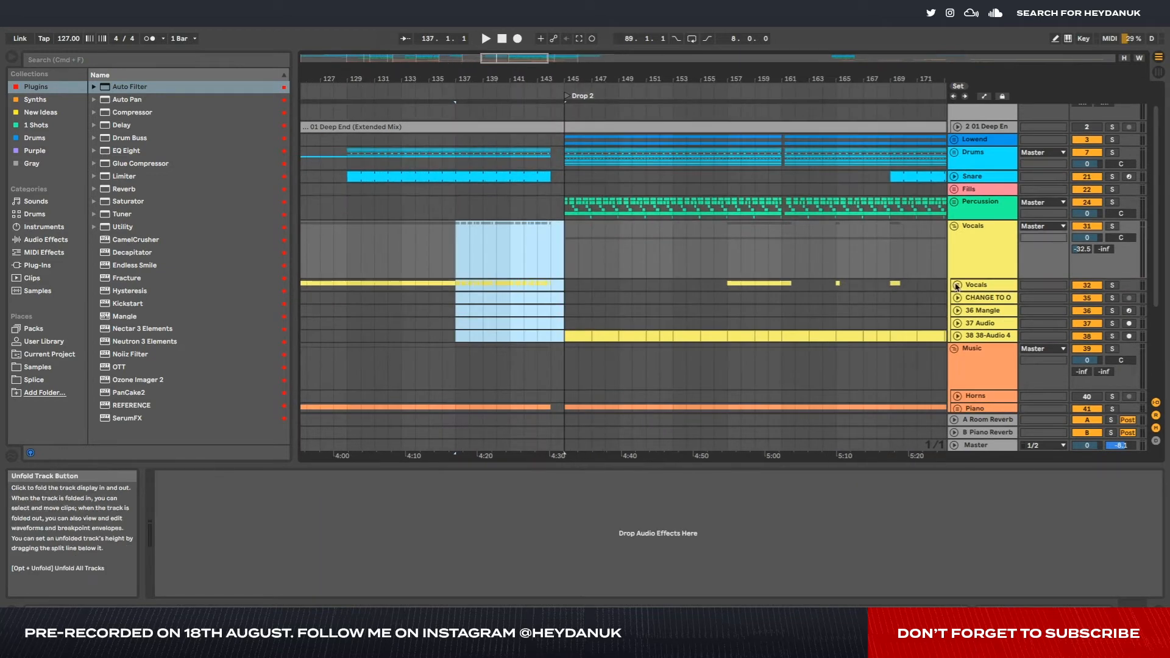
{"action": "left_click", "coordinate": [957, 284]}
{"action": "left_click_drag", "start_coordinate": [425, 320], "coordinate": [623, 314]}
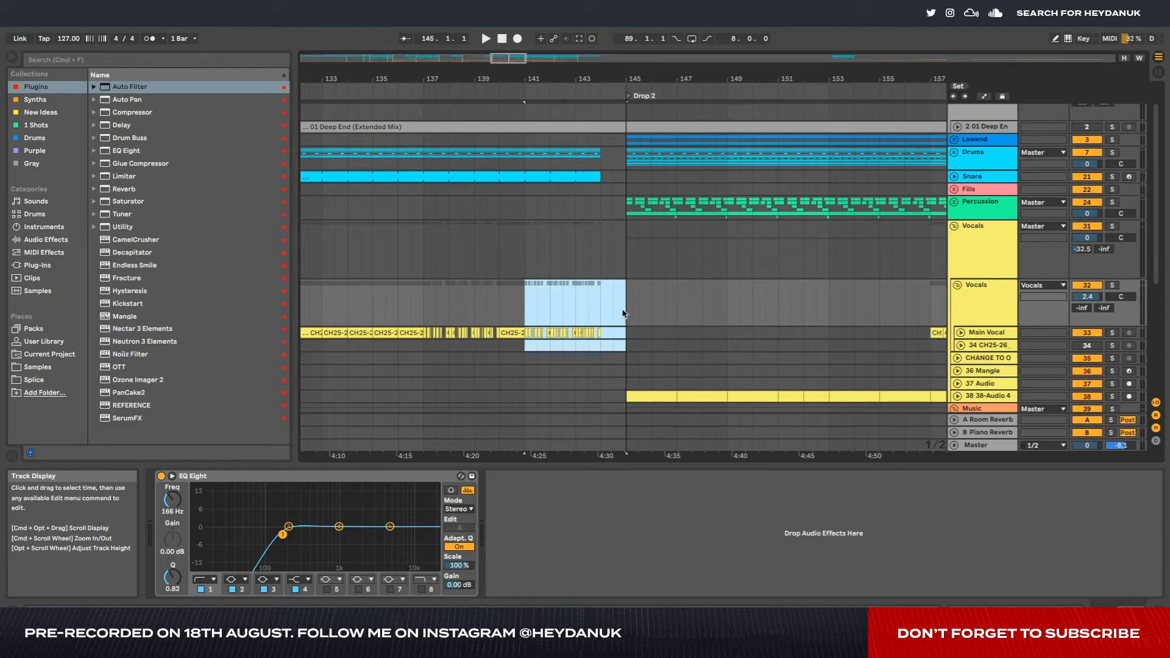
{"action": "left_click", "coordinate": [588, 316]}
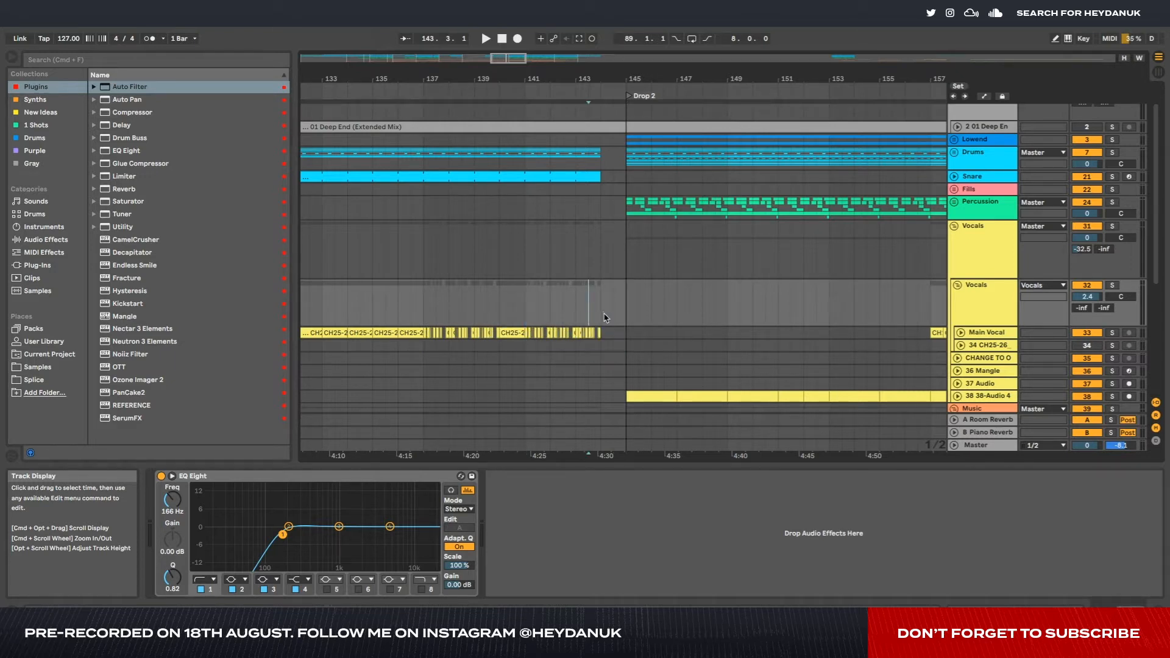
{"action": "key", "text": "space"}
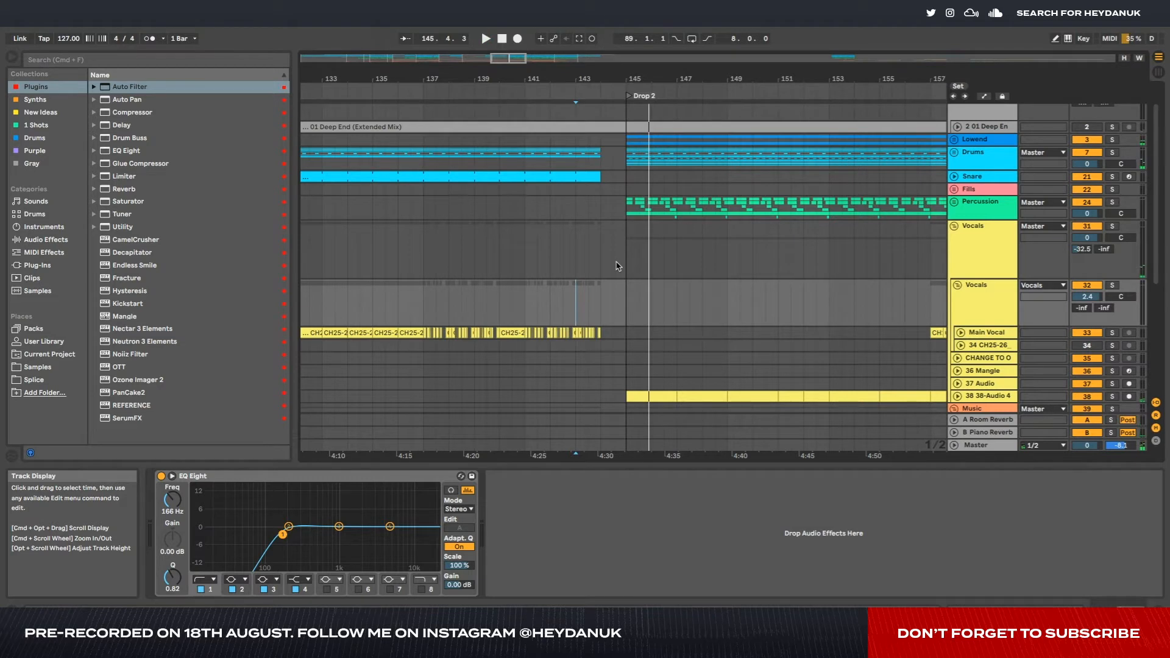
- Highlight the one-bar gap in the vocals before Drop 2 and place the insertion point near the gap's end
{"action": "scroll", "coordinate": [616, 264], "scroll_direction": "down", "scroll_amount": 2}
{"action": "scroll", "coordinate": [616, 264], "scroll_direction": "up", "scroll_amount": 3}
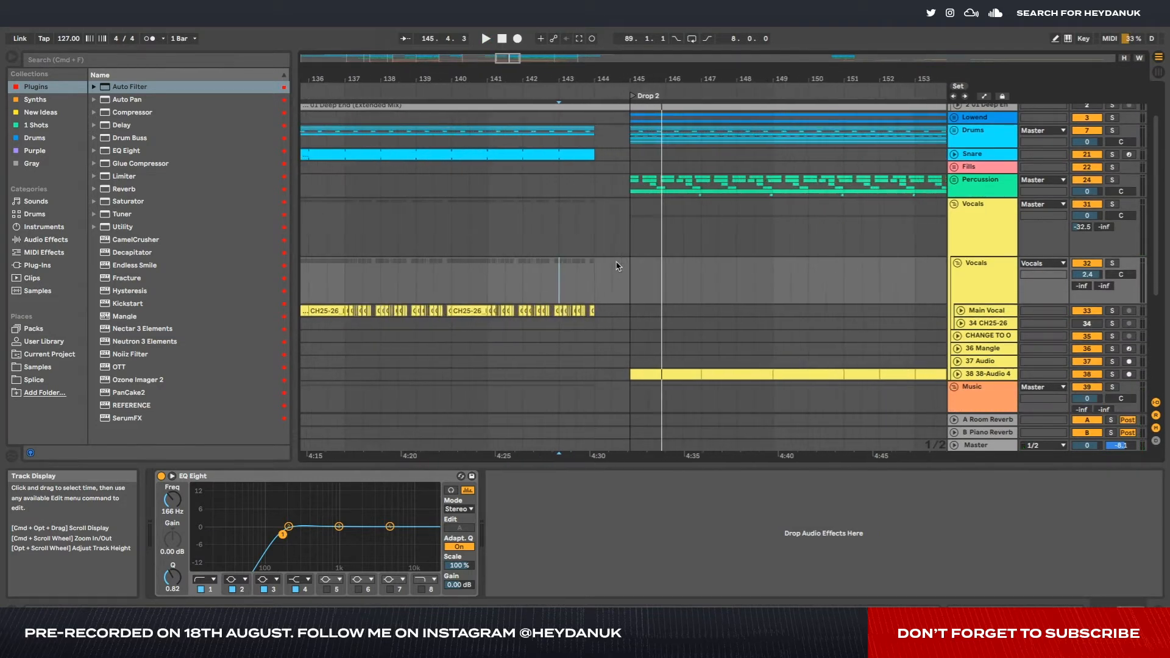
{"action": "scroll", "coordinate": [600, 291], "scroll_direction": "up", "scroll_amount": 3}
{"action": "left_click_drag", "start_coordinate": [589, 293], "coordinate": [644, 291]}
{"action": "left_click", "coordinate": [637, 290]}
{"action": "scroll", "coordinate": [637, 290], "scroll_direction": "down", "scroll_amount": 6}
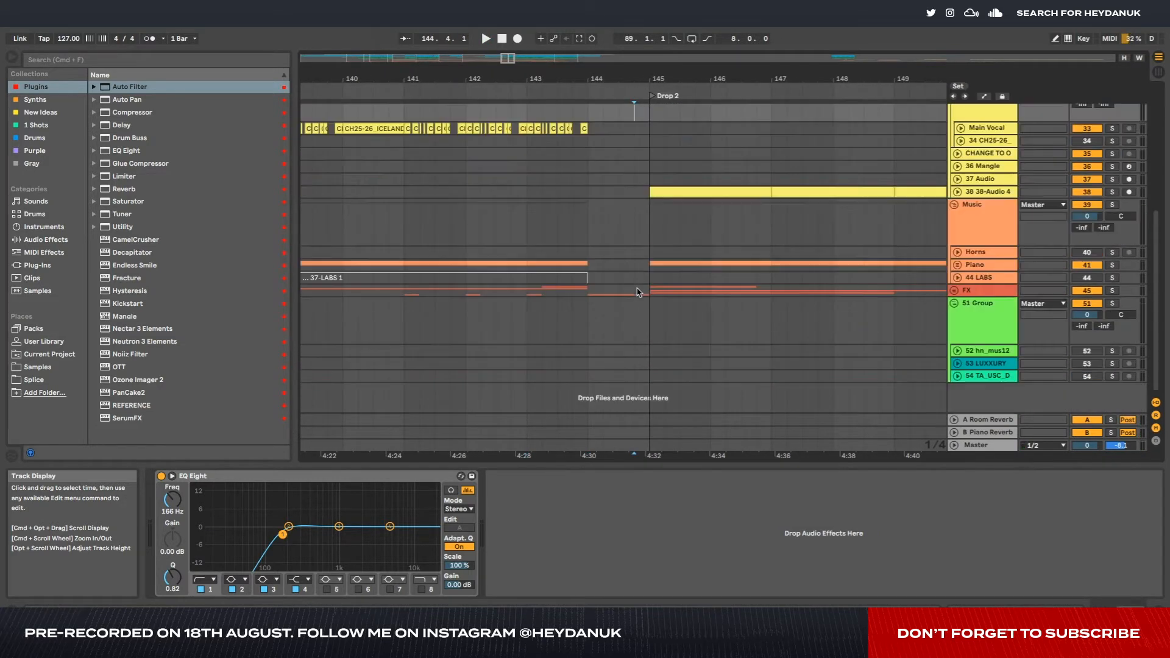
- Unfold the FX group to examine the risers and crashes around Drop 2, and fold the FX and Vocals groups again
{"action": "left_click", "coordinate": [954, 290]}
{"action": "scroll", "coordinate": [619, 336], "scroll_direction": "down", "scroll_amount": 6}
{"action": "scroll", "coordinate": [619, 336], "scroll_direction": "down", "scroll_amount": 5}
{"action": "scroll", "coordinate": [662, 274], "scroll_direction": "up", "scroll_amount": 10}
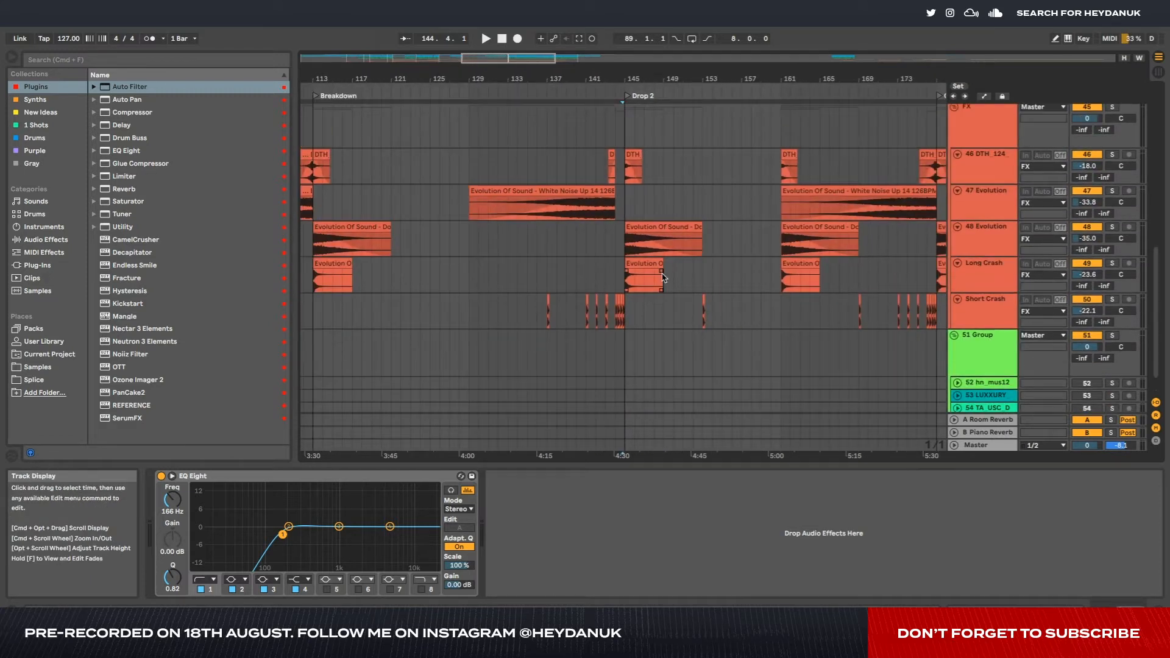
{"action": "scroll", "coordinate": [671, 261], "scroll_direction": "up", "scroll_amount": 3}
{"action": "scroll", "coordinate": [671, 260], "scroll_direction": "up", "scroll_amount": 4}
{"action": "left_click", "coordinate": [952, 241]}
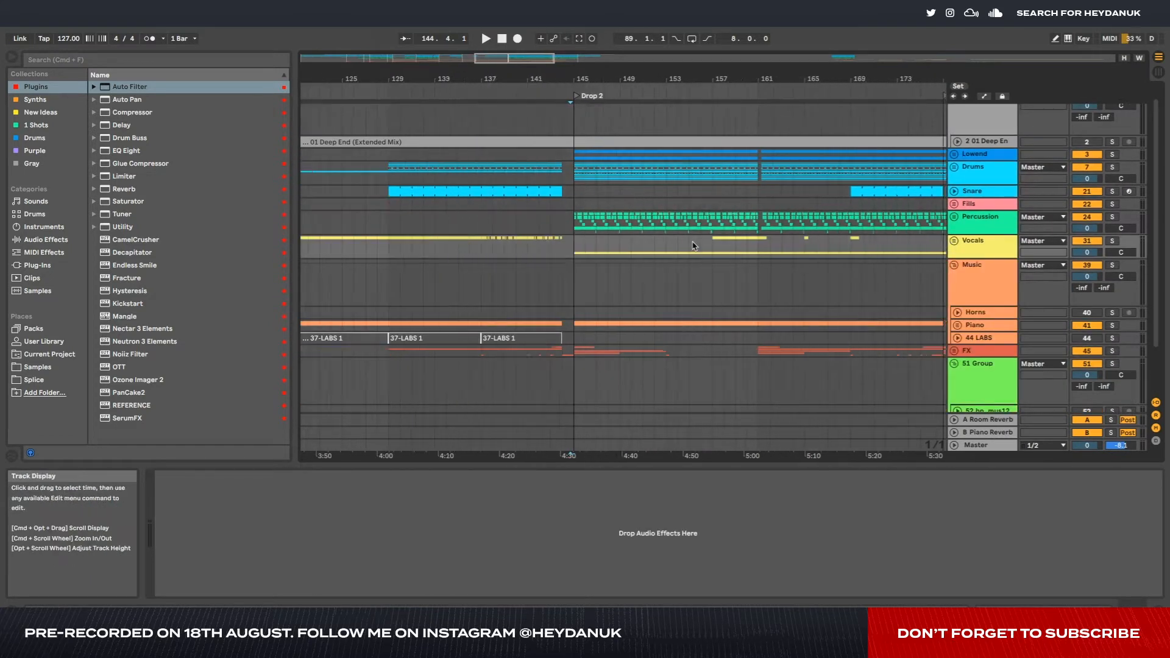
- Copy the fill clip from the parked section near bar 376 to just before Vocal Chops at bar 49
{"action": "scroll", "coordinate": [693, 247], "scroll_direction": "down", "scroll_amount": 8}
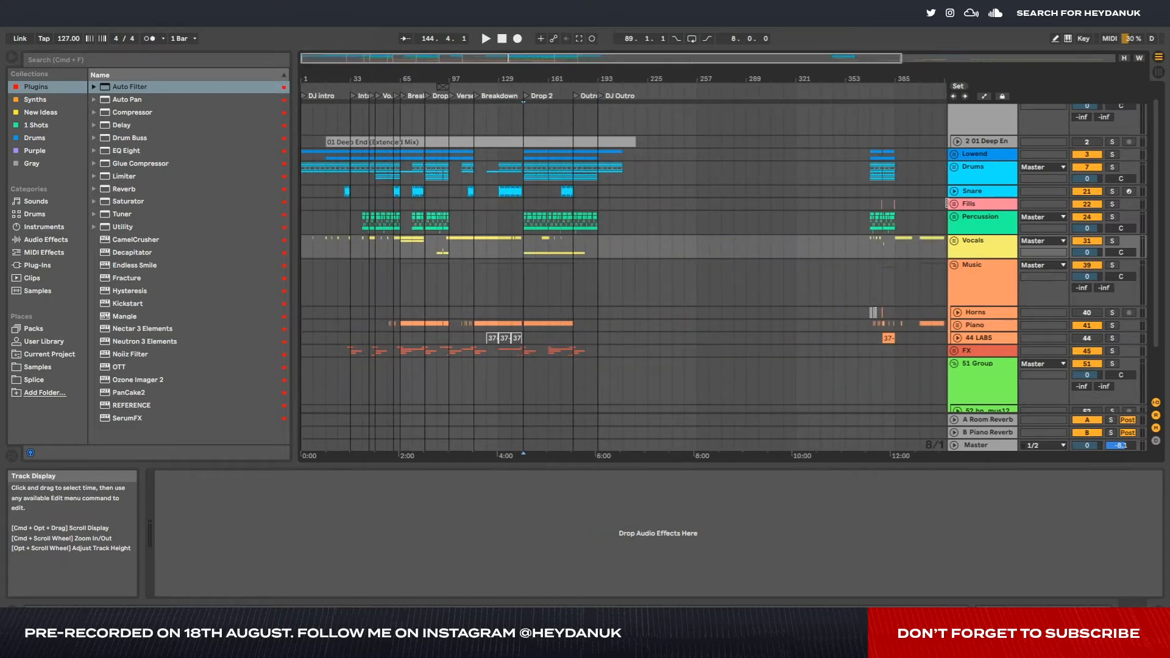
{"action": "scroll", "coordinate": [897, 207], "scroll_direction": "up", "scroll_amount": 6}
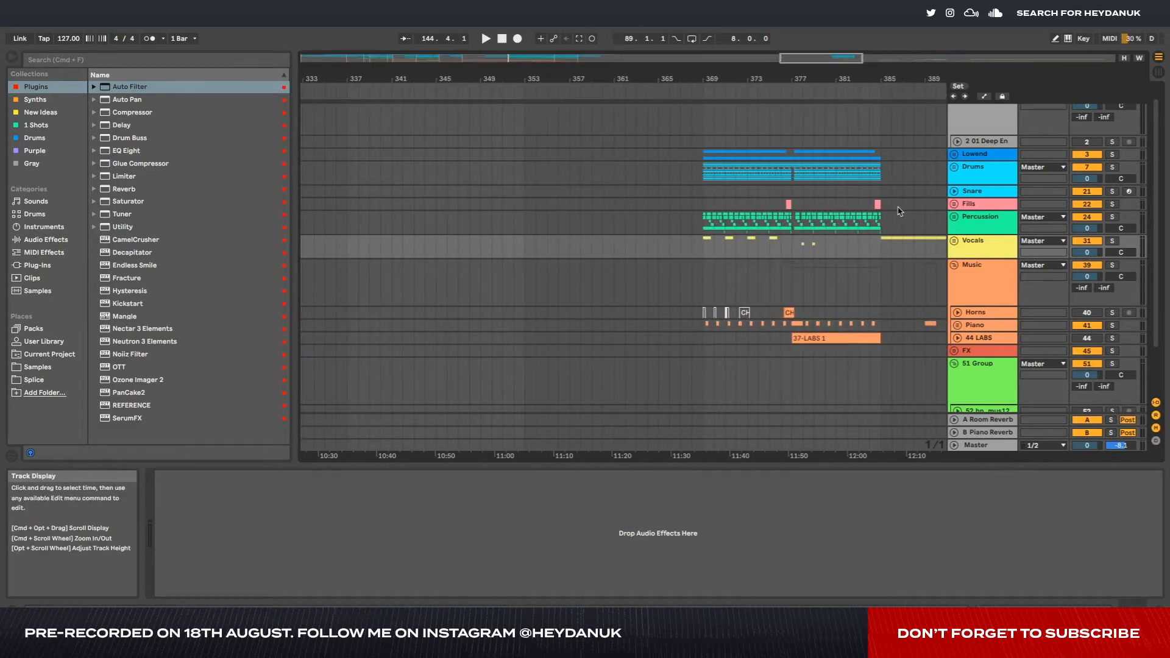
{"action": "scroll", "coordinate": [900, 210], "scroll_direction": "left", "scroll_amount": 15}
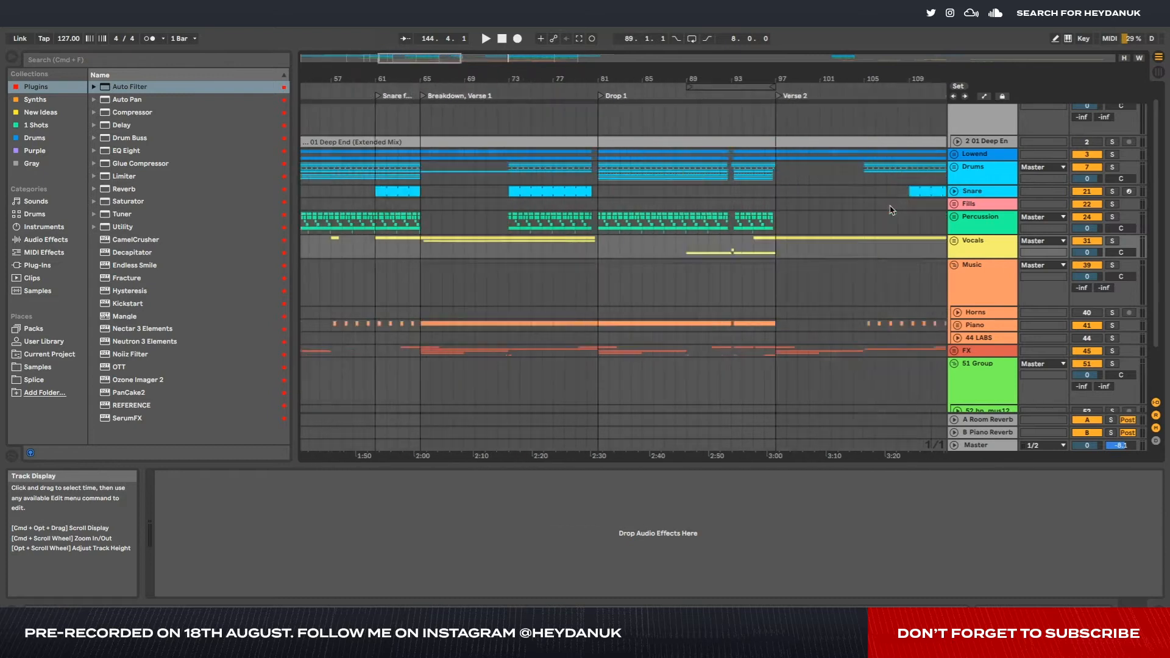
{"action": "scroll", "coordinate": [892, 210], "scroll_direction": "right", "scroll_amount": 15}
{"action": "scroll", "coordinate": [888, 209], "scroll_direction": "right", "scroll_amount": 5}
{"action": "scroll", "coordinate": [792, 213], "scroll_direction": "left", "scroll_amount": 1}
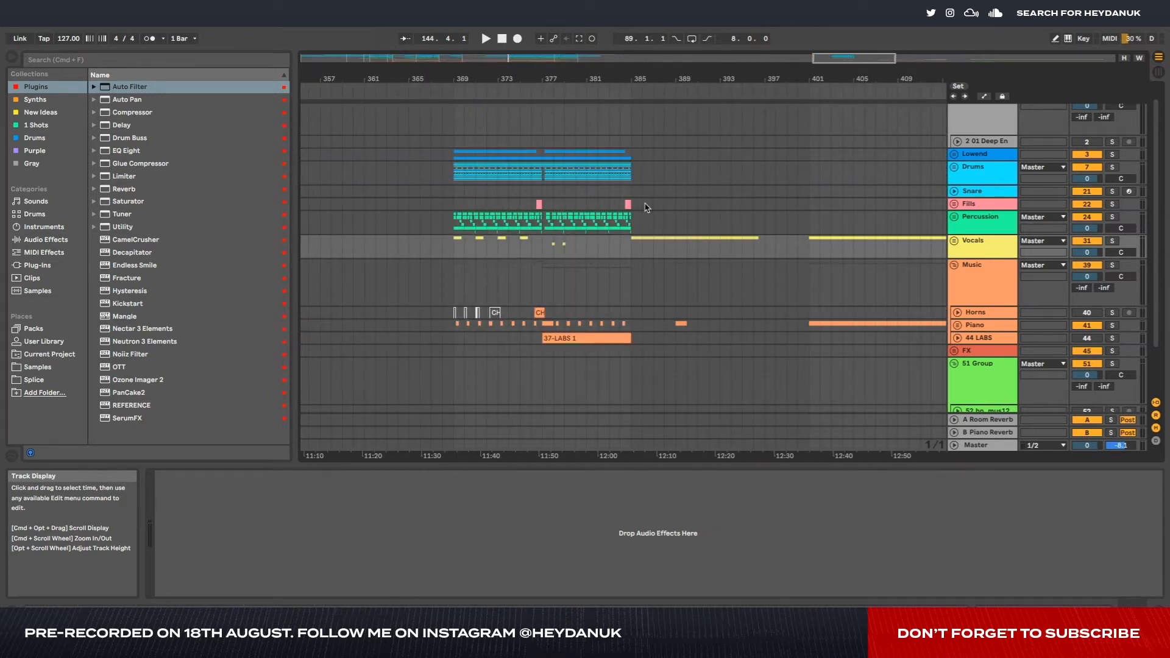
{"action": "left_click", "coordinate": [518, 207]}
{"action": "key", "text": "shift+space"}
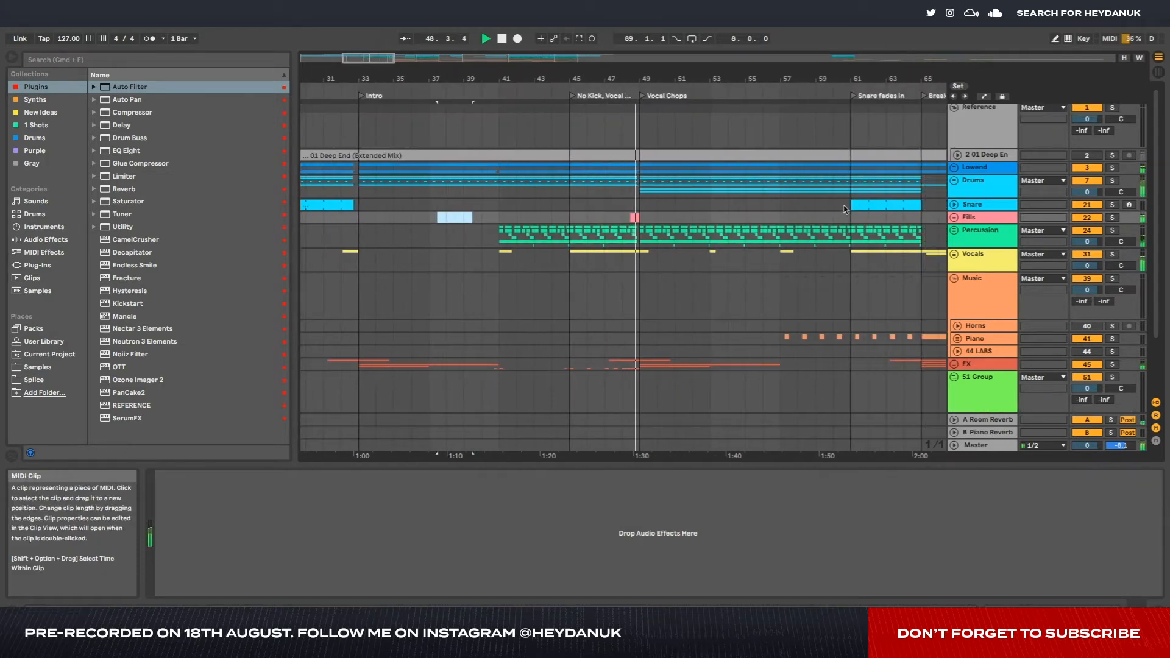
- Place another copy of the fill at the end of the Snare fades in section, right before Breakdown, Verse 1
{"action": "left_click", "coordinate": [862, 220]}
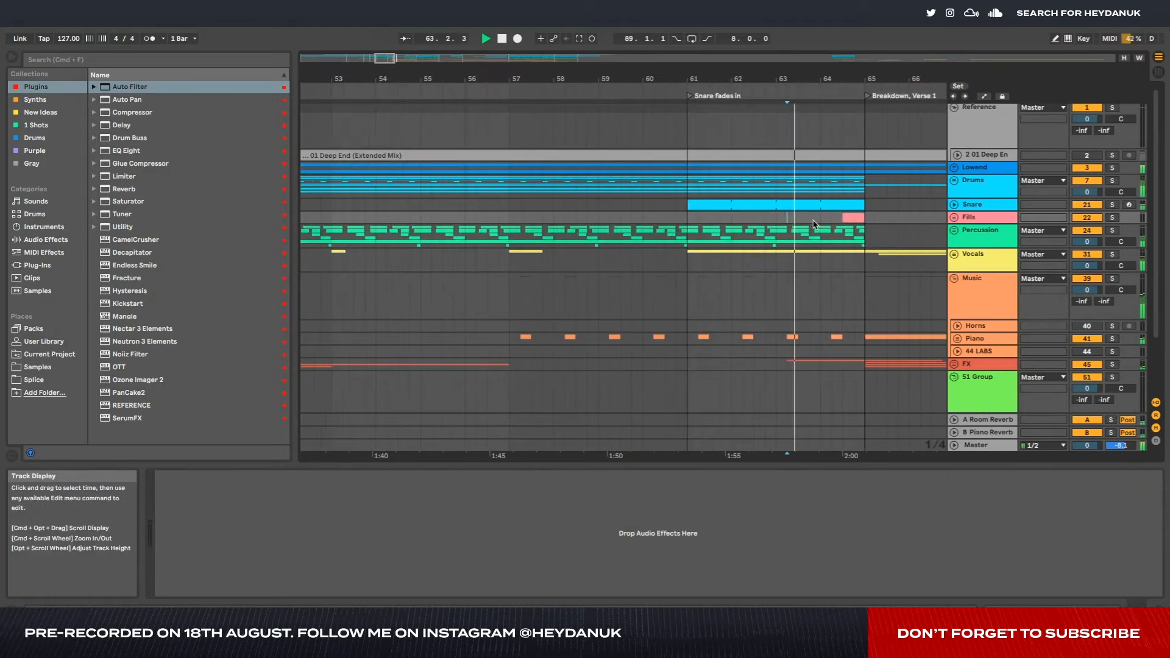
{"action": "scroll", "coordinate": [627, 191], "scroll_direction": "right", "scroll_amount": 5}
{"action": "scroll", "coordinate": [615, 192], "scroll_direction": "down", "scroll_amount": 4}
{"action": "scroll", "coordinate": [614, 192], "scroll_direction": "right", "scroll_amount": 1}
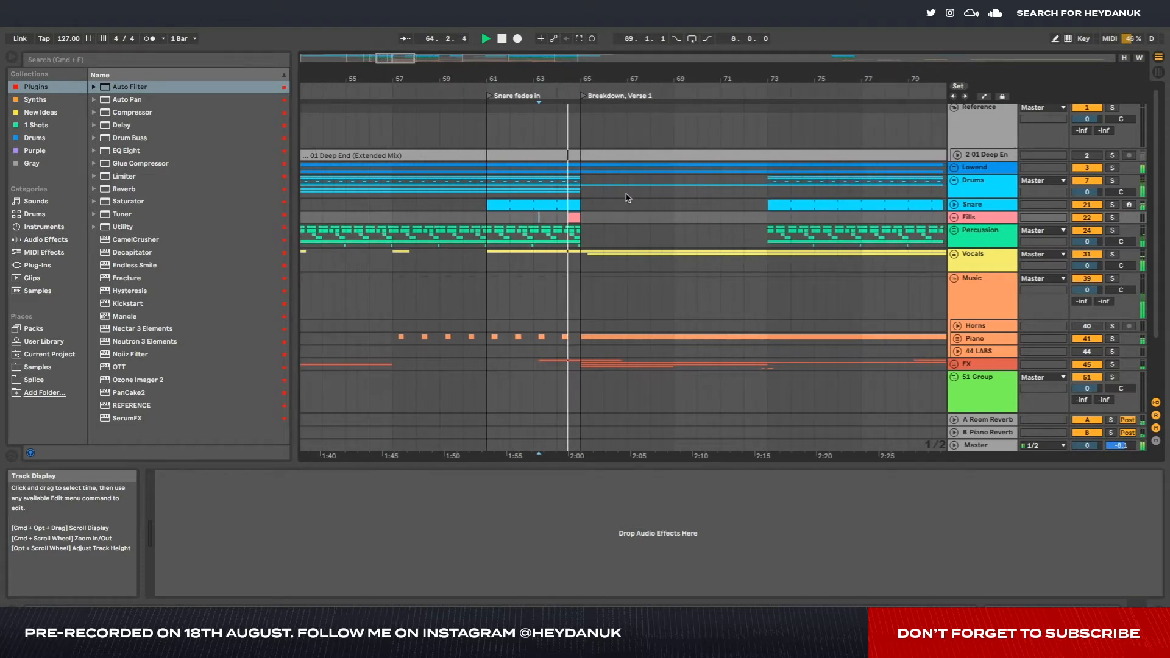
{"action": "scroll", "coordinate": [580, 212], "scroll_direction": "down", "scroll_amount": 2}
{"action": "scroll", "coordinate": [580, 213], "scroll_direction": "down", "scroll_amount": 3}
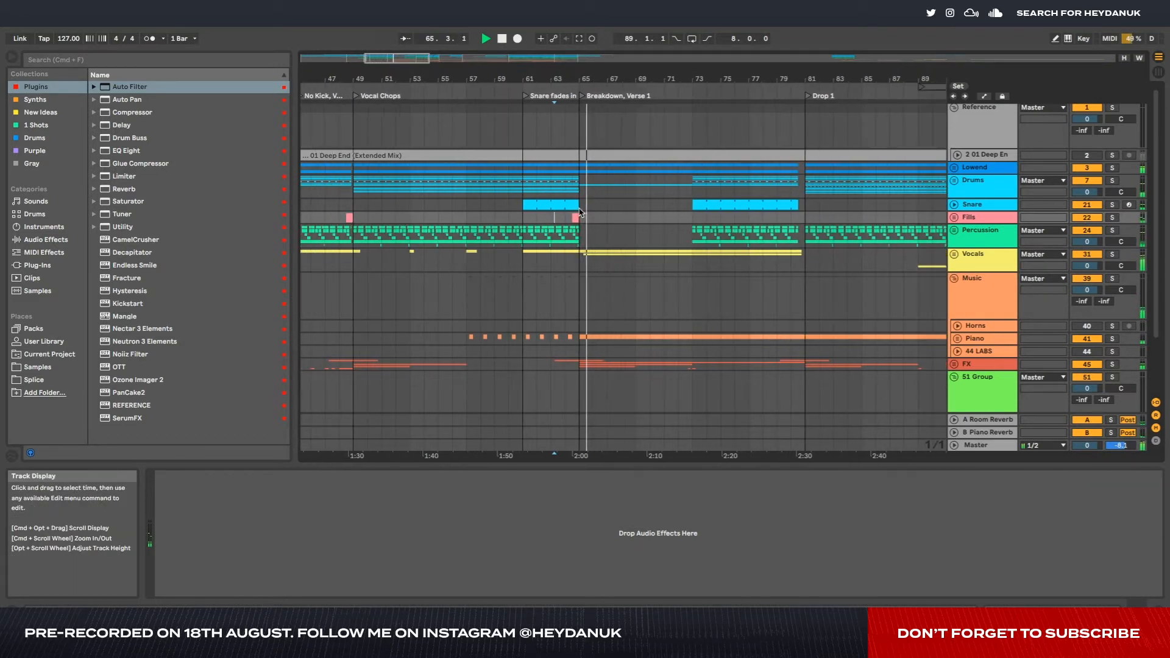
- Paste the fill clip on the Fills track right before Drop 1
{"action": "left_click", "coordinate": [791, 222]}
{"action": "key", "text": "super+v"}
{"action": "key", "text": "super+z"}
{"action": "scroll", "coordinate": [790, 222], "scroll_direction": "up", "scroll_amount": 3}
{"action": "left_click", "coordinate": [782, 222]}
{"action": "key", "text": "super+v"}
{"action": "left_click", "coordinate": [772, 221]}
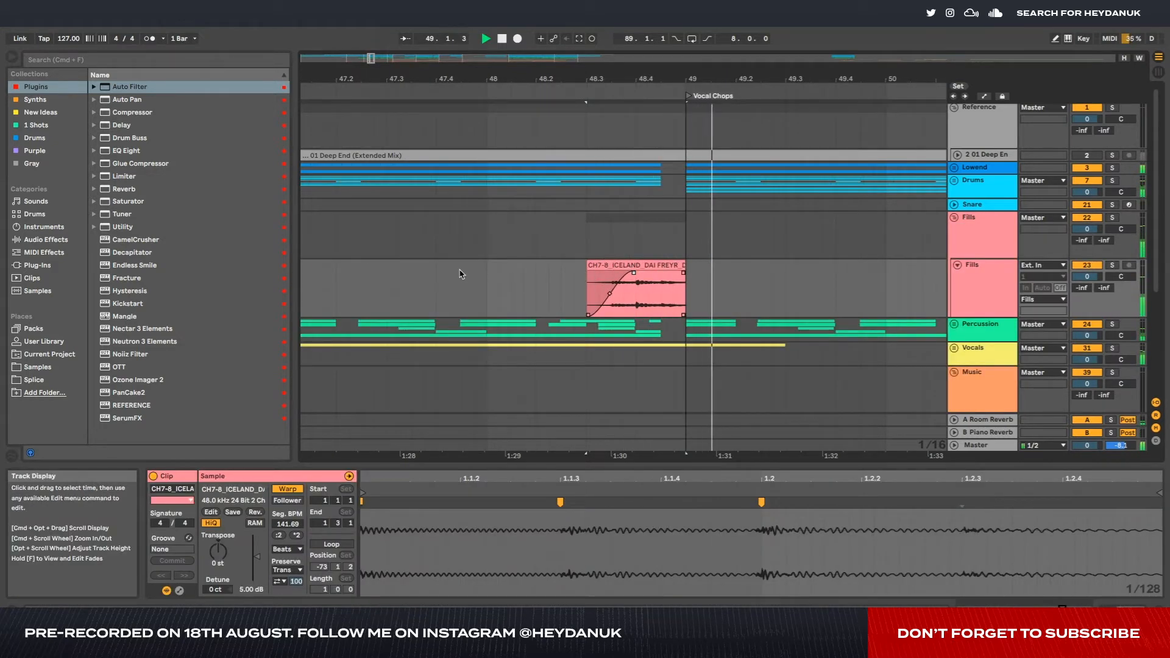
- Play the fill before Vocal Chops, try to load Kickstart onto the Fills track, and reopen the set in Ableton Live
{"action": "left_click", "coordinate": [462, 277]}
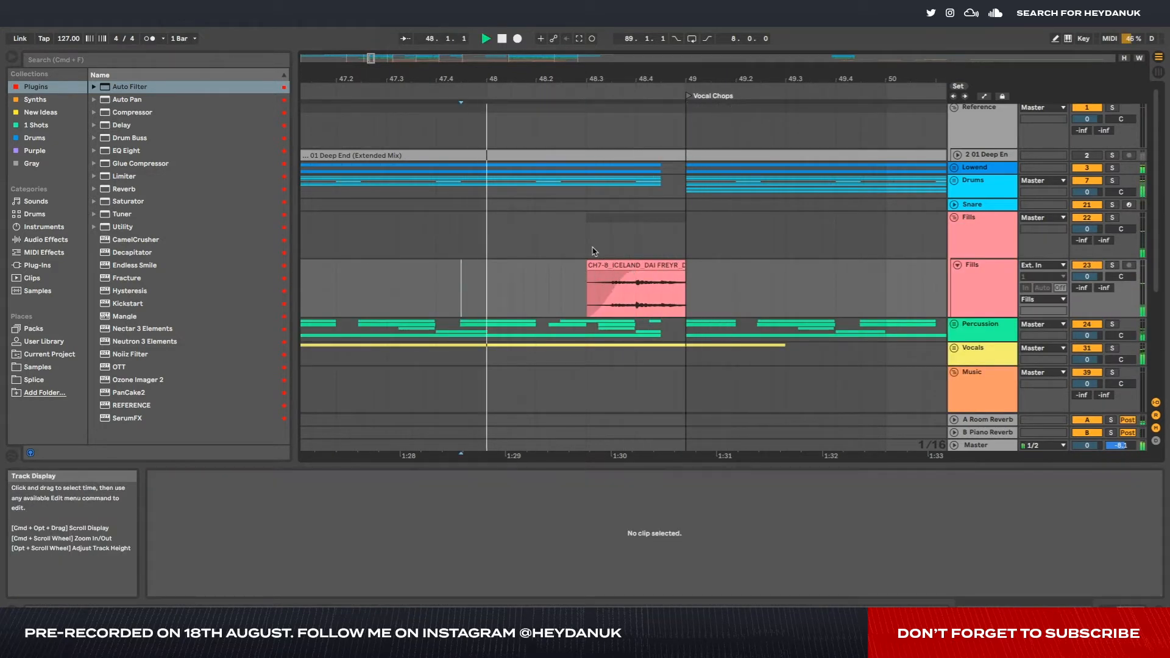
{"action": "scroll", "coordinate": [594, 251], "scroll_direction": "down", "scroll_amount": 3}
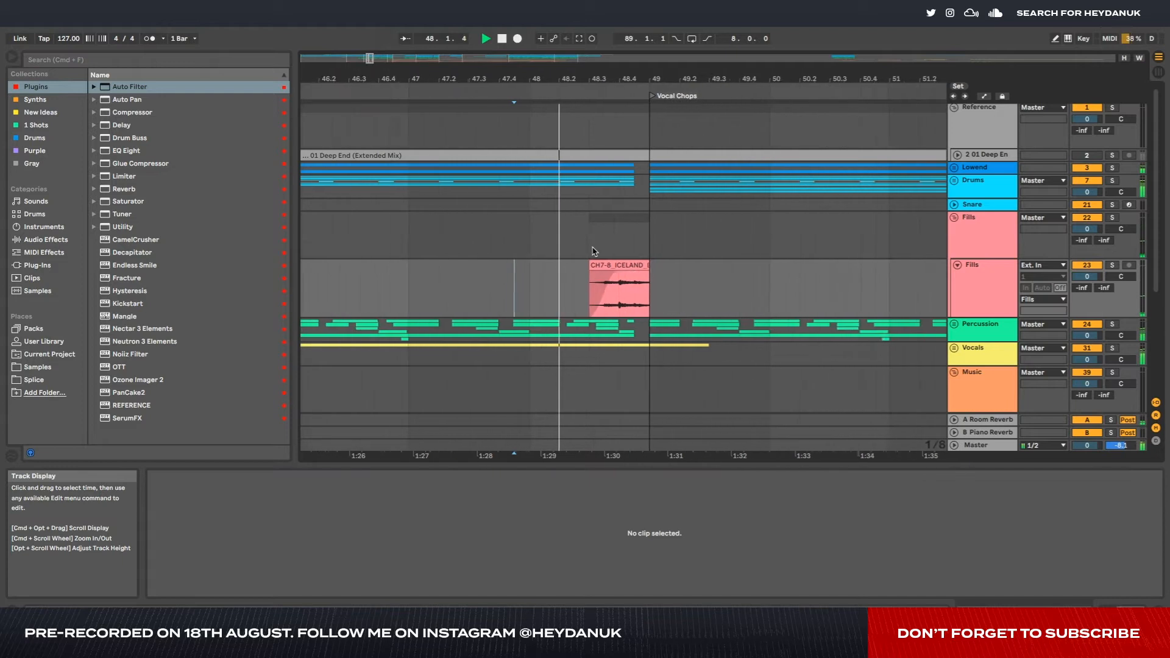
{"action": "left_click", "coordinate": [989, 292]}
{"action": "key", "text": "super+f"}
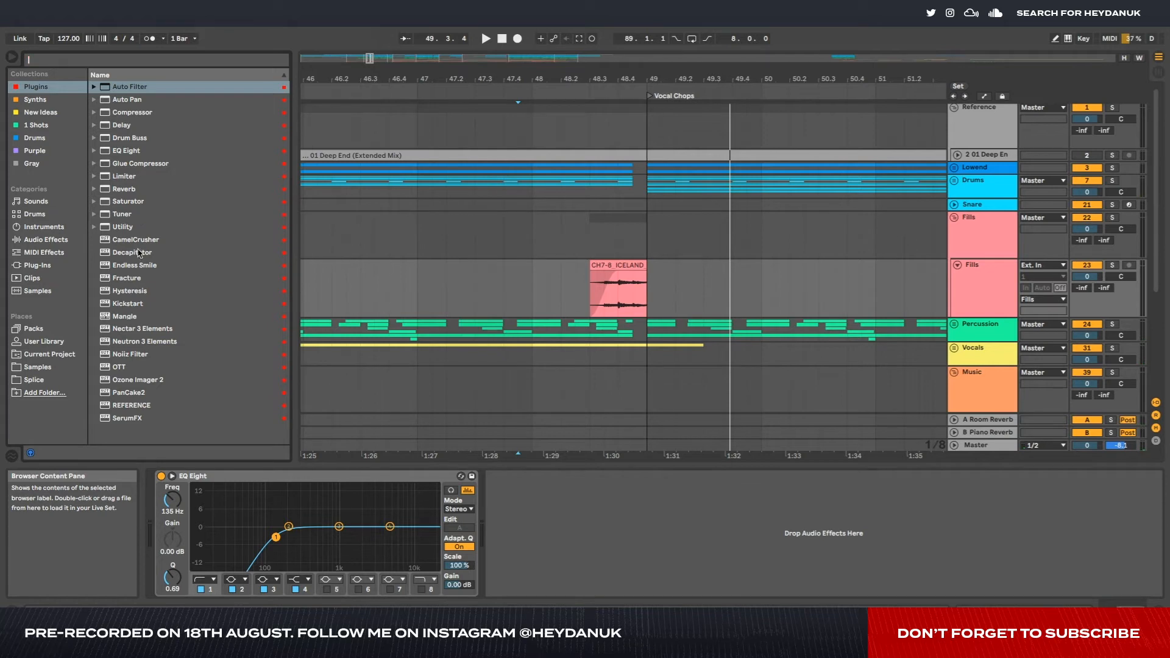
{"action": "double_click", "coordinate": [138, 301]}
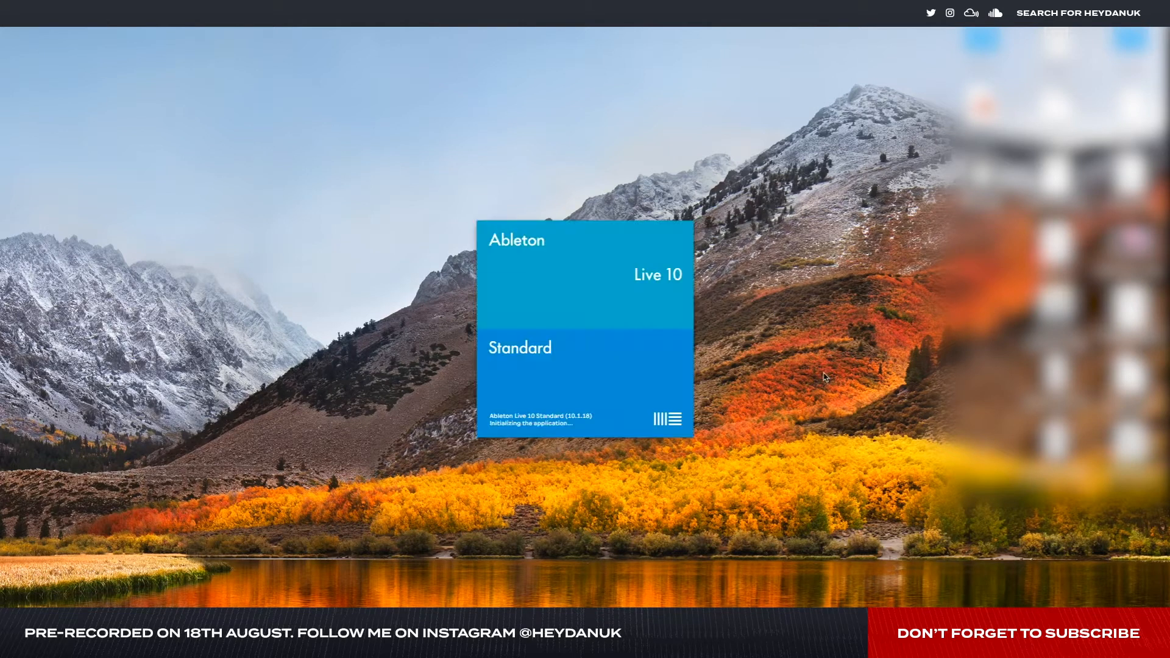
{"action": "key", "text": "Return"}
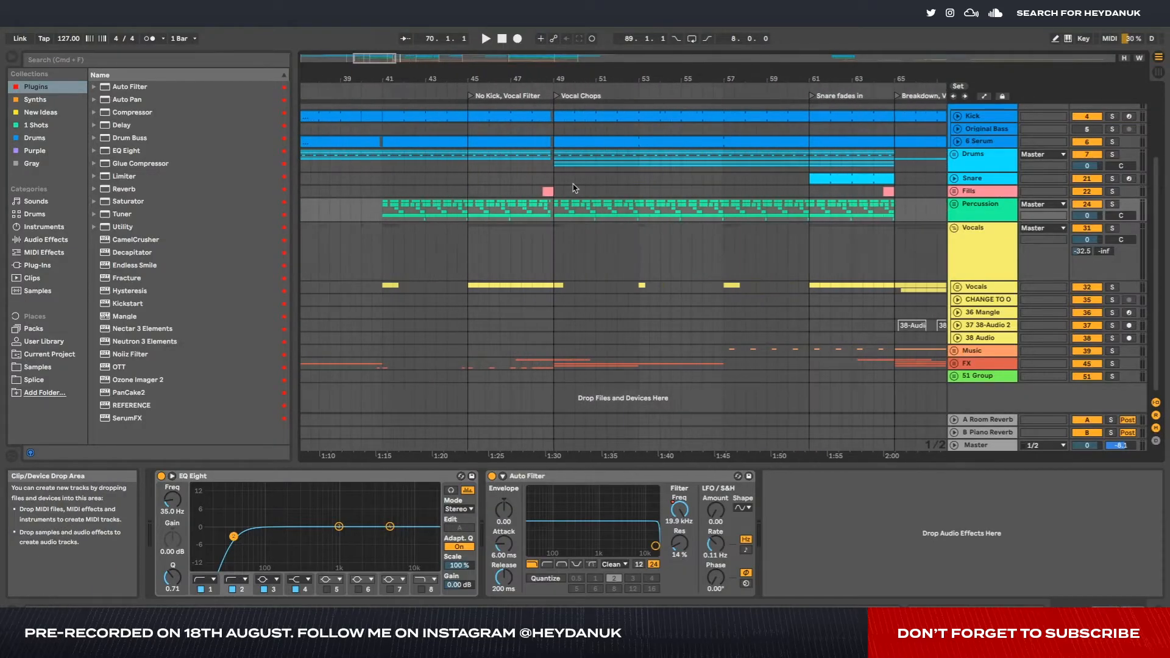
- Unfold the Fills group and add Kickstart after EQ Eight on the Fills track, with its mix at 40%
{"action": "scroll", "coordinate": [610, 195], "scroll_direction": "right", "scroll_amount": 5}
{"action": "left_click", "coordinate": [677, 205]}
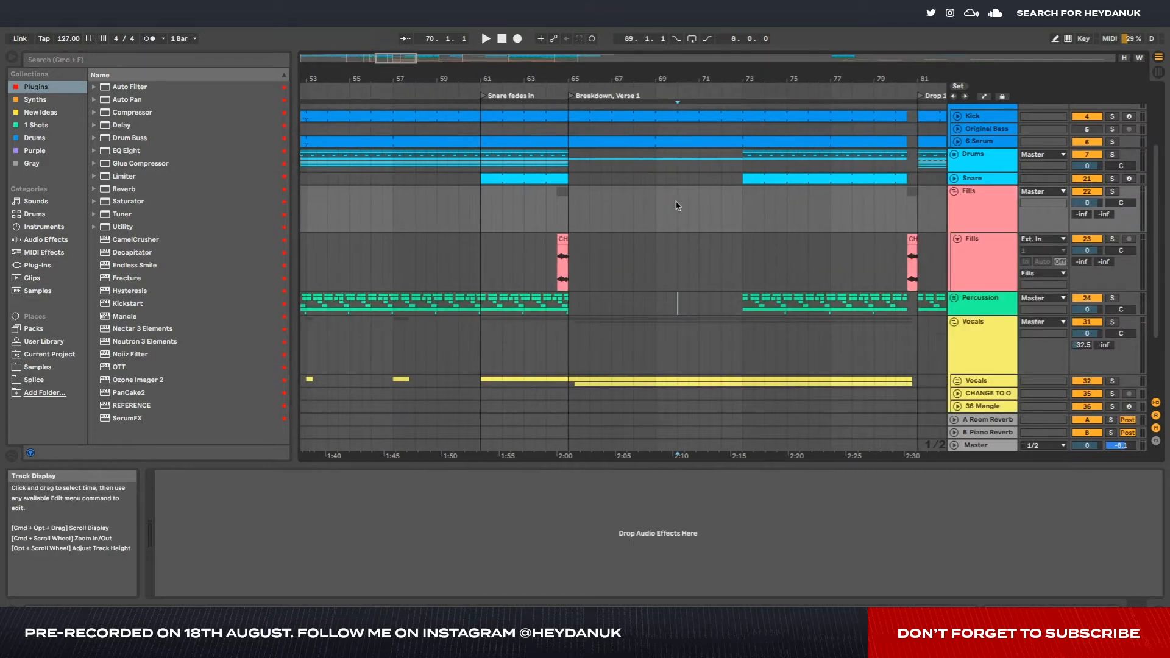
{"action": "scroll", "coordinate": [677, 205], "scroll_direction": "right", "scroll_amount": 4}
{"action": "scroll", "coordinate": [676, 205], "scroll_direction": "left", "scroll_amount": 8}
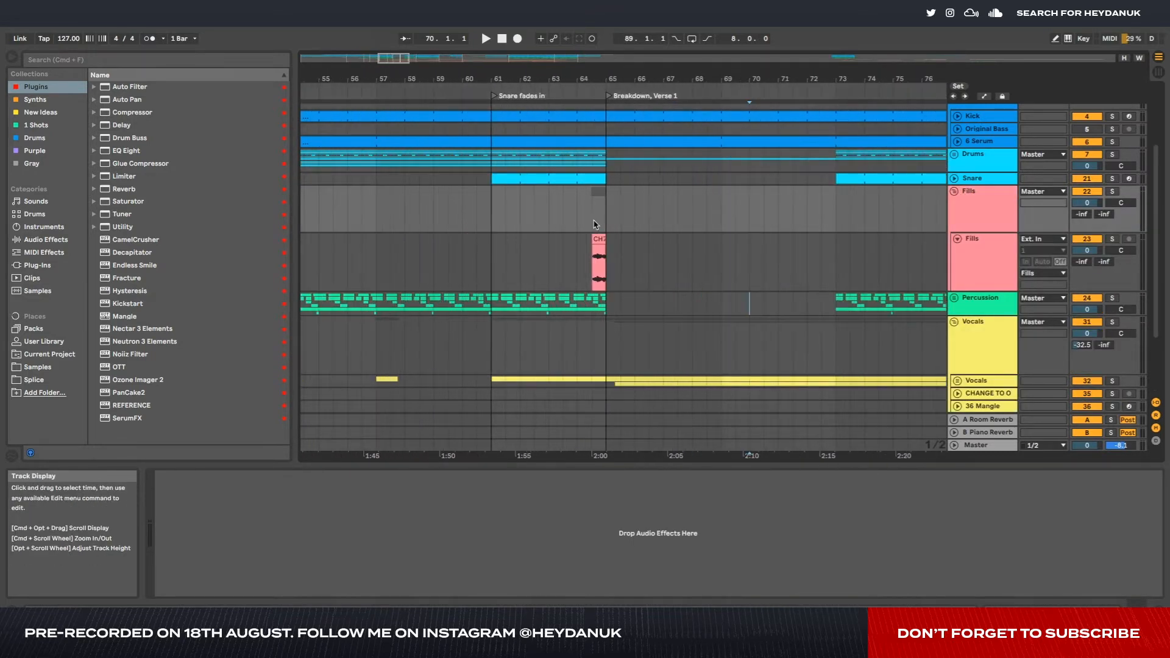
{"action": "scroll", "coordinate": [595, 223], "scroll_direction": "up", "scroll_amount": 5}
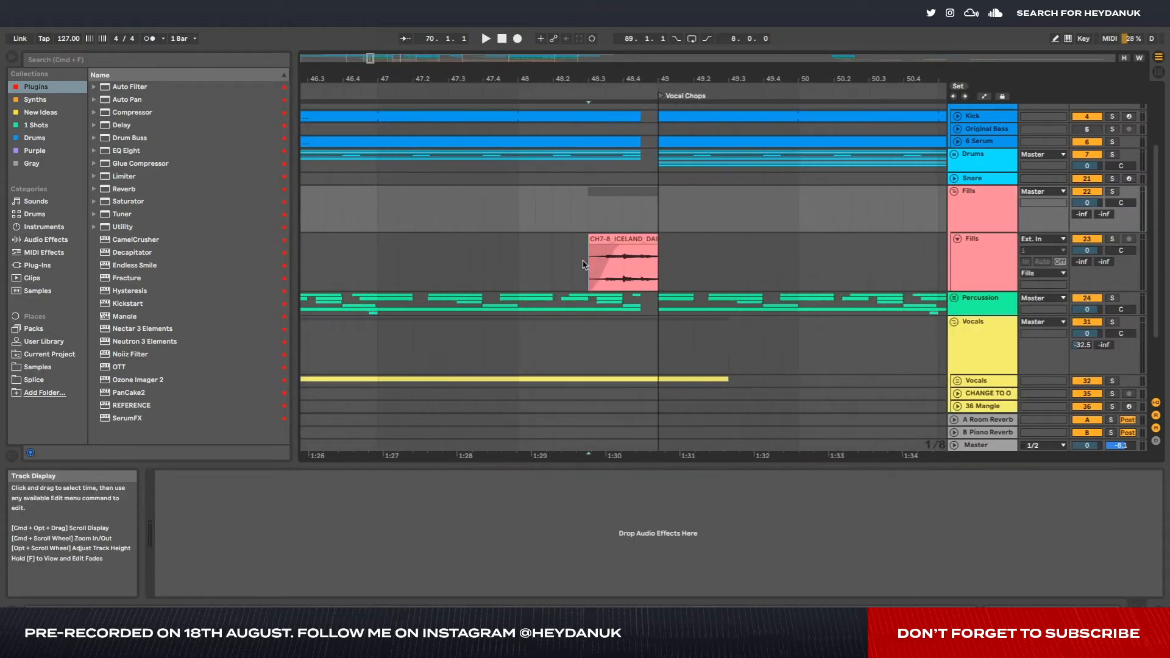
{"action": "left_click", "coordinate": [616, 256]}
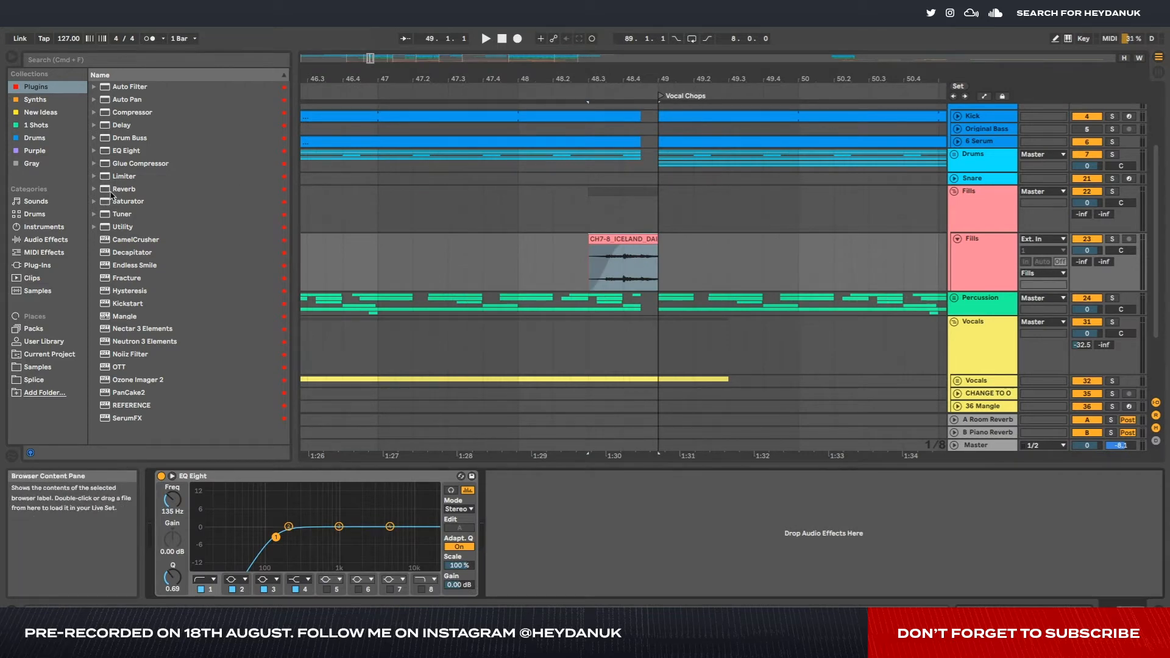
{"action": "left_click_drag", "start_coordinate": [122, 305], "coordinate": [551, 530]}
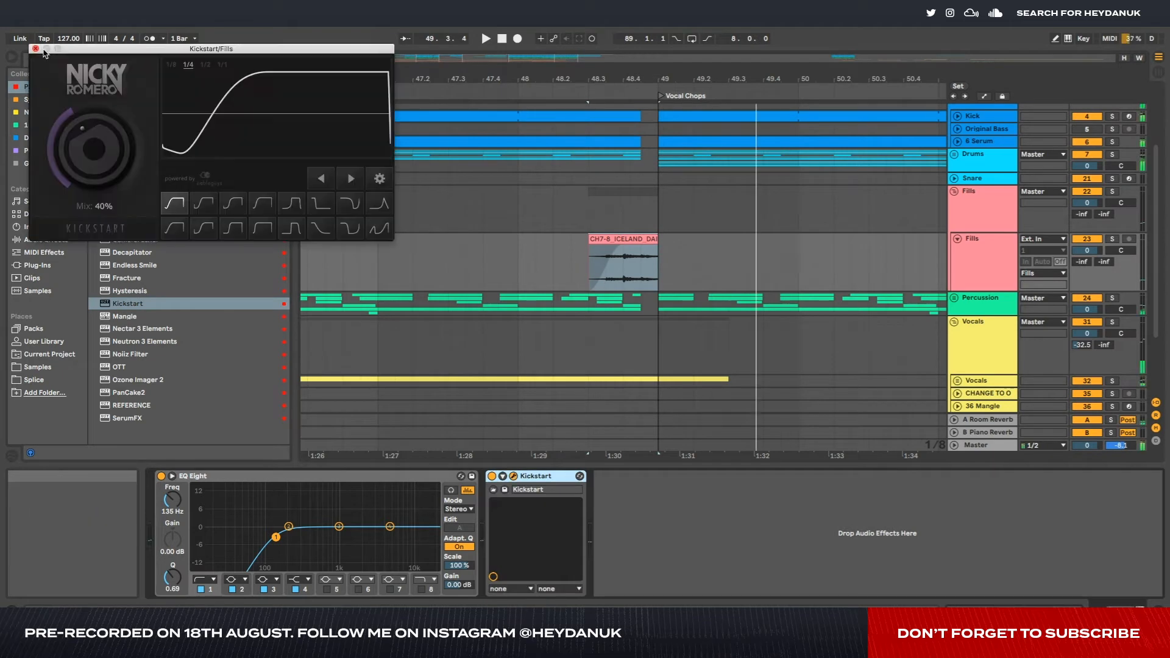
{"action": "left_click", "coordinate": [37, 49]}
- Play the transition into Vocal Chops from just before the fill to check the Kickstart ducking
{"action": "scroll", "coordinate": [678, 238], "scroll_direction": "down", "scroll_amount": 5}
{"action": "left_click", "coordinate": [653, 248]}
{"action": "left_click", "coordinate": [538, 248]}
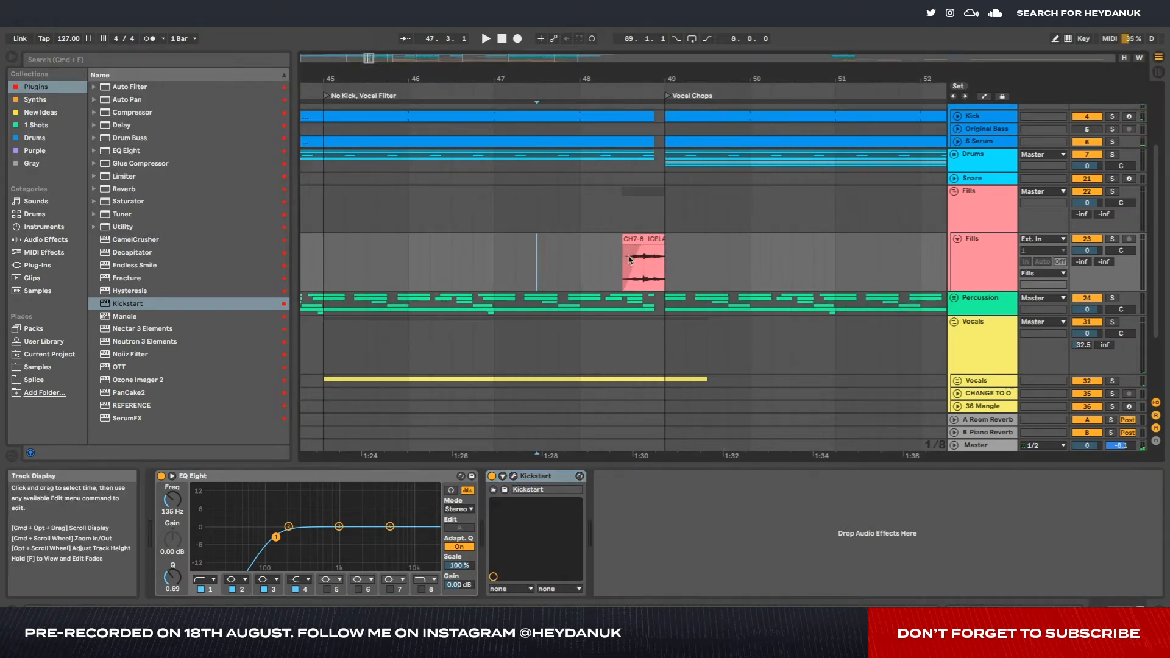
{"action": "scroll", "coordinate": [595, 252], "scroll_direction": "down", "scroll_amount": 3}
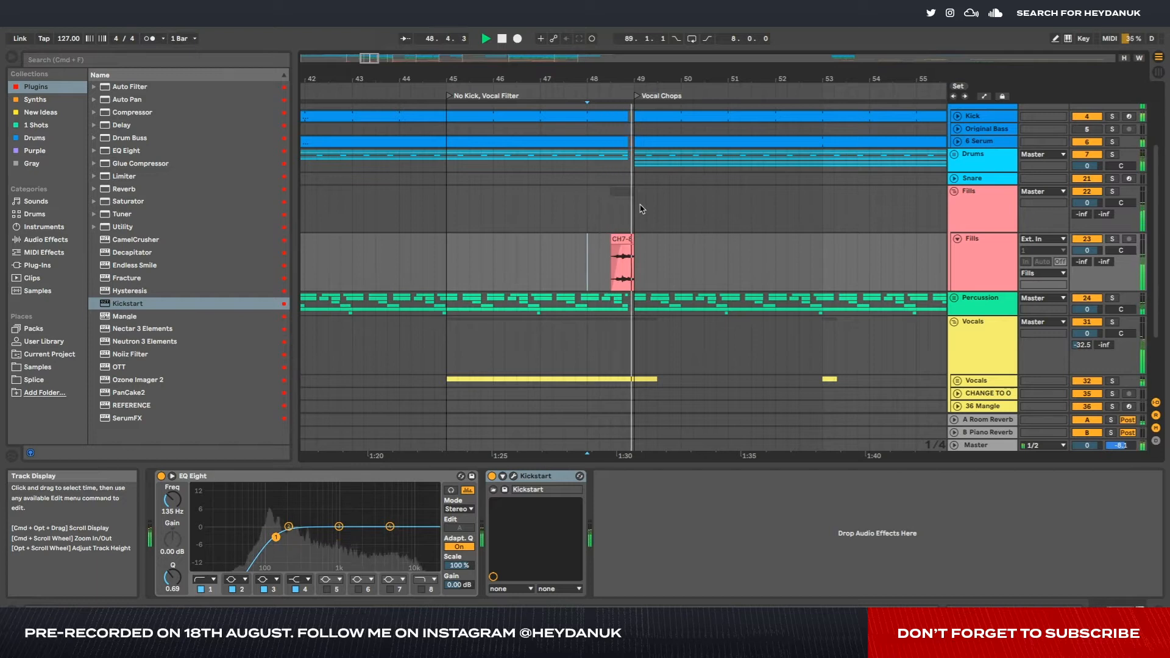
{"action": "scroll", "coordinate": [641, 208], "scroll_direction": "down", "scroll_amount": 3}
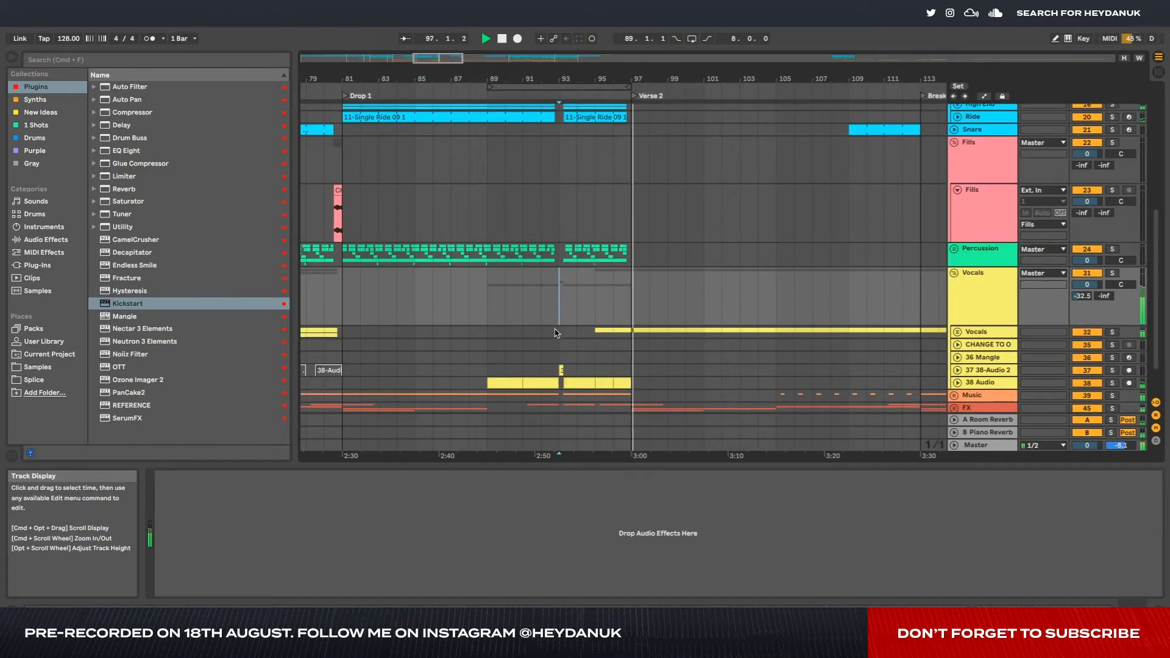
- Unfold the nested Vocals group to show the Main Vocal clip leading into Verse 2
{"action": "left_click", "coordinate": [957, 332]}
{"action": "scroll", "coordinate": [705, 329], "scroll_direction": "down", "scroll_amount": 5}
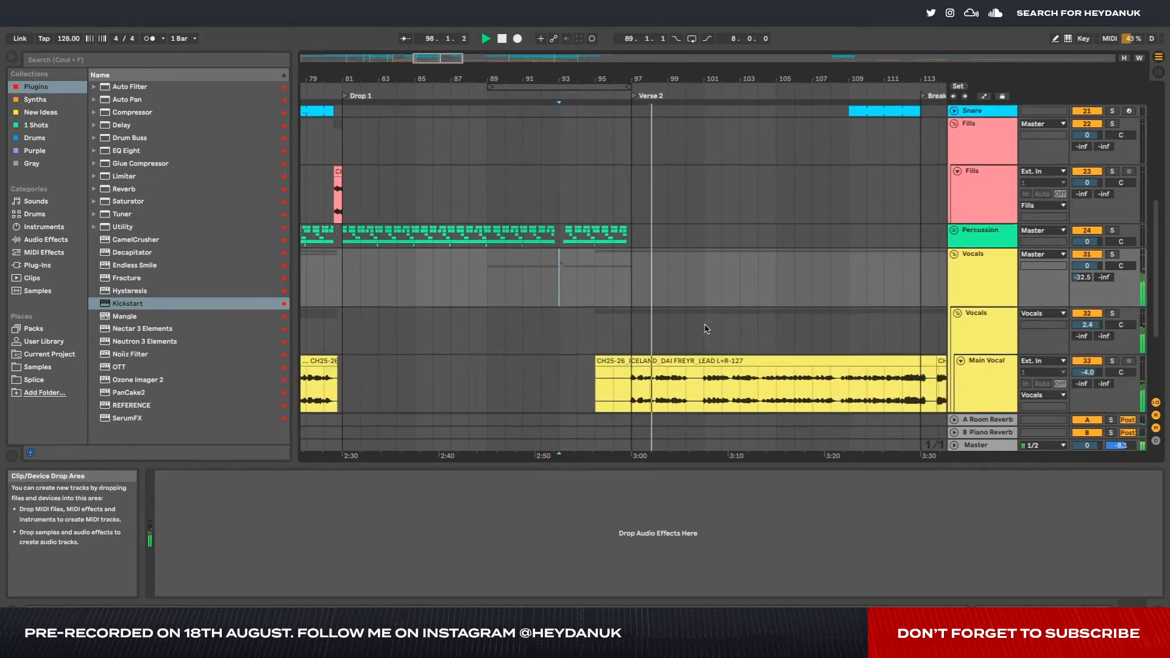
{"action": "scroll", "coordinate": [629, 308], "scroll_direction": "up", "scroll_amount": 5}
{"action": "scroll", "coordinate": [628, 305], "scroll_direction": "up", "scroll_amount": 4}
{"action": "scroll", "coordinate": [627, 303], "scroll_direction": "down", "scroll_amount": 3}
- Listen to the Main Vocal clip going into Verse 2 and highlight its silent stretch before bar 97
{"action": "key", "text": "space"}
{"action": "left_click_drag", "start_coordinate": [594, 230], "coordinate": [623, 232]}
{"action": "key", "text": "super+z"}
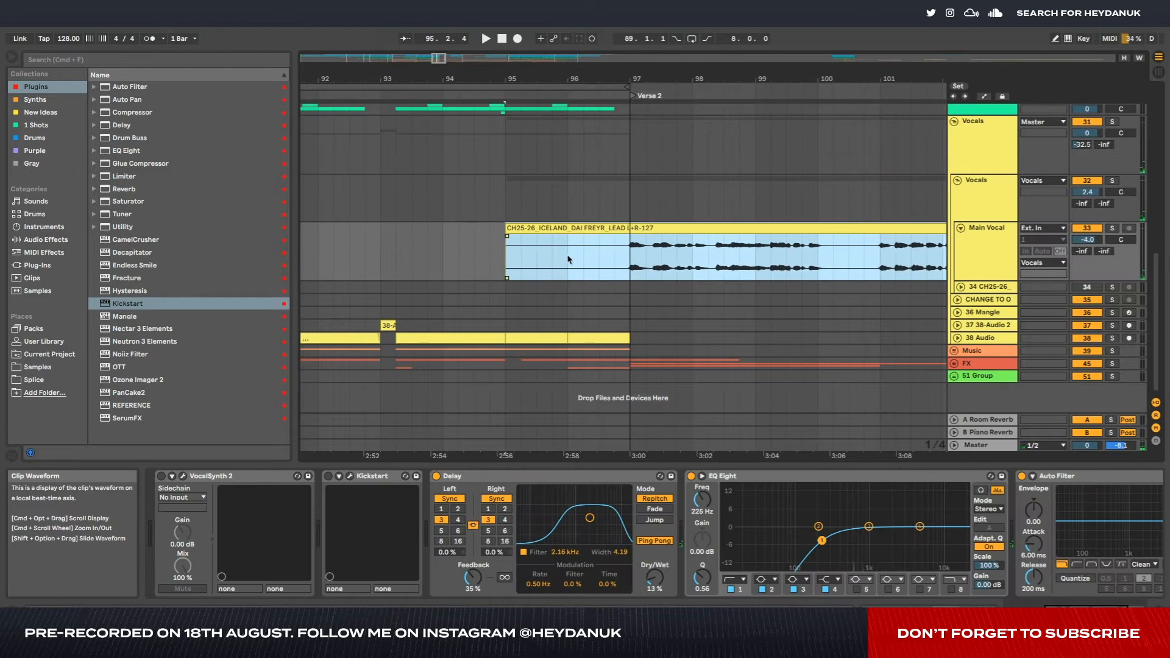
{"action": "left_click", "coordinate": [575, 261]}
{"action": "key", "text": "space"}
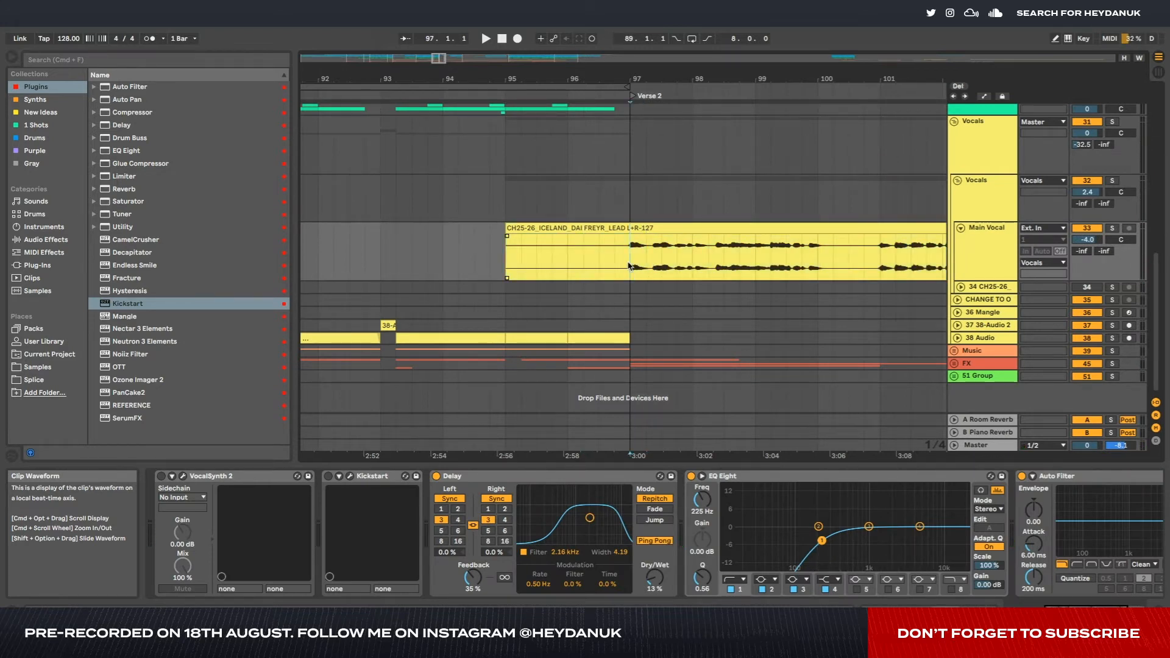
{"action": "left_click_drag", "start_coordinate": [628, 267], "coordinate": [522, 259]}
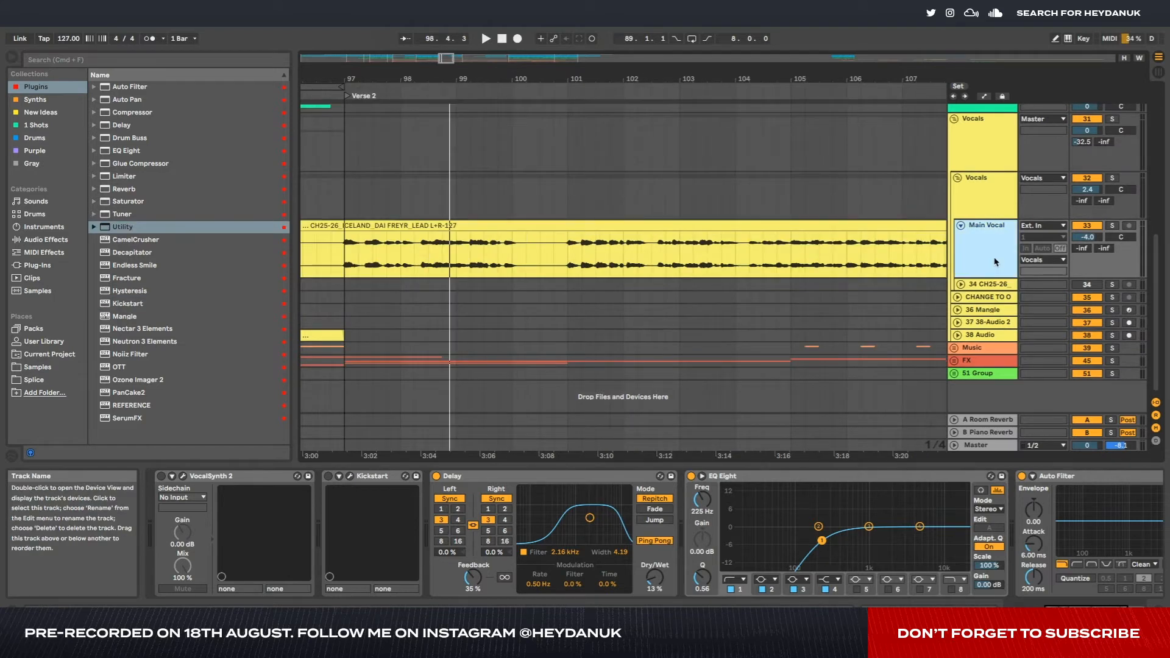
- Insert a new audio track below Main Vocal with Resampling as its input
{"action": "key", "text": "super+t"}
{"action": "left_click", "coordinate": [1042, 284]}
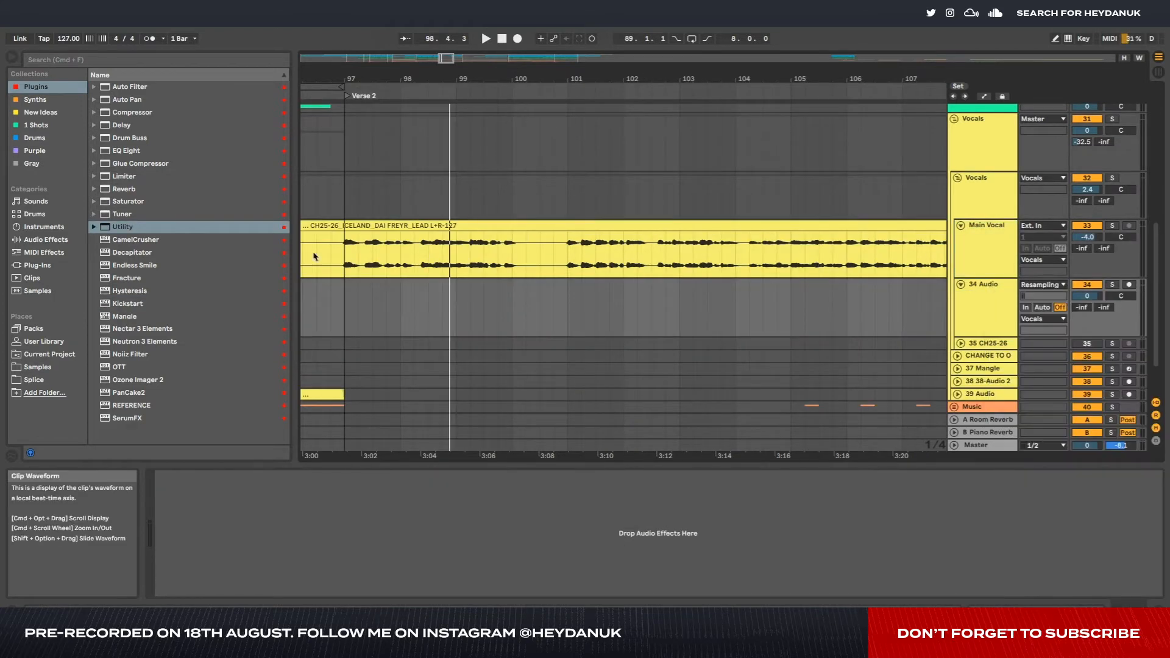
- Switch off the Delay, EQ Eight and Auto Filter on the Main Vocal track
{"action": "left_click", "coordinate": [1008, 249]}
{"action": "left_click", "coordinate": [436, 476]}
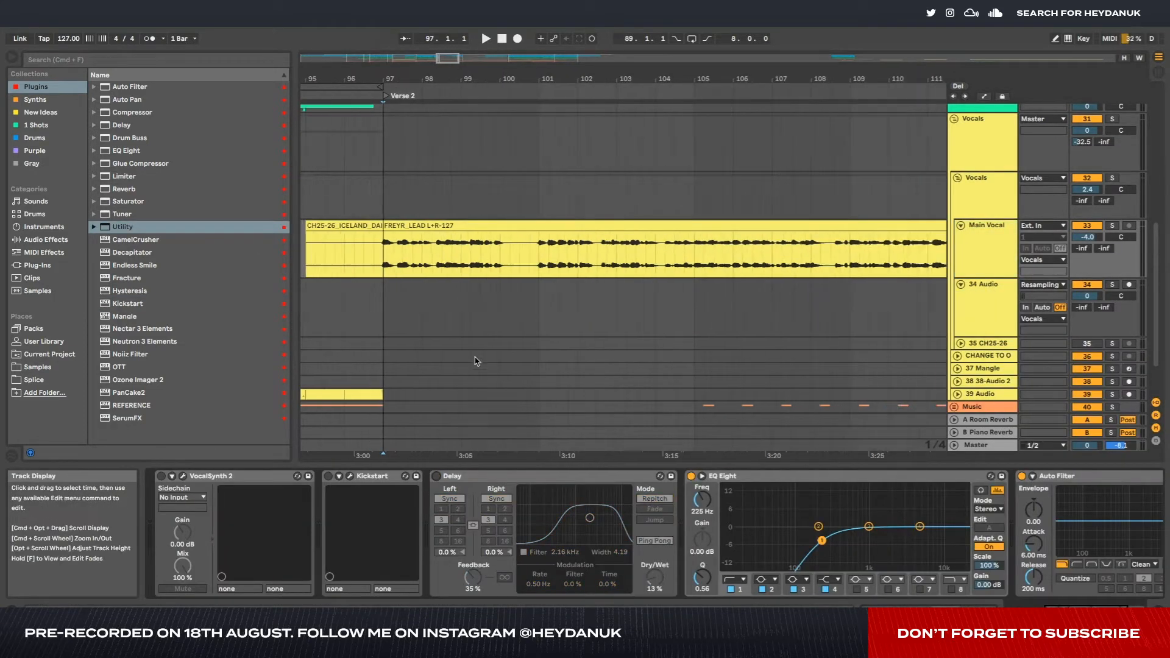
{"action": "scroll", "coordinate": [473, 362], "scroll_direction": "down", "scroll_amount": 3}
{"action": "scroll", "coordinate": [1029, 527], "scroll_direction": "right", "scroll_amount": 3}
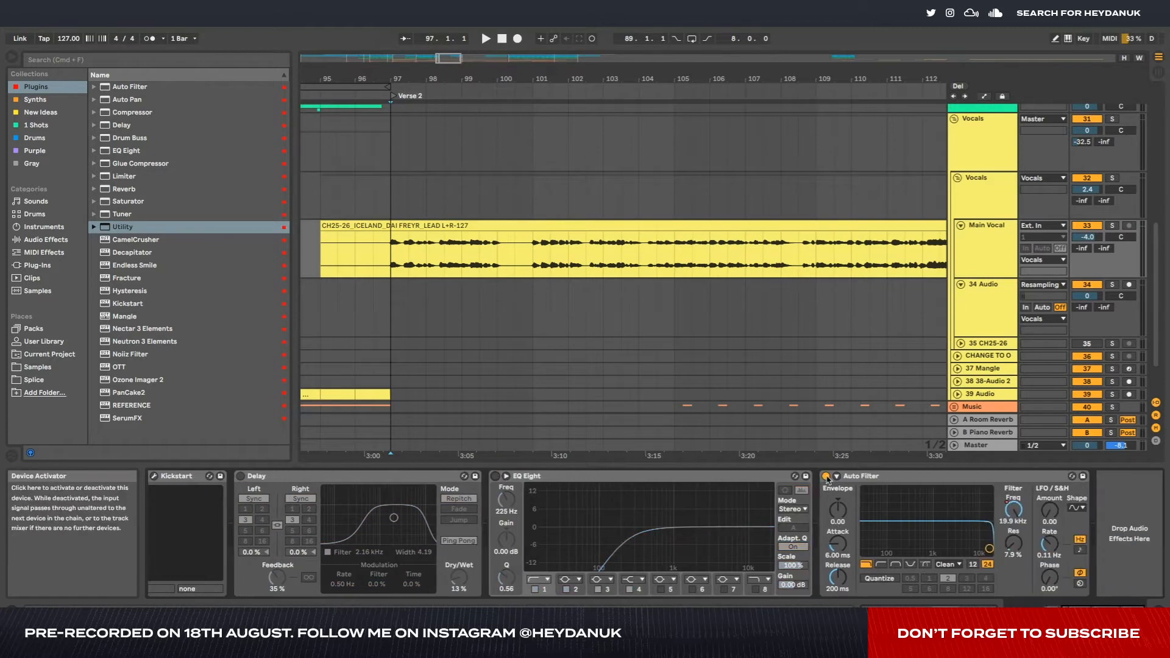
{"action": "left_click", "coordinate": [825, 476]}
- Solo the Main Vocal track and play the dry vocal from the start of Verse 2
{"action": "scroll", "coordinate": [577, 334], "scroll_direction": "left", "scroll_amount": 6}
{"action": "scroll", "coordinate": [417, 478], "scroll_direction": "left", "scroll_amount": 3}
{"action": "scroll", "coordinate": [716, 283], "scroll_direction": "down", "scroll_amount": 3}
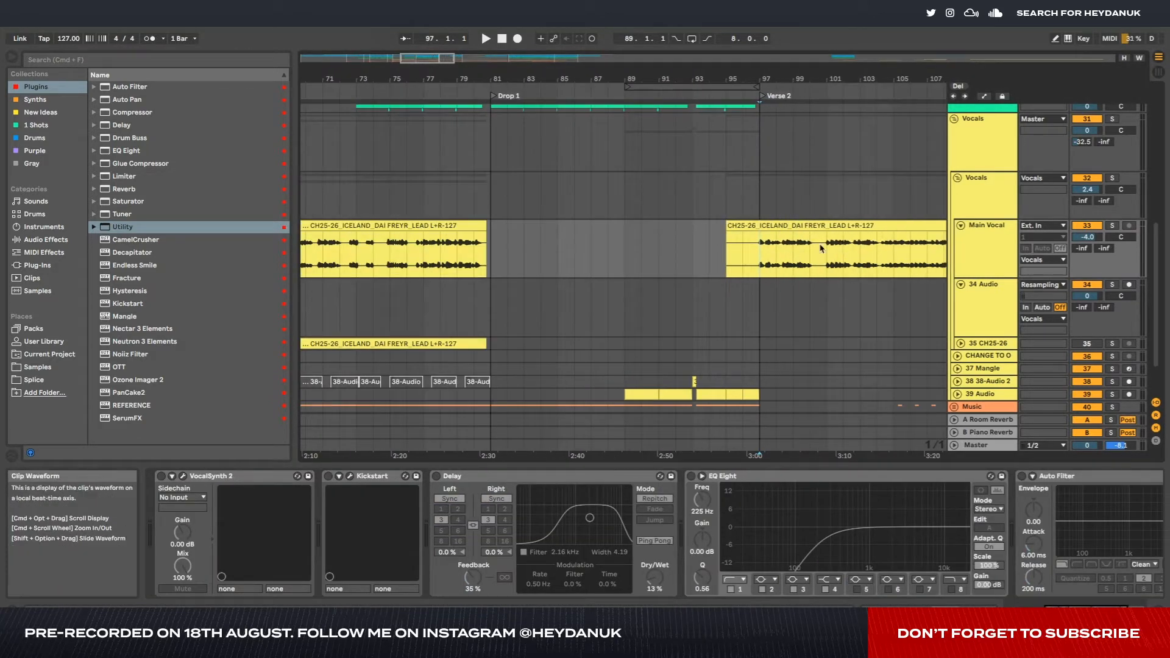
{"action": "key", "text": "space"}
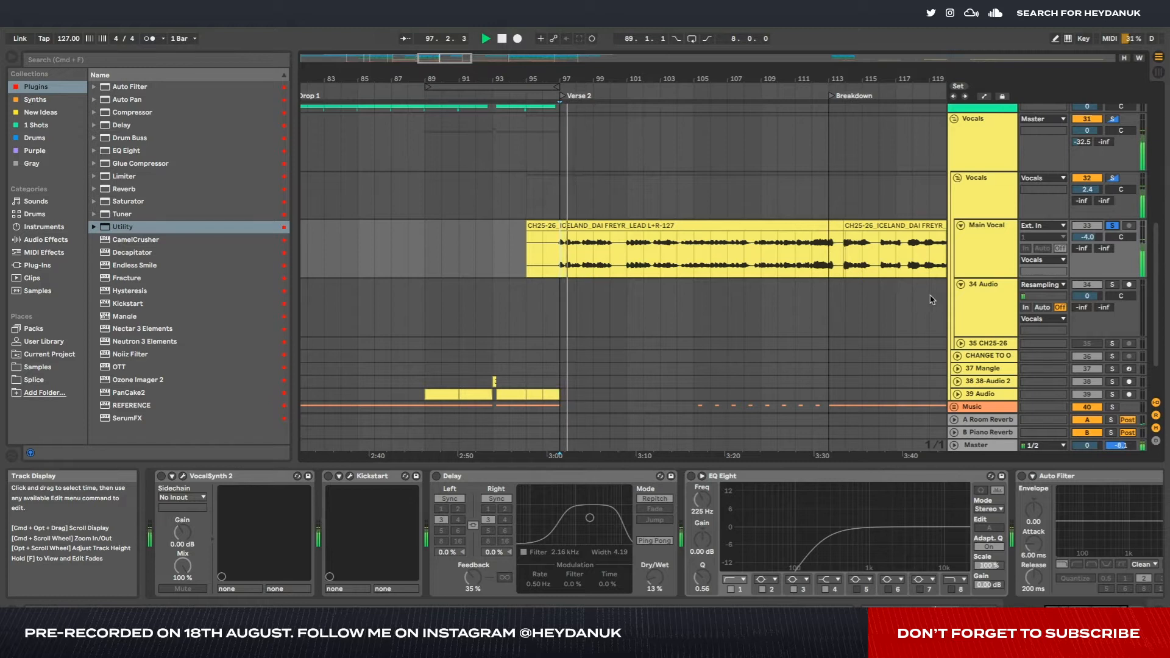
{"action": "scroll", "coordinate": [706, 236], "scroll_direction": "up", "scroll_amount": 3}
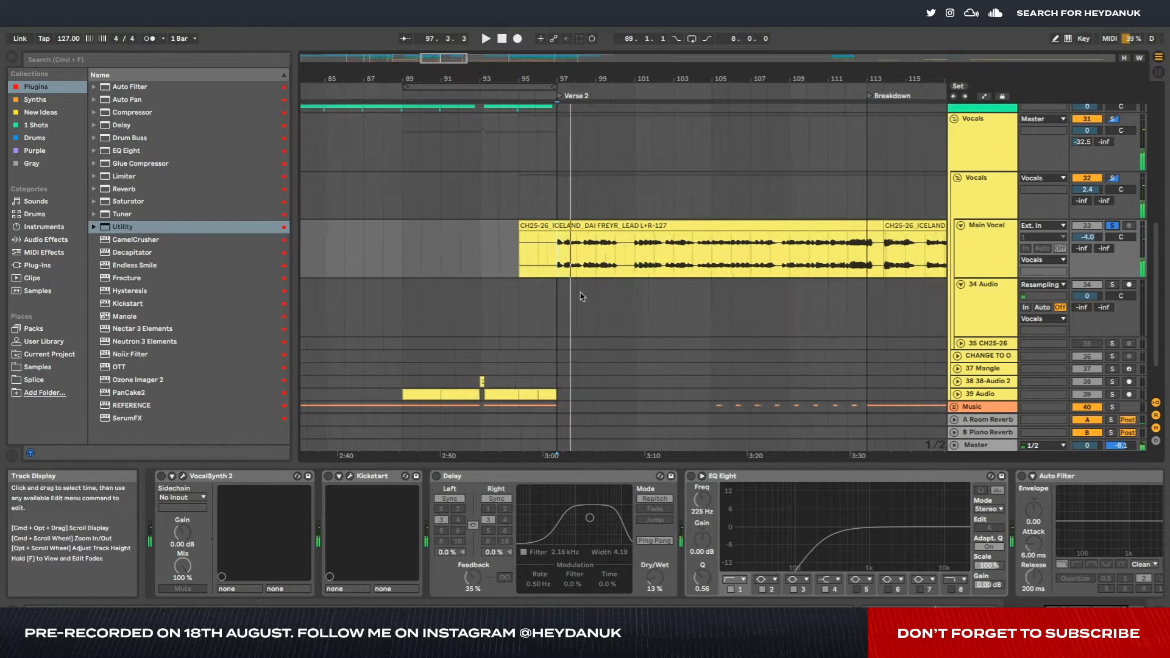
- Add a Reverb at the end of the Main Vocal track's effect chain
{"action": "left_click", "coordinate": [987, 306]}
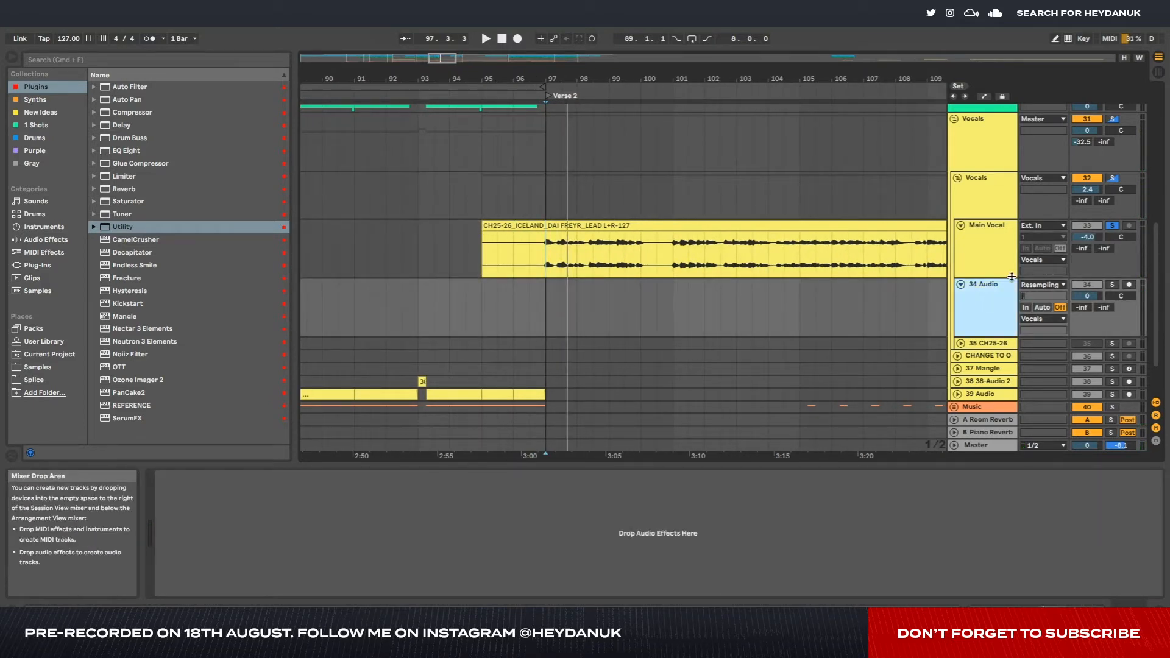
{"action": "left_click", "coordinate": [964, 192]}
{"action": "left_click", "coordinate": [985, 242]}
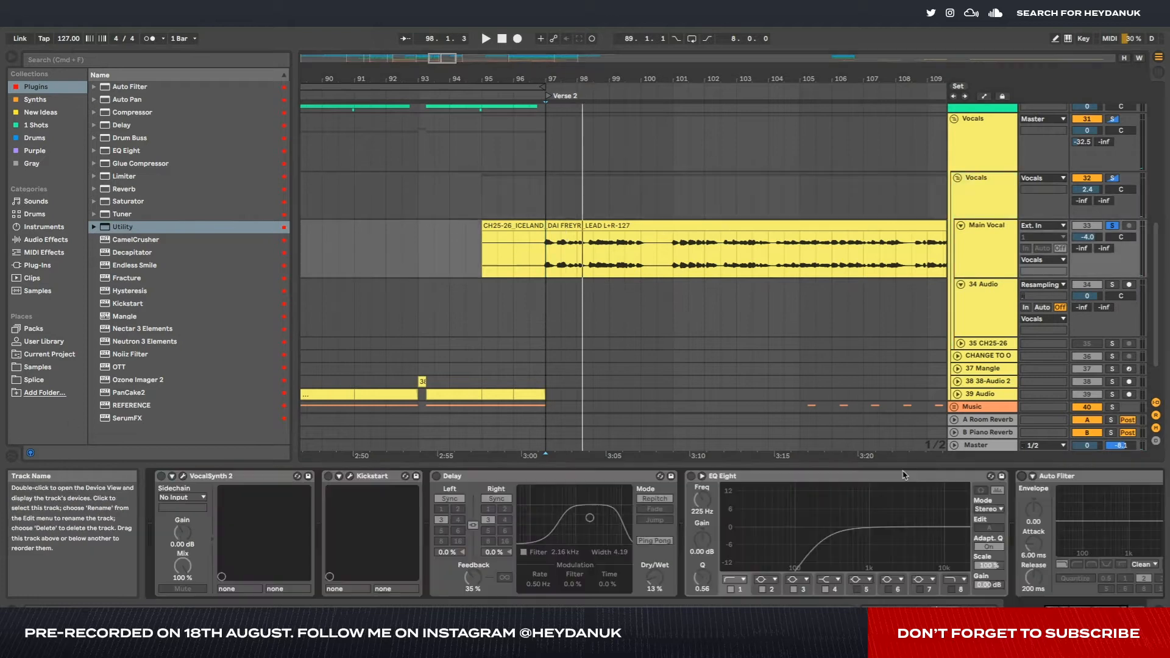
{"action": "scroll", "coordinate": [886, 484], "scroll_direction": "right", "scroll_amount": 3}
{"action": "scroll", "coordinate": [610, 365], "scroll_direction": "right", "scroll_amount": 3}
{"action": "left_click", "coordinate": [84, 60]}
{"action": "type", "text": "rever"}
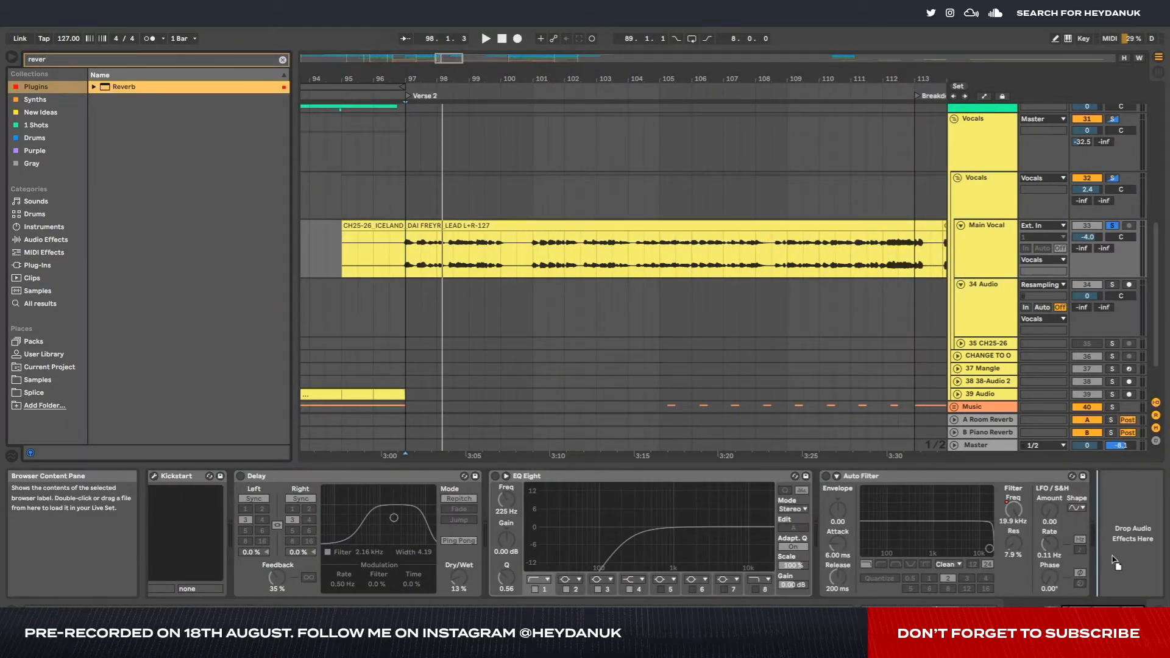
{"action": "key", "text": "Return"}
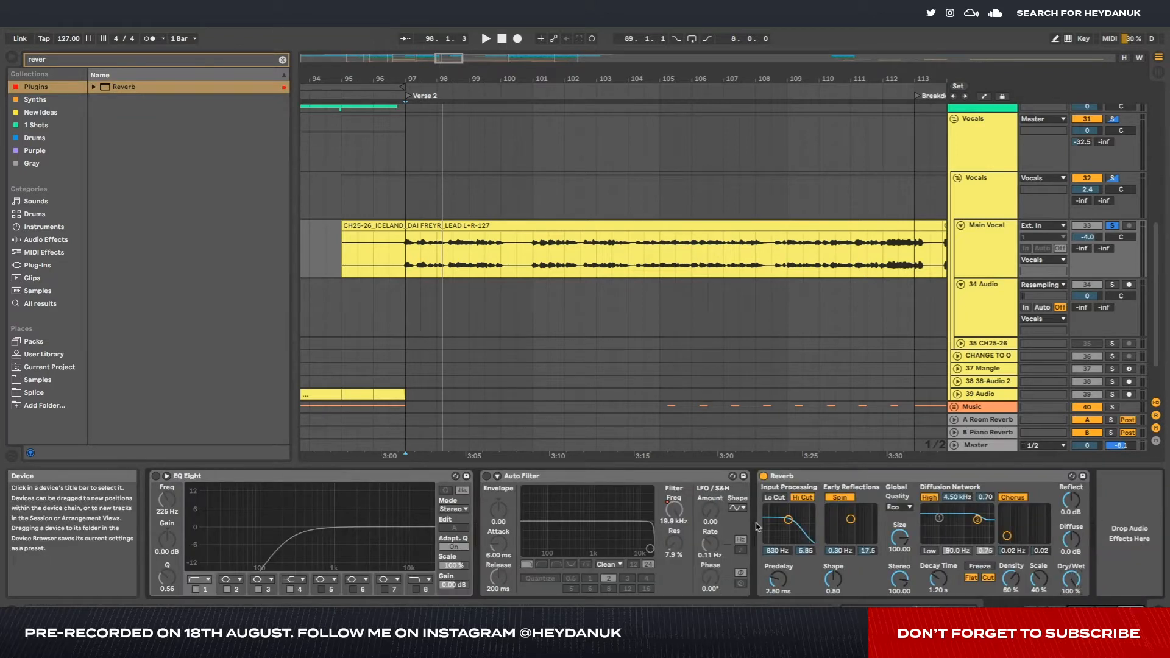
- Enable the Reverb's Lo Cut with the input filter at 1.48 kHz, and try Freeze while playing the start of Verse 2
{"action": "left_click_drag", "start_coordinate": [343, 269], "coordinate": [413, 269]}
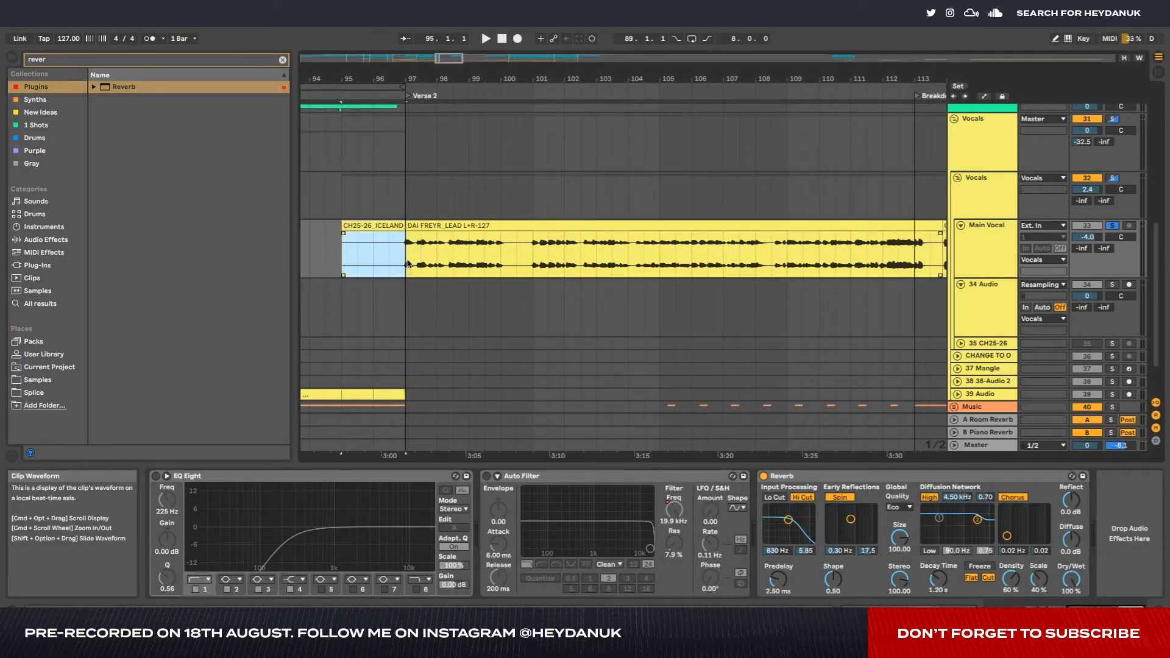
{"action": "left_click", "coordinate": [412, 266]}
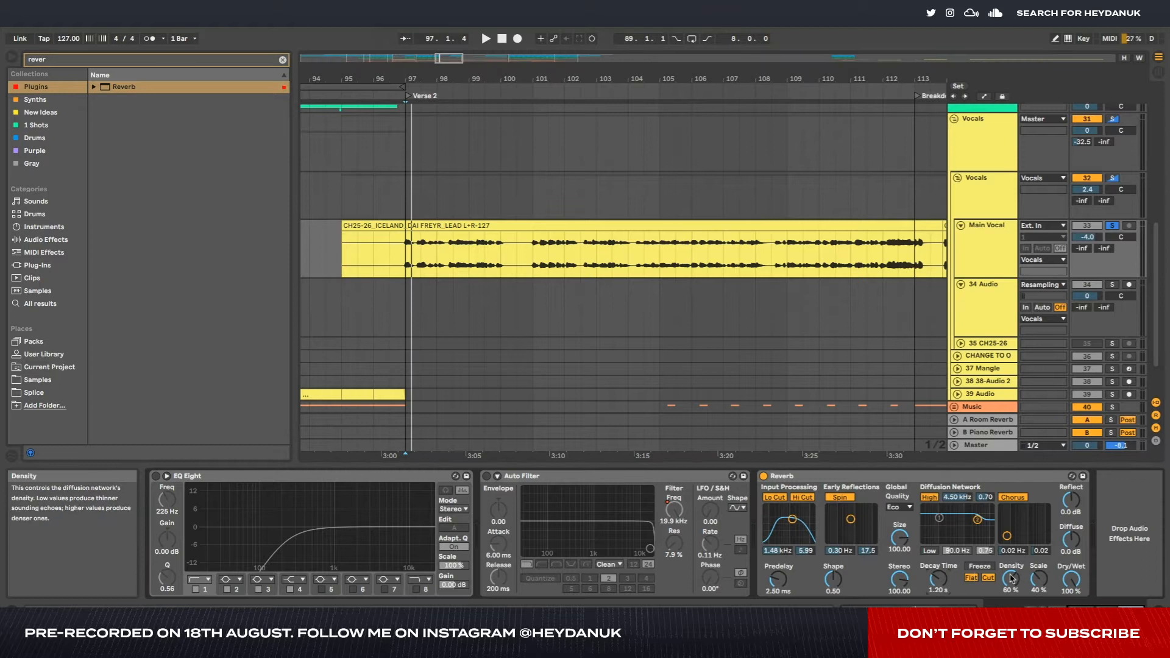
{"action": "left_click", "coordinate": [977, 570]}
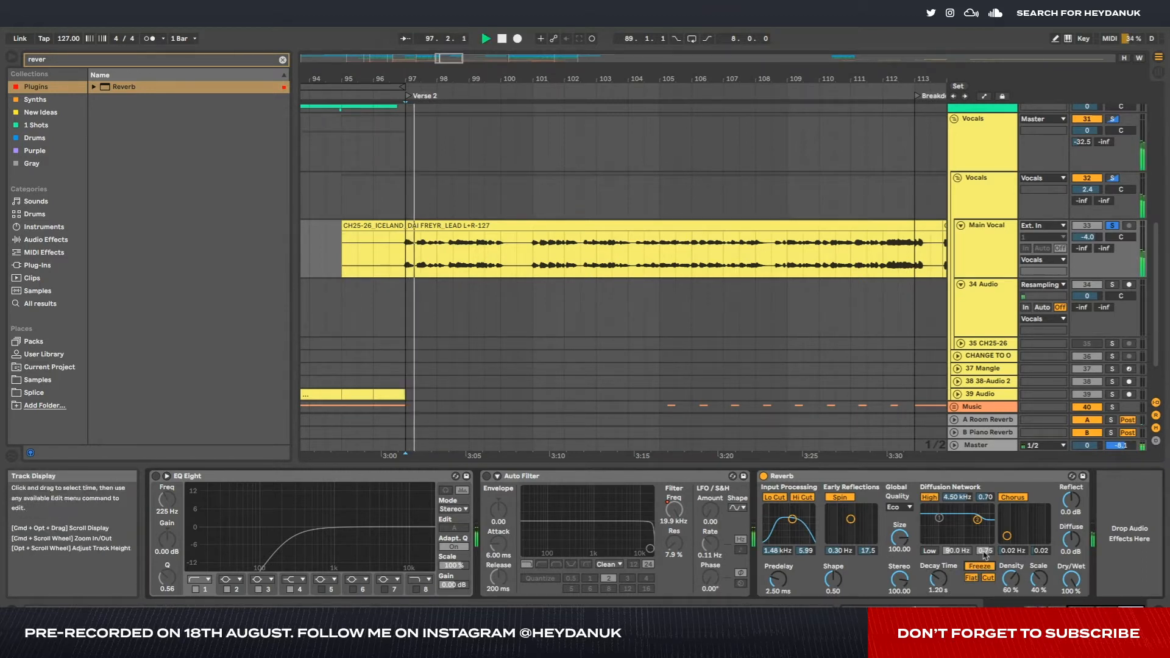
{"action": "key", "text": "space"}
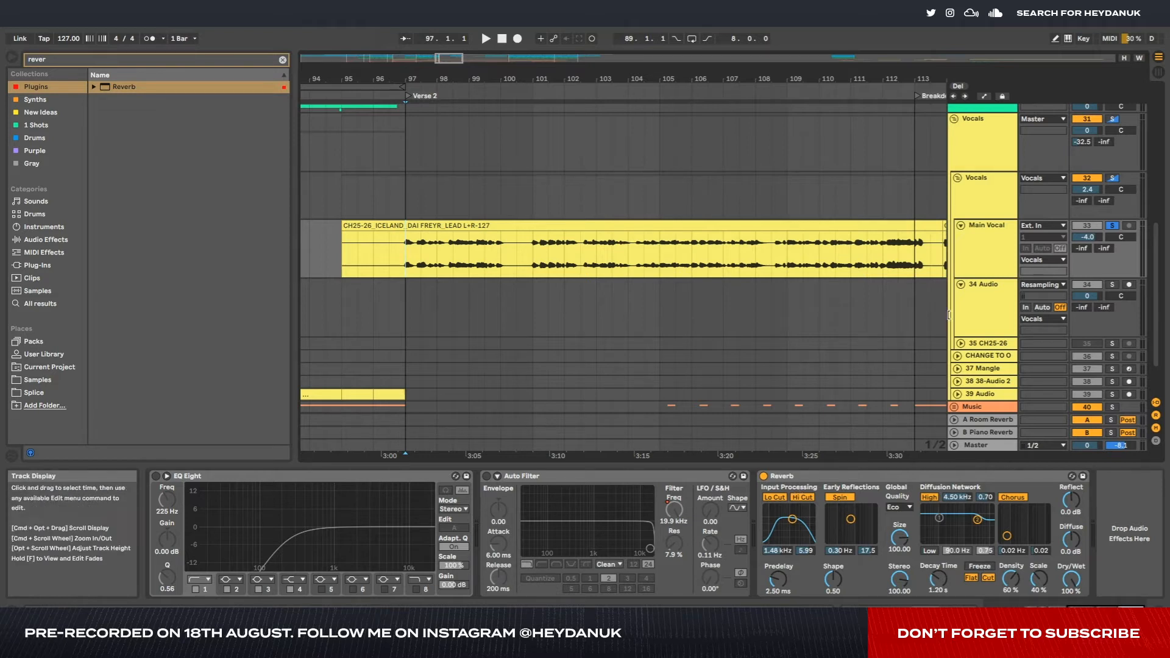
- Play the opening vocal of Verse 2 and toggle the Reverb's Freeze to audition the sustained tail
{"action": "left_click", "coordinate": [996, 317]}
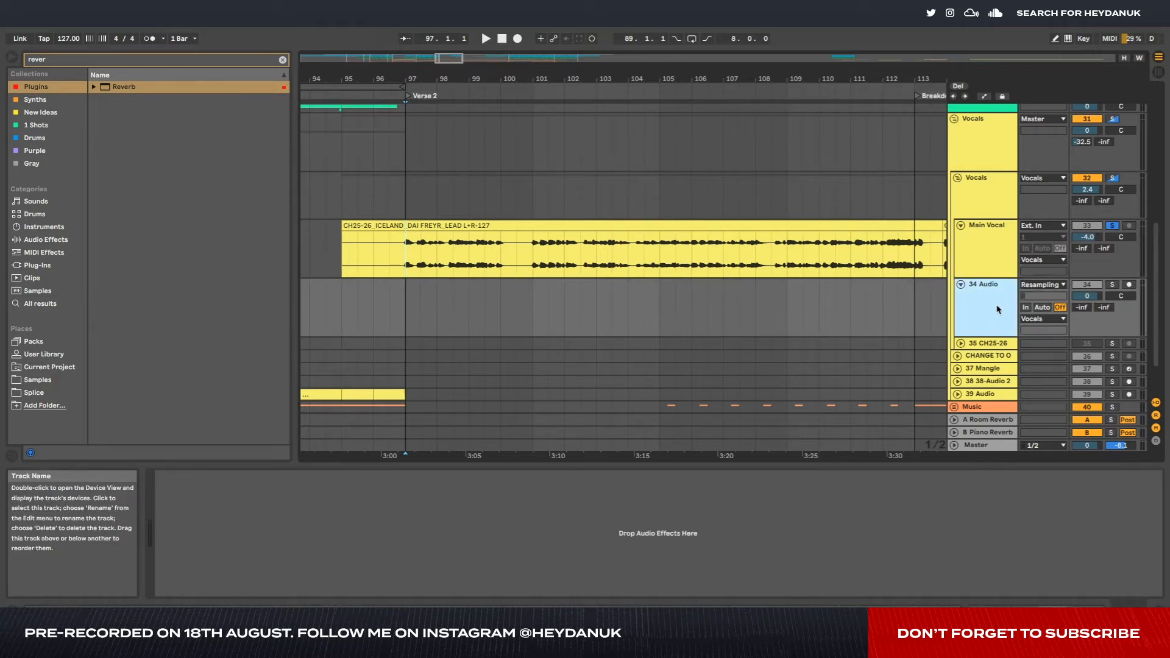
{"action": "left_click", "coordinate": [402, 266]}
{"action": "key", "text": "plus"}
{"action": "key", "text": "plus"}
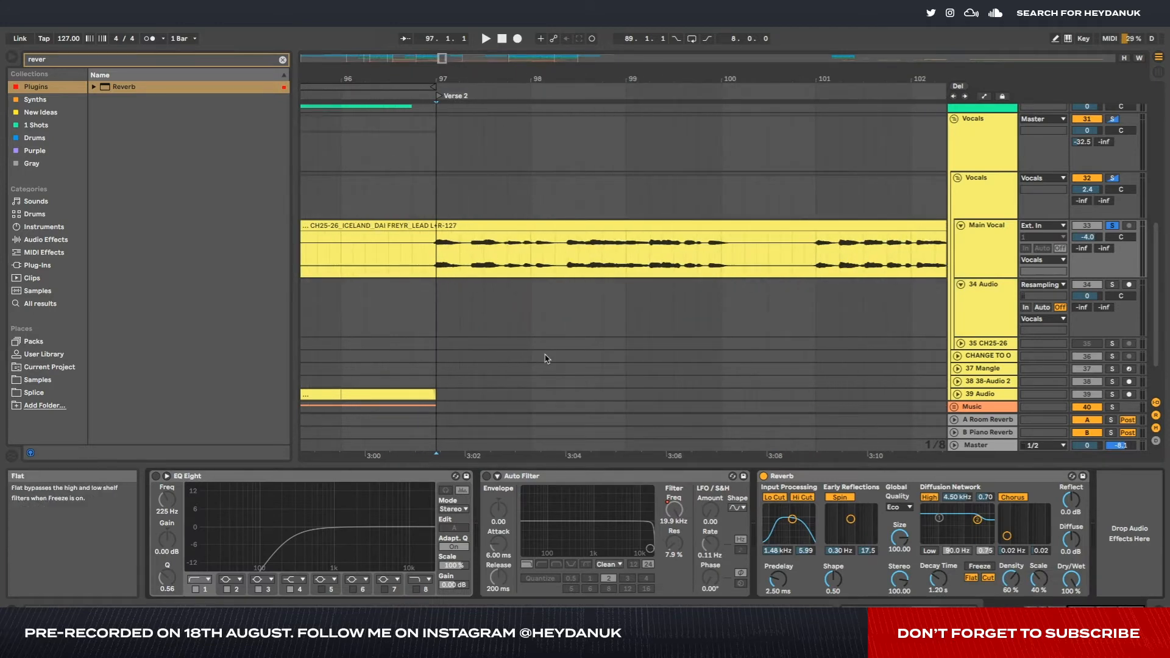
{"action": "left_click", "coordinate": [460, 264]}
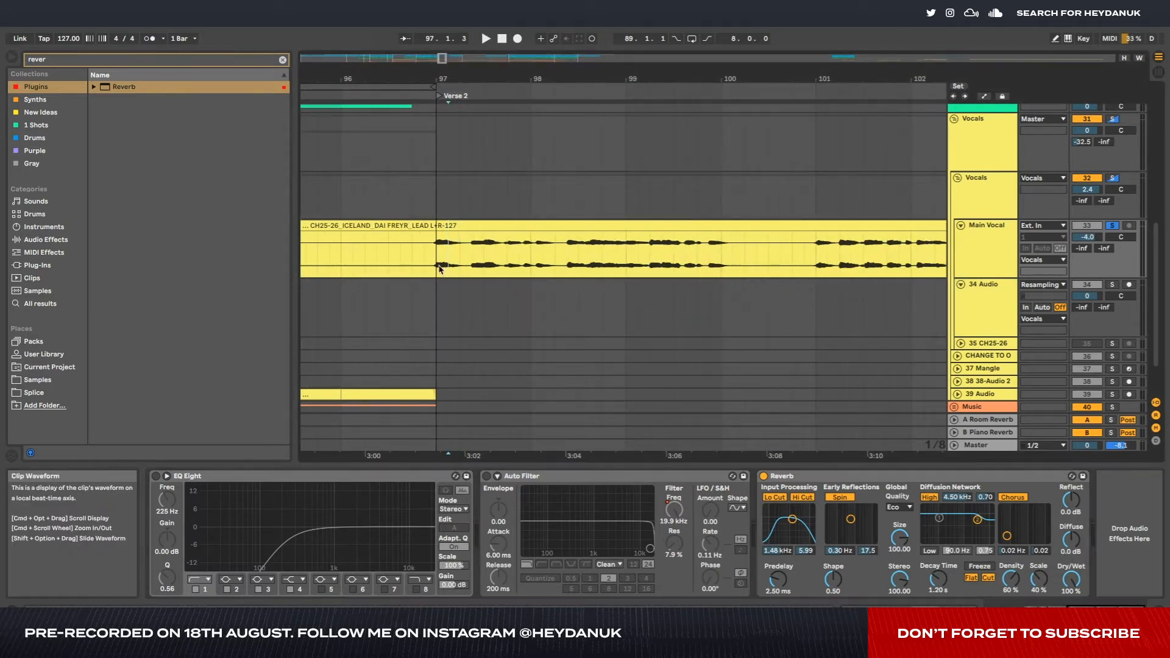
{"action": "key", "text": "space"}
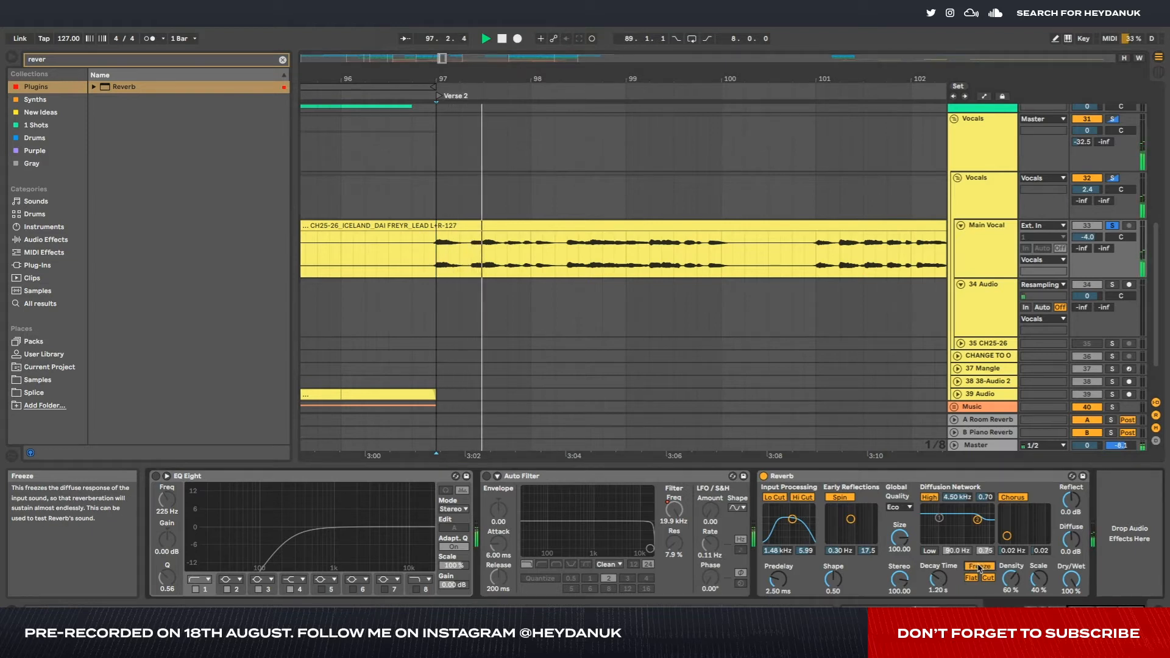
{"action": "left_click", "coordinate": [978, 567]}
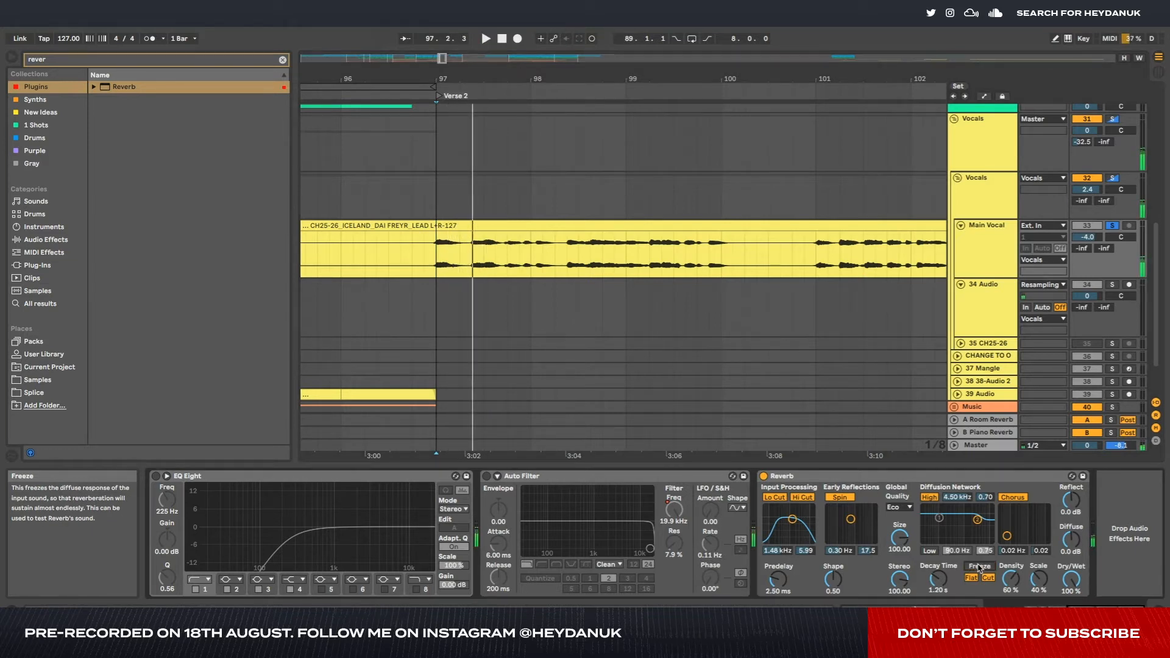
{"action": "left_click", "coordinate": [978, 567]}
{"action": "key", "text": "space"}
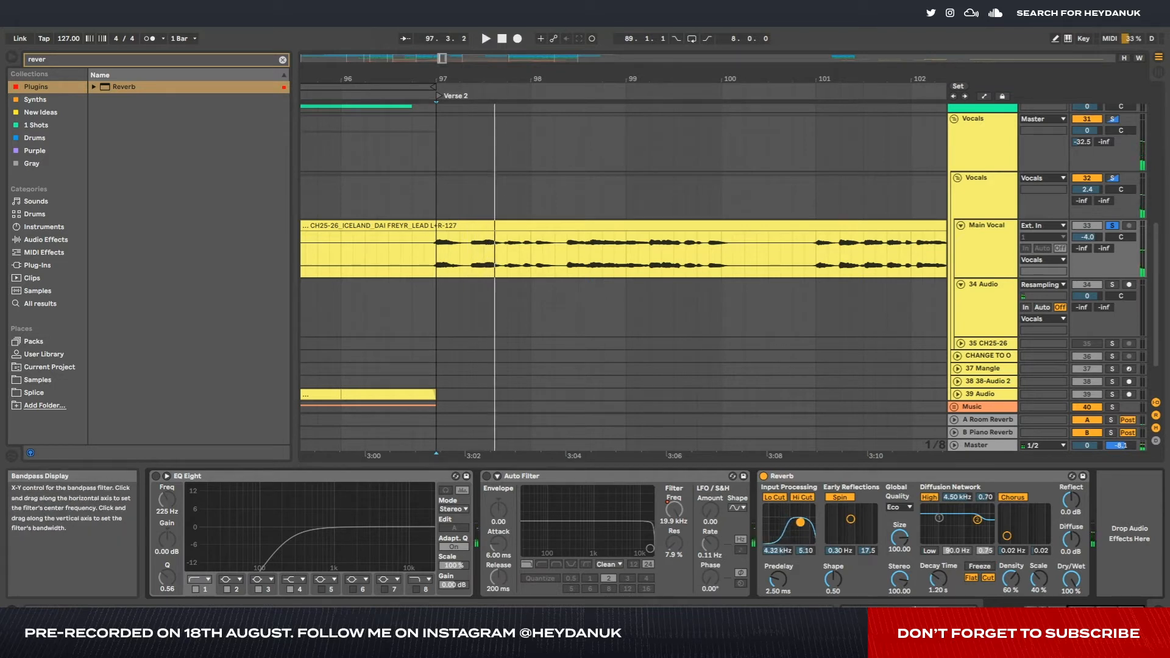
- Set the Reverb's input filter to 4.32 kHz and 5.64, enable its low shelf at 261 Hz, and freeze the tail during playback
{"action": "key", "text": "space"}
{"action": "left_click", "coordinate": [929, 551]}
{"action": "key", "text": "space"}
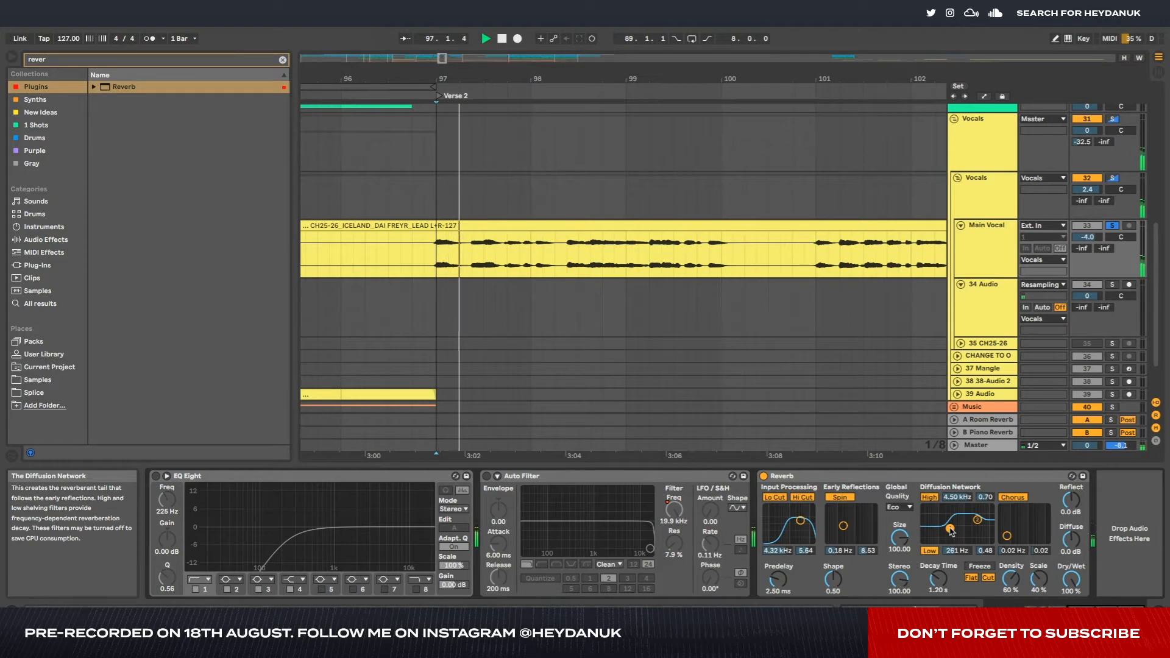
{"action": "left_click", "coordinate": [979, 567]}
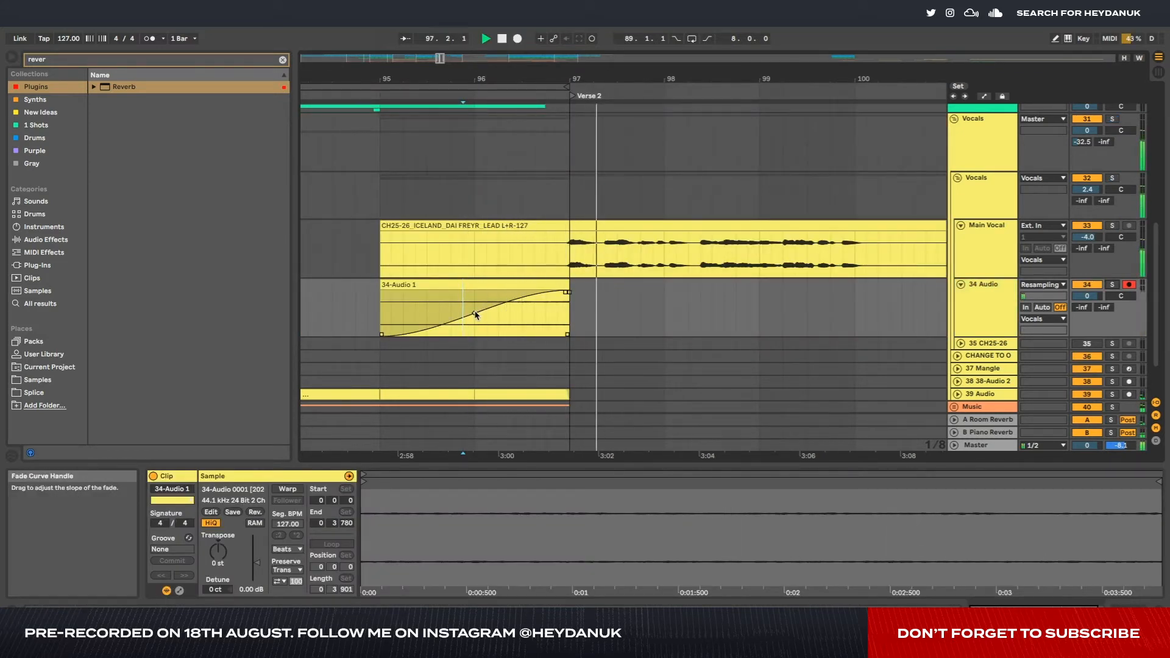
- Stop playback and select the whole 34-Audio 1 clip leading into Verse 2
{"action": "key", "text": "space"}
{"action": "left_click", "coordinate": [549, 284]}
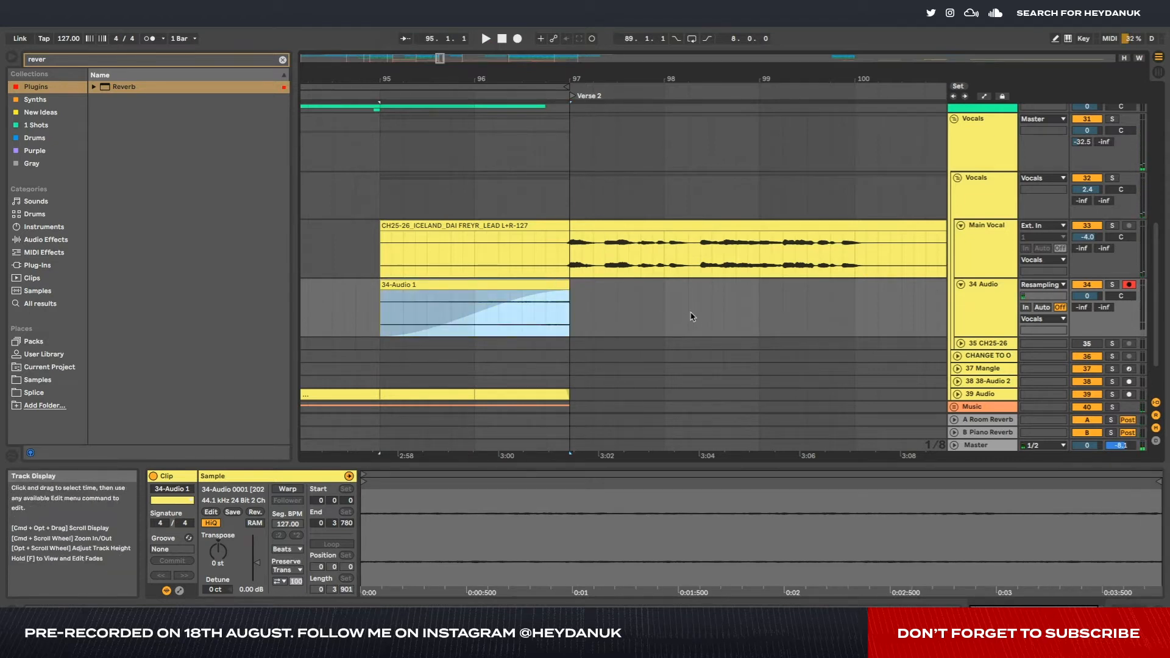
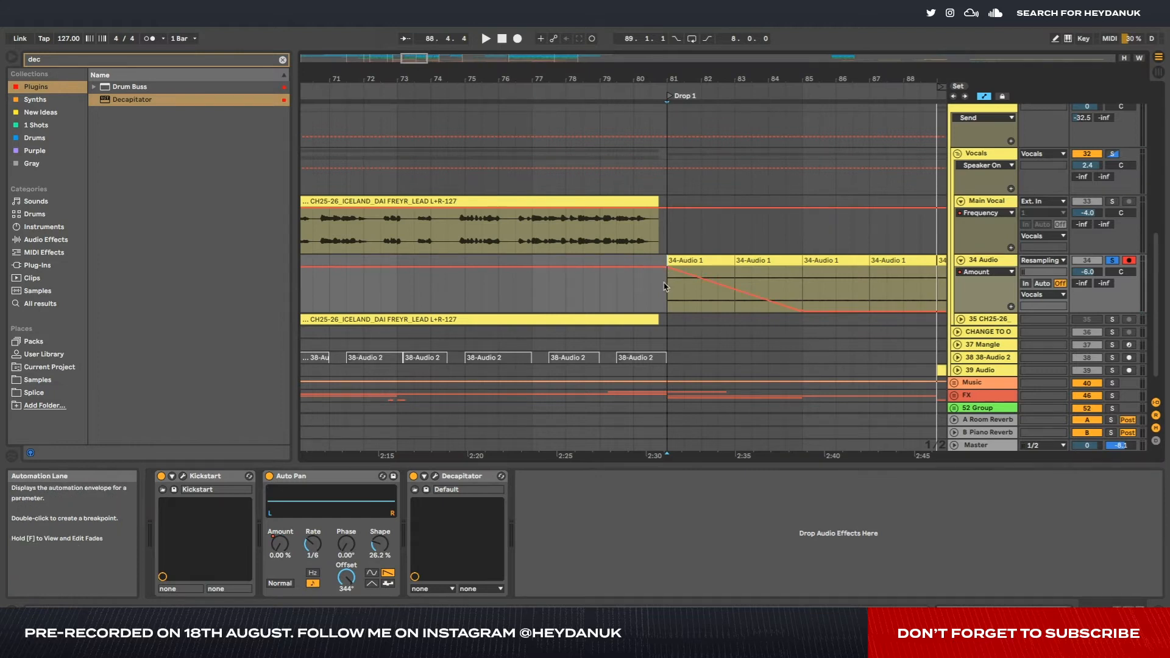
- Shape the 34 Audio track's Auto Pan Amount automation into a curve falling to 0% at bar 85 in Drop 1
{"action": "scroll", "coordinate": [755, 280], "scroll_direction": "right", "scroll_amount": 5}
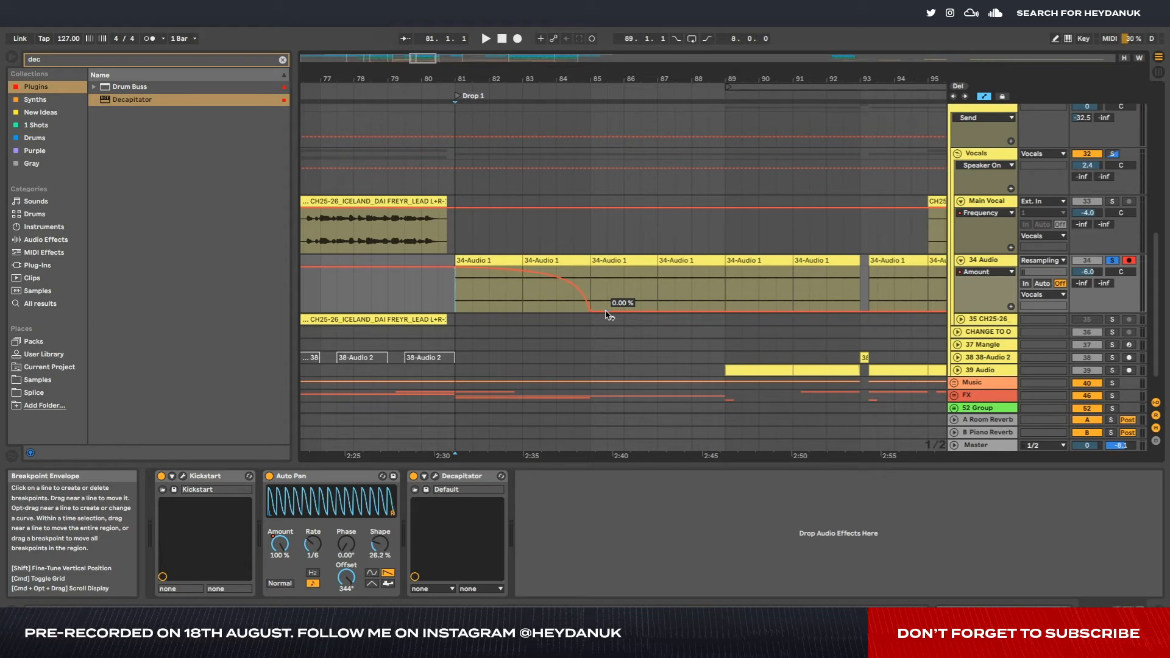
{"action": "scroll", "coordinate": [609, 315], "scroll_direction": "down", "scroll_amount": 3}
{"action": "left_click_drag", "start_coordinate": [508, 290], "coordinate": [596, 284]}
{"action": "scroll", "coordinate": [597, 304], "scroll_direction": "up", "scroll_amount": 3}
{"action": "left_click", "coordinate": [577, 277]}
{"action": "scroll", "coordinate": [587, 282], "scroll_direction": "down", "scroll_amount": 2}
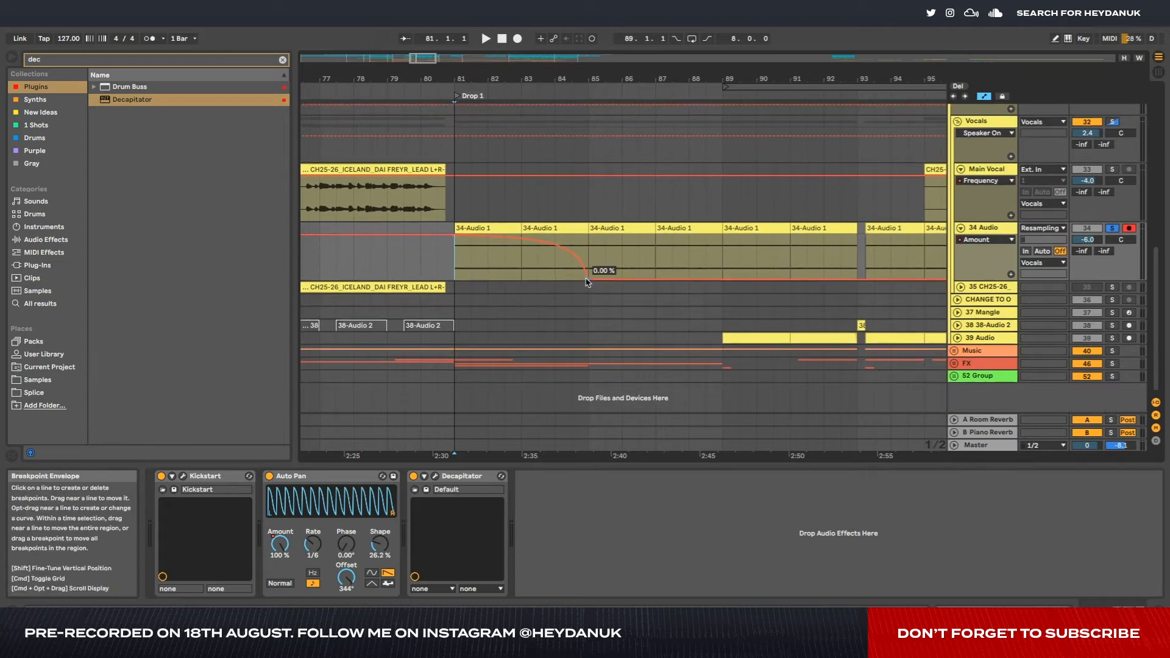
- Unsolo the 34 Audio track and play the full mix into Drop 1 from 80.3.1
{"action": "scroll", "coordinate": [670, 244], "scroll_direction": "down", "scroll_amount": 3}
{"action": "left_click", "coordinate": [761, 208]}
{"action": "mouse_move", "coordinate": [761, 209]}
{"action": "left_mouse_down"}
{"action": "mouse_move", "coordinate": [711, 206]}
{"action": "mouse_move", "coordinate": [758, 206]}
{"action": "left_mouse_up"}
{"action": "left_click", "coordinate": [762, 206]}
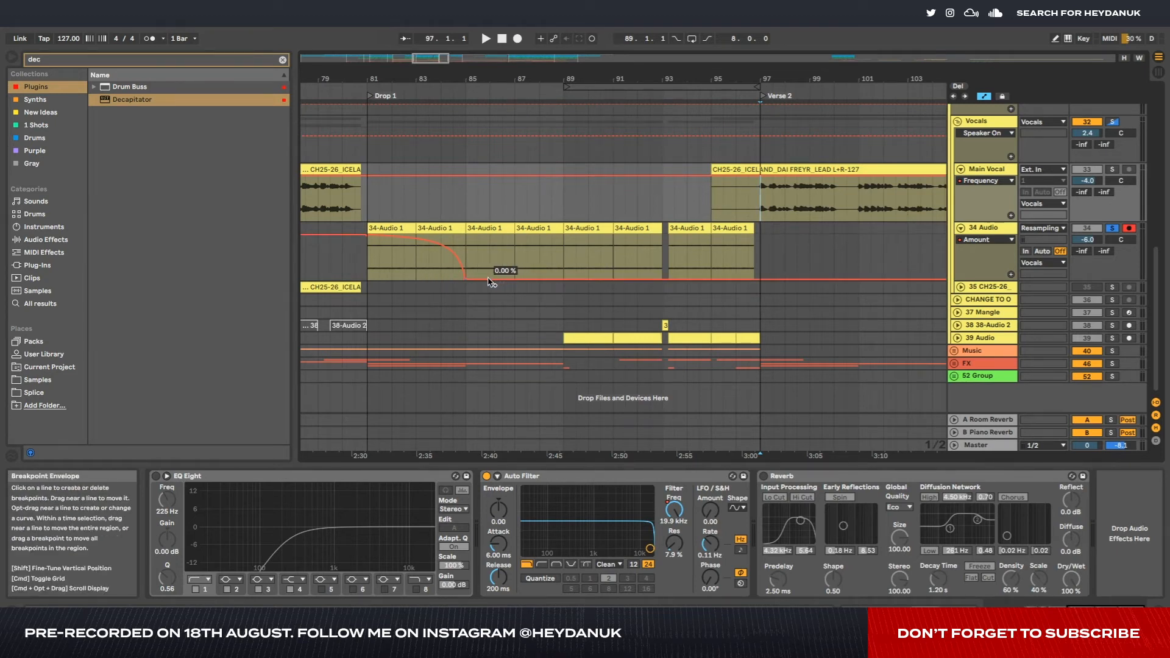
{"action": "left_click", "coordinate": [368, 263]}
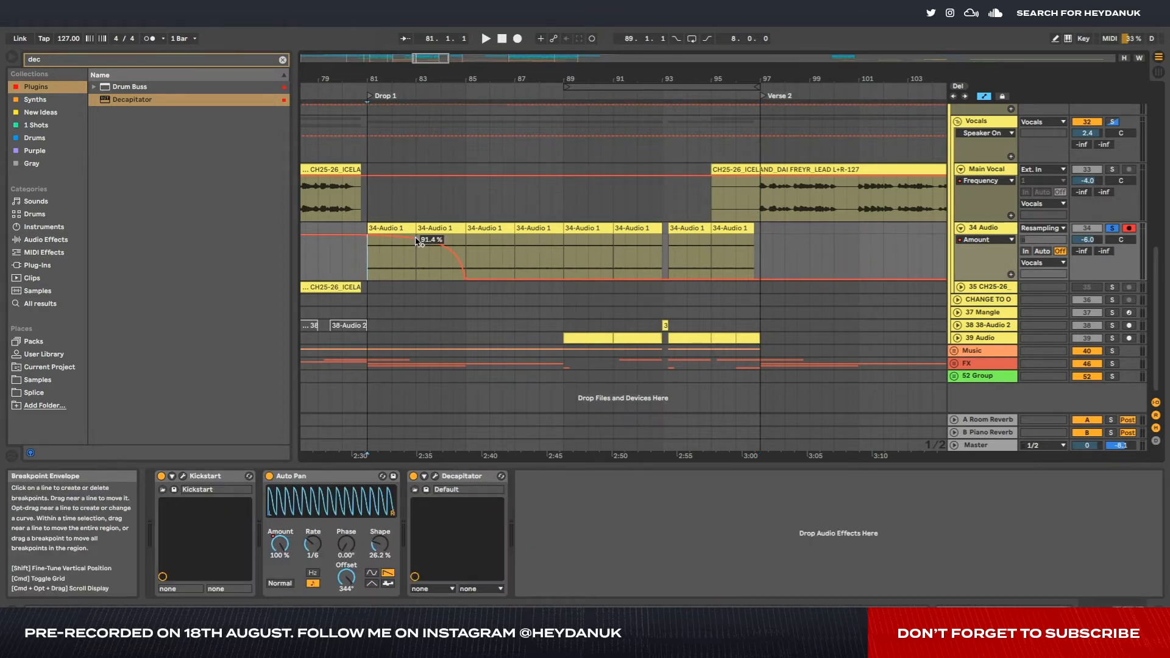
{"action": "left_click", "coordinate": [1112, 228]}
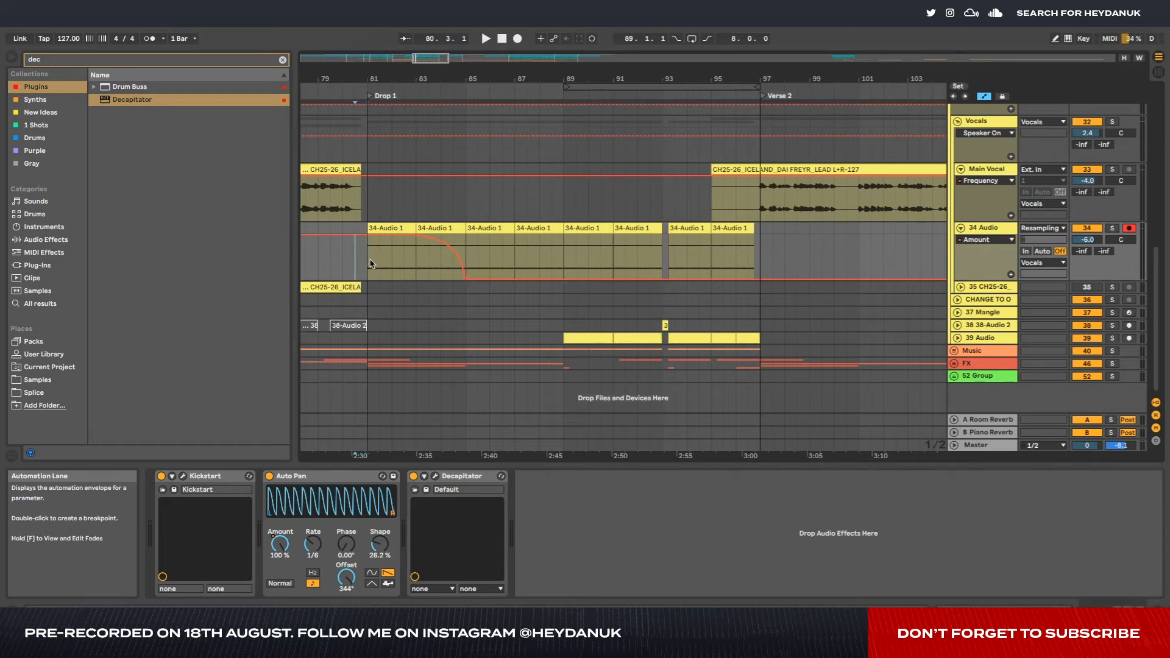
{"action": "key", "text": "space"}
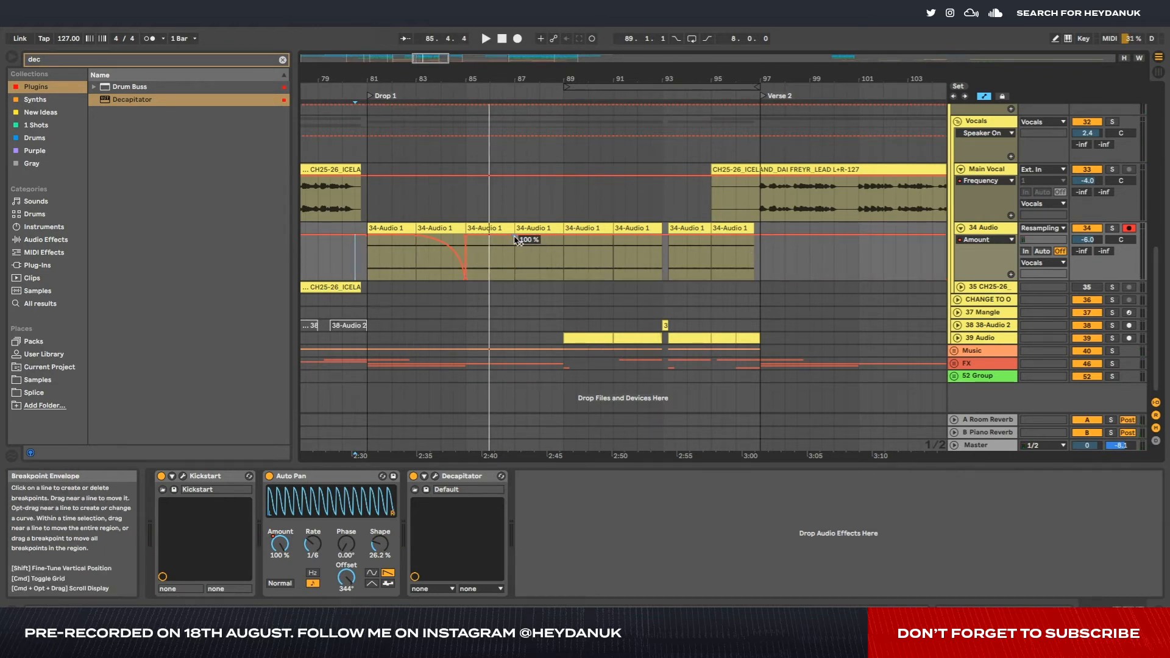
- Repeat the curved Auto Pan Amount drop from 100% to 0% on 34 Audio, ending at bars 89, 93 and 97
{"action": "left_click_drag", "start_coordinate": [564, 239], "coordinate": [565, 277]}
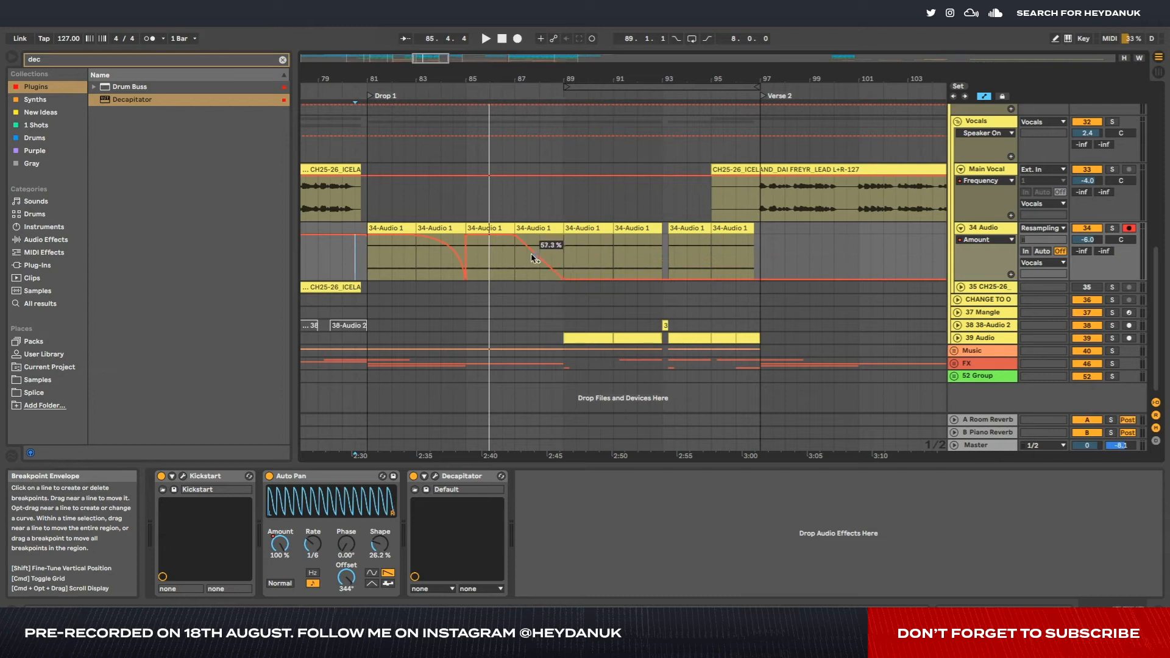
{"action": "left_click_drag", "start_coordinate": [595, 275], "coordinate": [653, 269]}
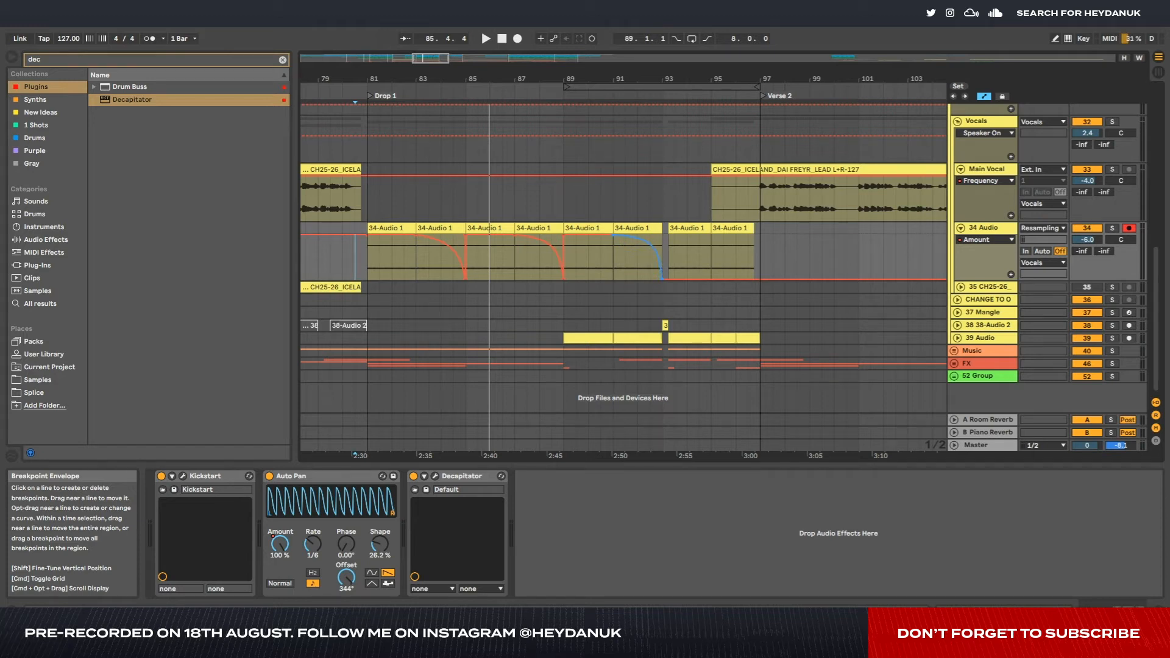
{"action": "left_click_drag", "start_coordinate": [669, 276], "coordinate": [761, 283]}
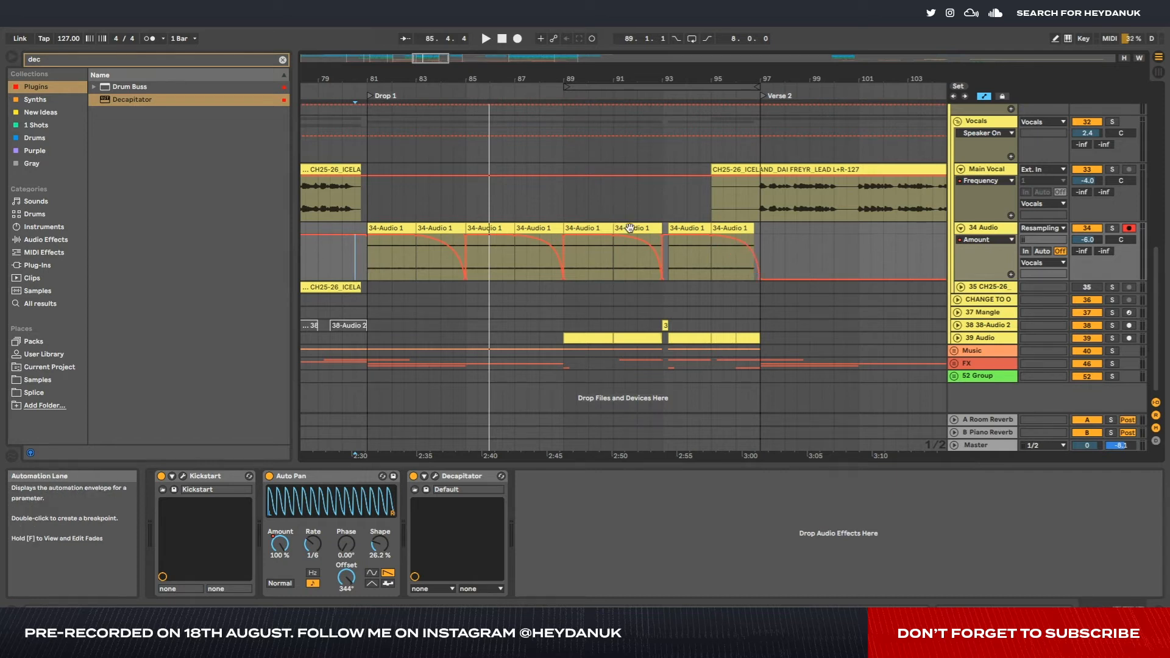
- Leave automation view and deactivate all 34-Audio 1 clips between Drop 1 and Verse 2
{"action": "scroll", "coordinate": [634, 228], "scroll_direction": "up", "scroll_amount": 5}
{"action": "scroll", "coordinate": [668, 228], "scroll_direction": "left", "scroll_amount": 1}
{"action": "scroll", "coordinate": [669, 228], "scroll_direction": "down", "scroll_amount": 5}
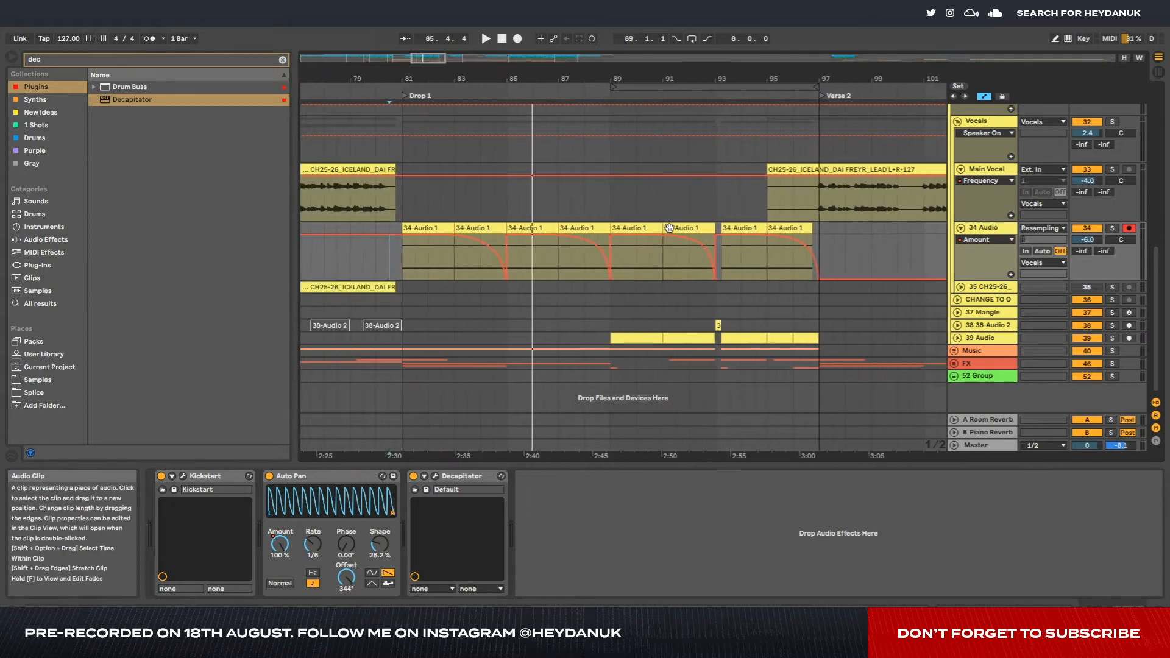
{"action": "left_click", "coordinate": [401, 254]}
{"action": "key", "text": "a"}
{"action": "scroll", "coordinate": [591, 209], "scroll_direction": "down", "scroll_amount": 4}
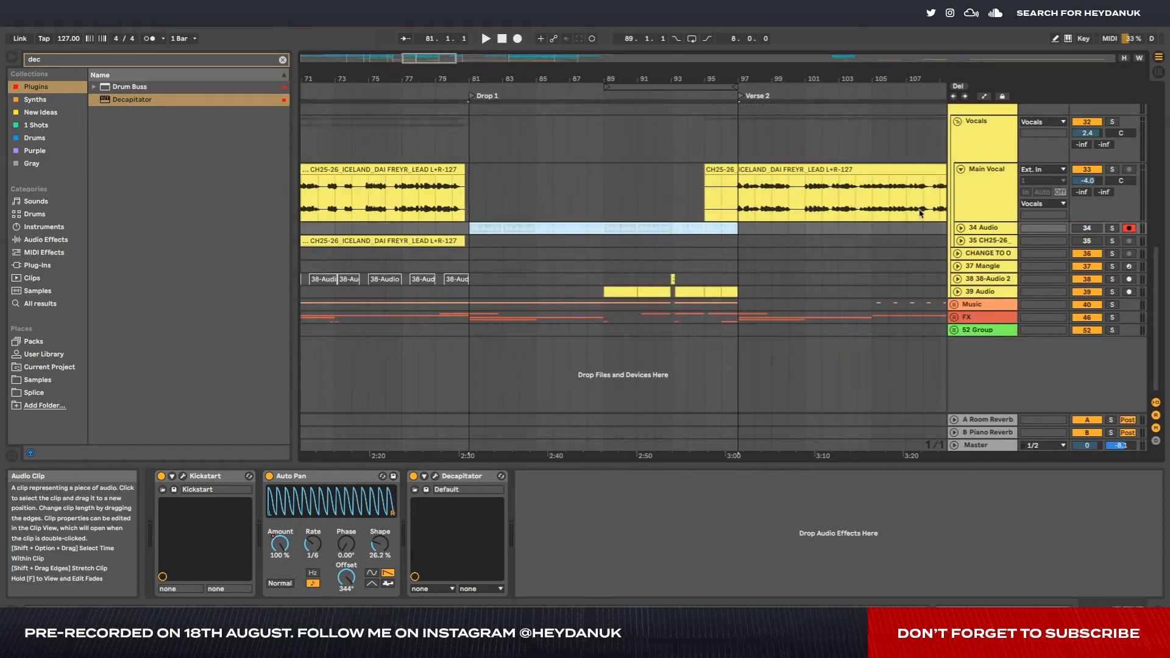
- Unfold the 34 Audio track and switch the Main Vocal's Reverb back on
{"action": "scroll", "coordinate": [920, 209], "scroll_direction": "up", "scroll_amount": 5}
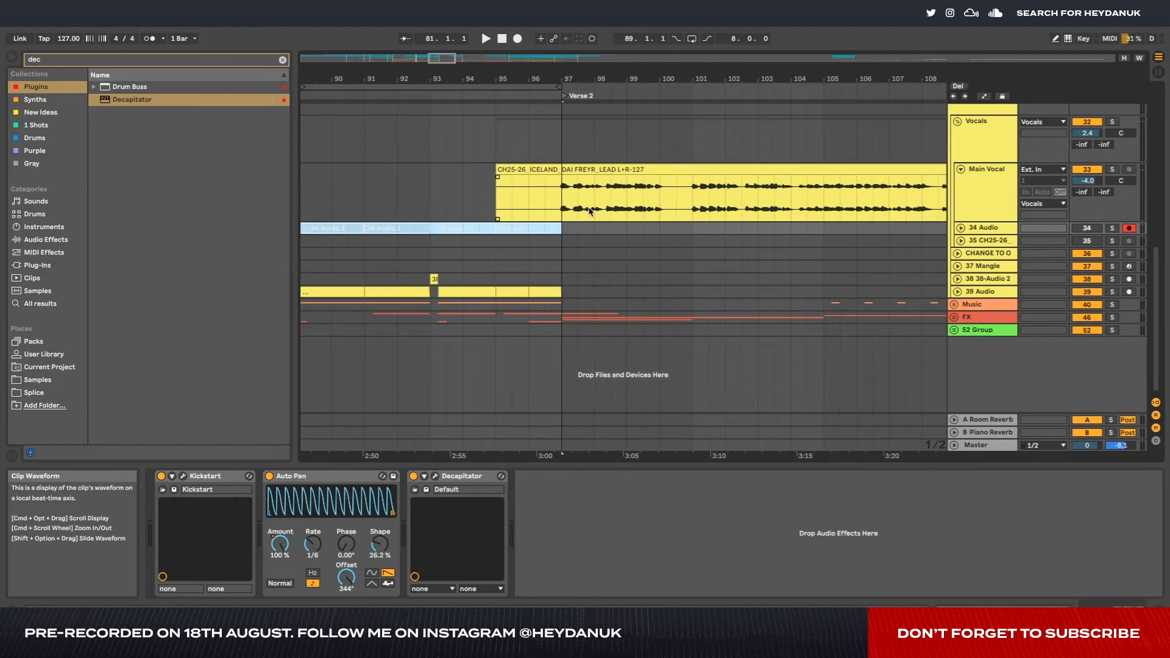
{"action": "scroll", "coordinate": [590, 208], "scroll_direction": "up", "scroll_amount": 3}
{"action": "left_click", "coordinate": [548, 206]}
{"action": "left_click", "coordinate": [960, 228]}
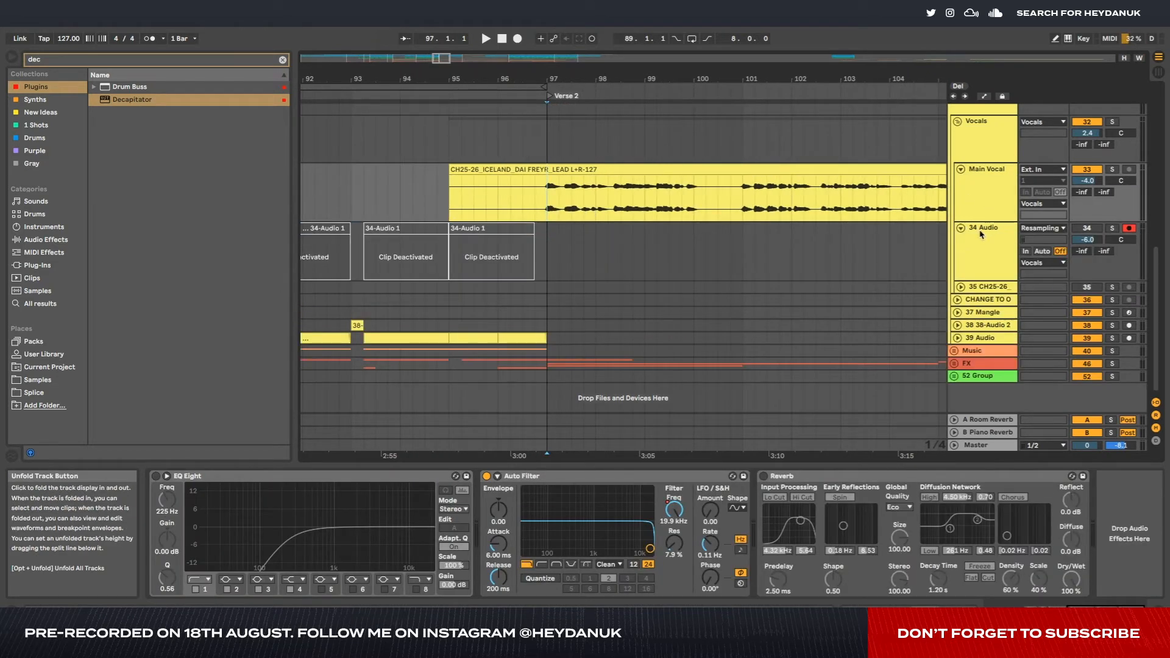
{"action": "left_click", "coordinate": [763, 476]}
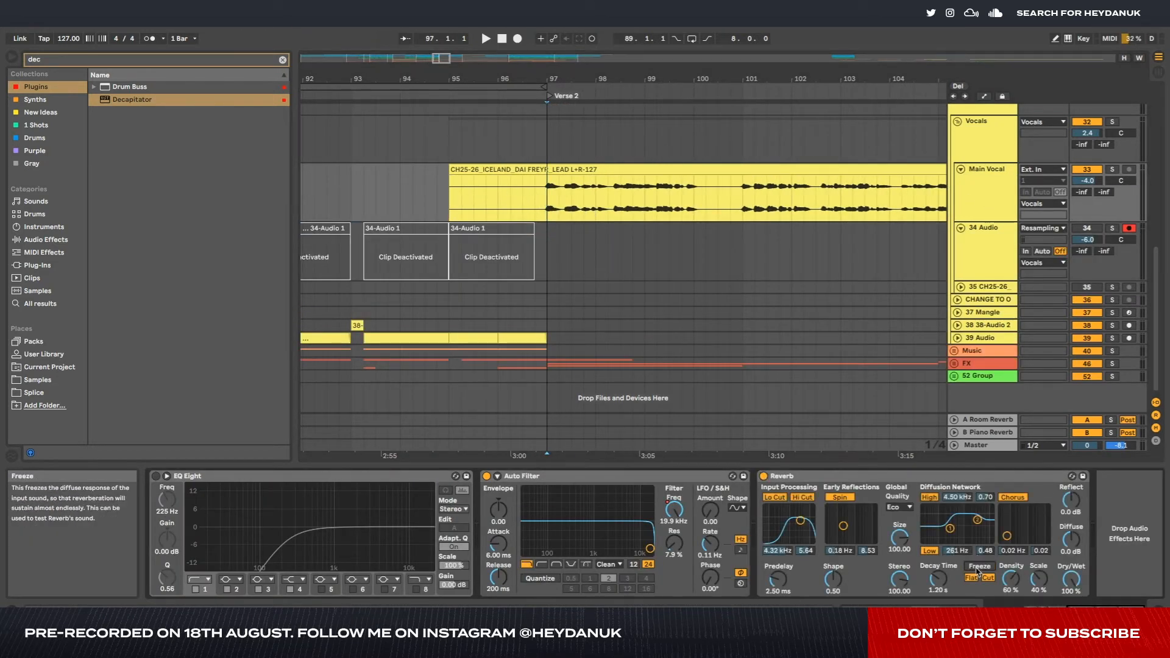
- Solo the Main Vocal track and raise the Reverb's decay time to 10.3 s while playing Verse 2
{"action": "left_click", "coordinate": [1112, 169]}
{"action": "key", "text": "space"}
{"action": "left_click_drag", "start_coordinate": [938, 579], "coordinate": [938, 549]}
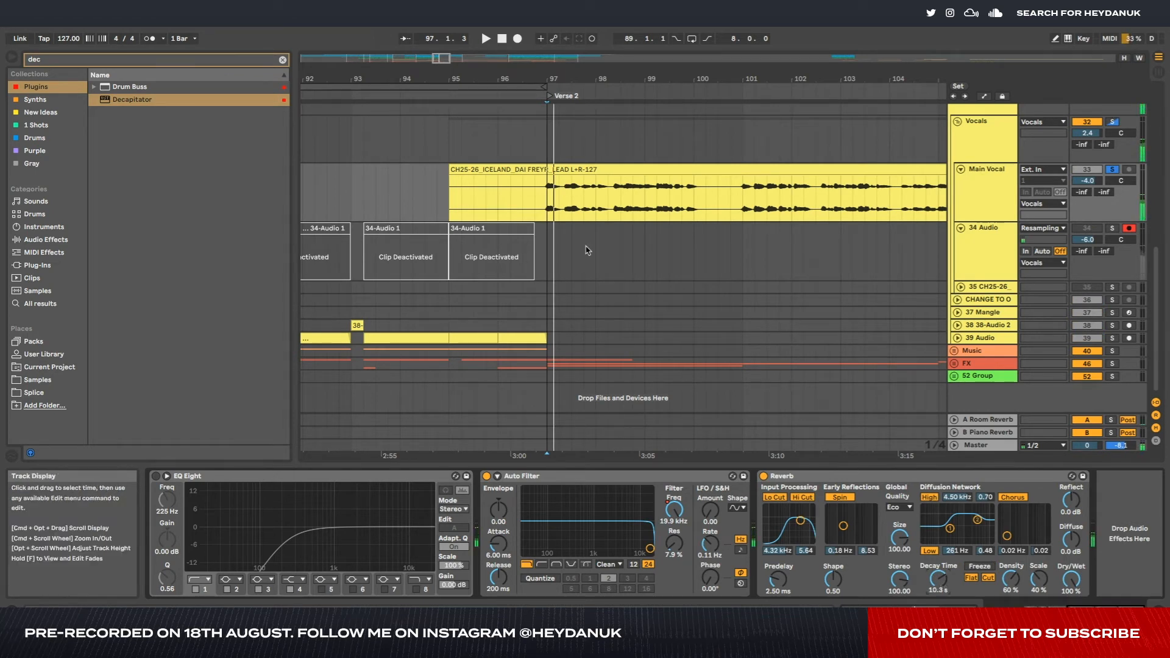
- Deactivate the Main Vocal passage after the opening of Verse 2, from 97.2.3 to about 100.4
{"action": "scroll", "coordinate": [561, 206], "scroll_direction": "up", "scroll_amount": 3}
{"action": "left_click_drag", "start_coordinate": [569, 206], "coordinate": [851, 206]}
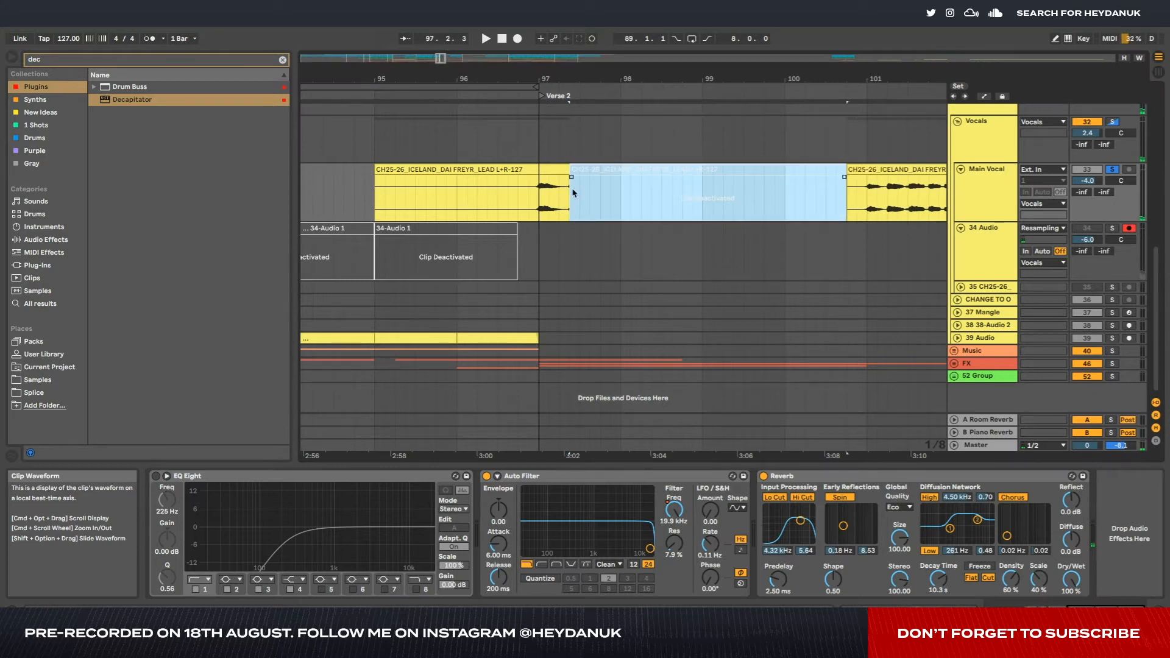
{"action": "key", "text": "0"}
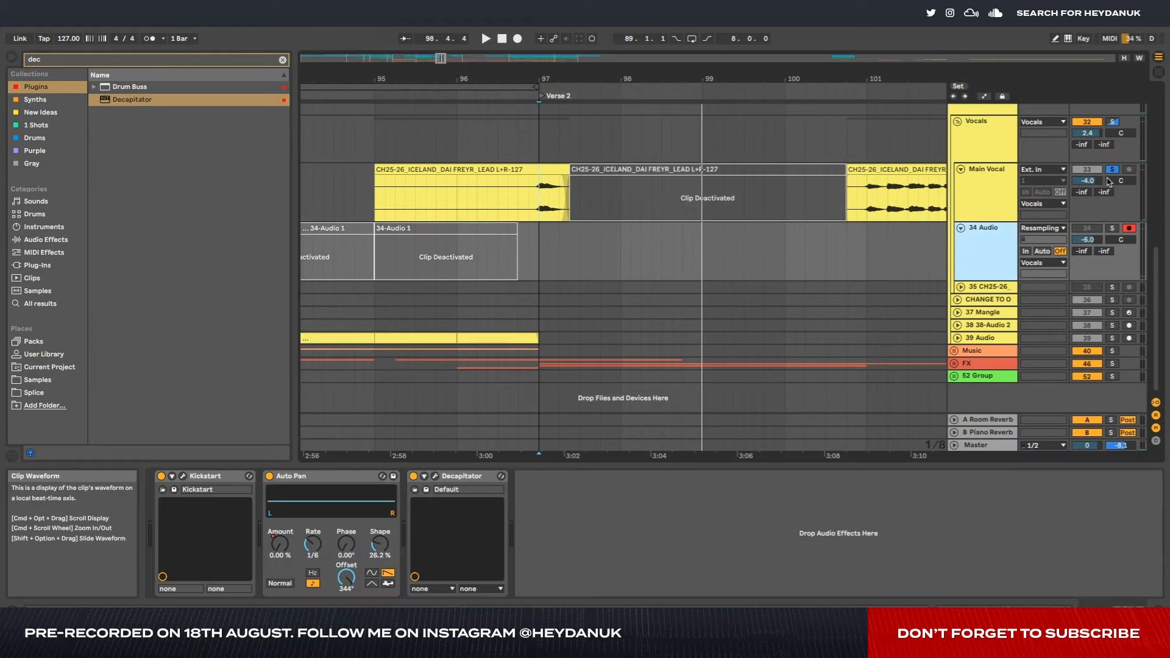
- Record the soloed Main Vocal's reverb tail onto the 34 Audio track from the start of Verse 2, and trim the recording at bar 101
{"action": "left_click", "coordinate": [1043, 227]}
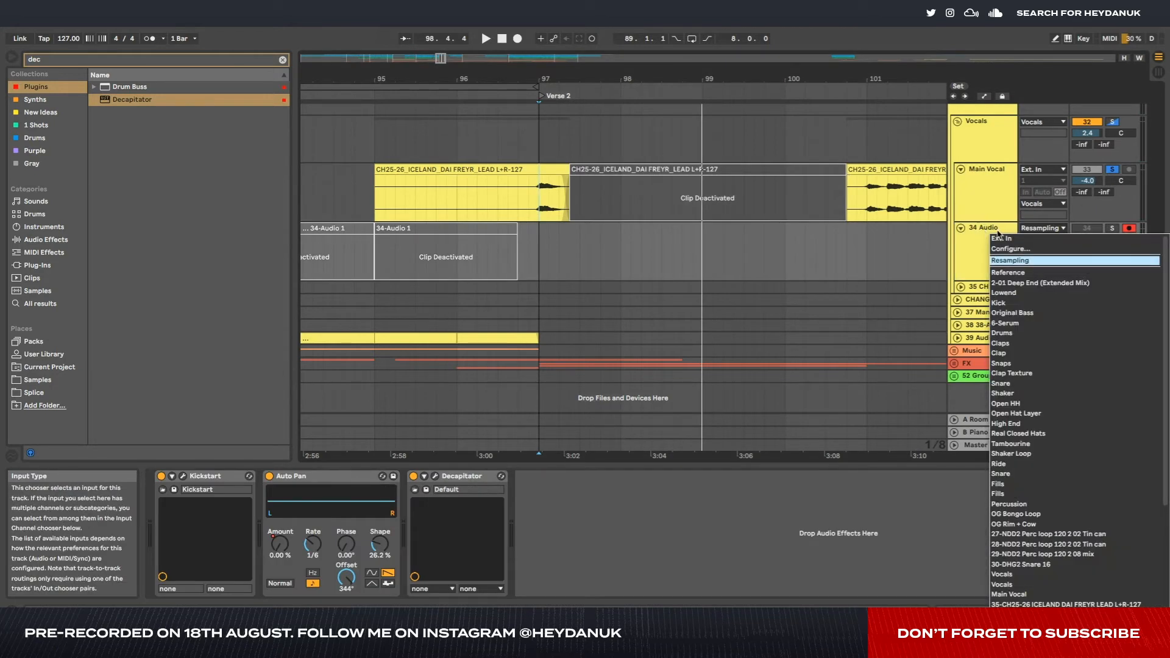
{"action": "left_click", "coordinate": [973, 256]}
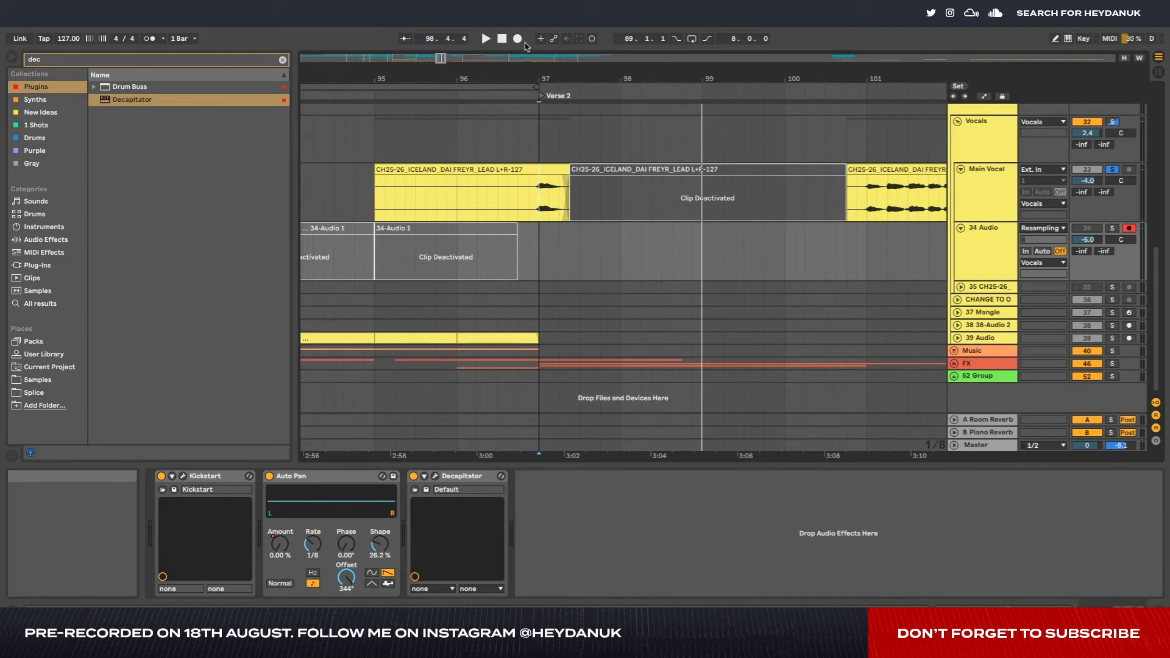
{"action": "key", "text": "F9"}
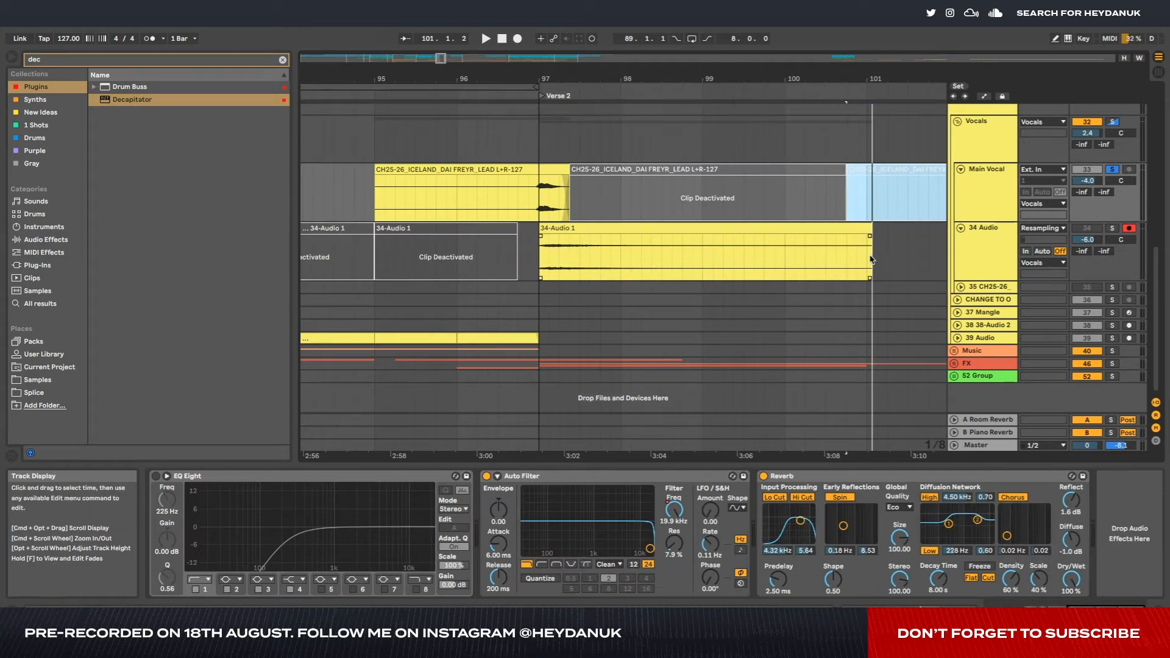
{"action": "left_click_drag", "start_coordinate": [867, 255], "coordinate": [886, 261]}
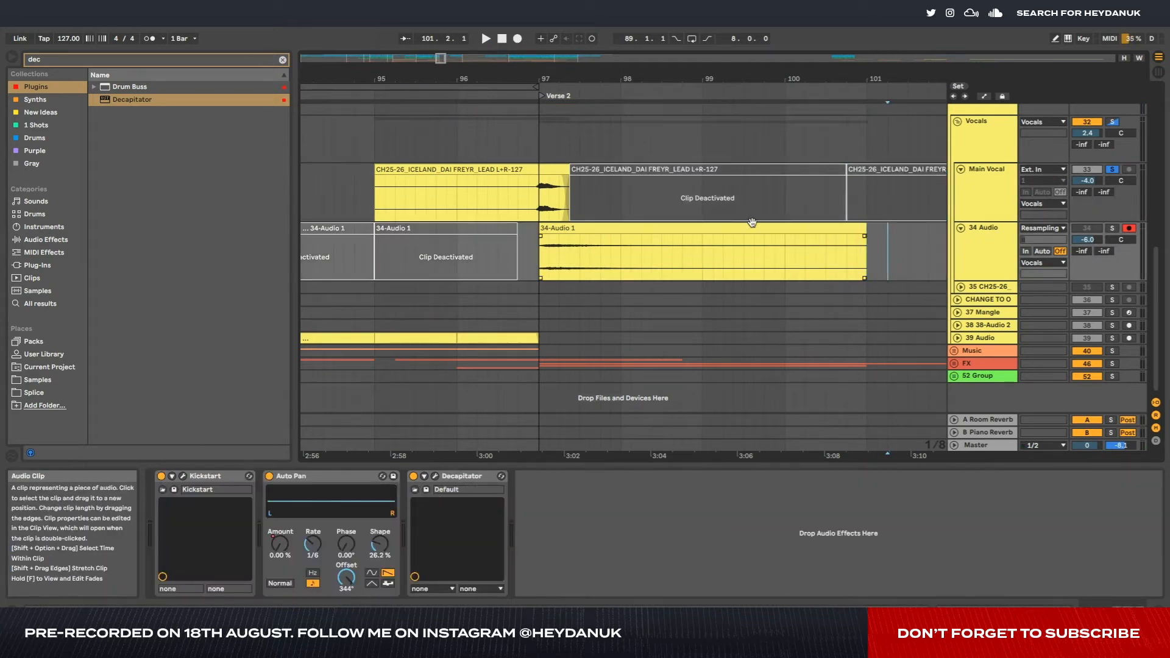
- Move the new recording to bars 93–97, directly before Verse 2, and reverse it, with the 34 Audio track disarmed and at 0 dB
{"action": "left_click", "coordinate": [749, 229]}
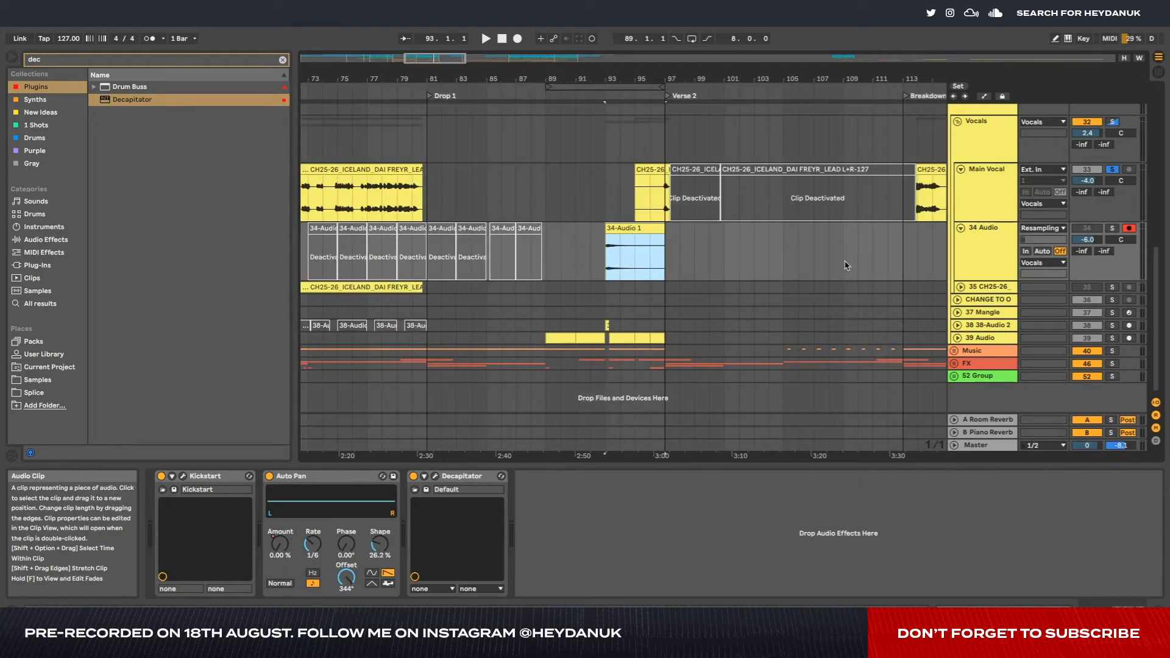
{"action": "left_click", "coordinate": [1129, 229]}
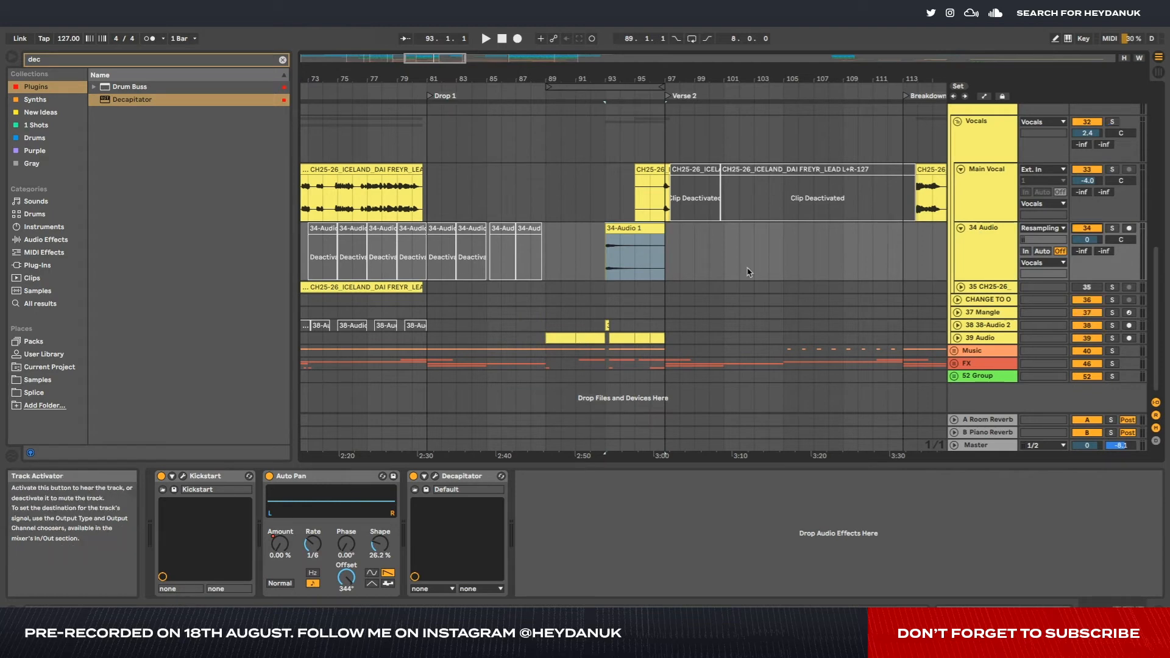
{"action": "double_click", "coordinate": [634, 256]}
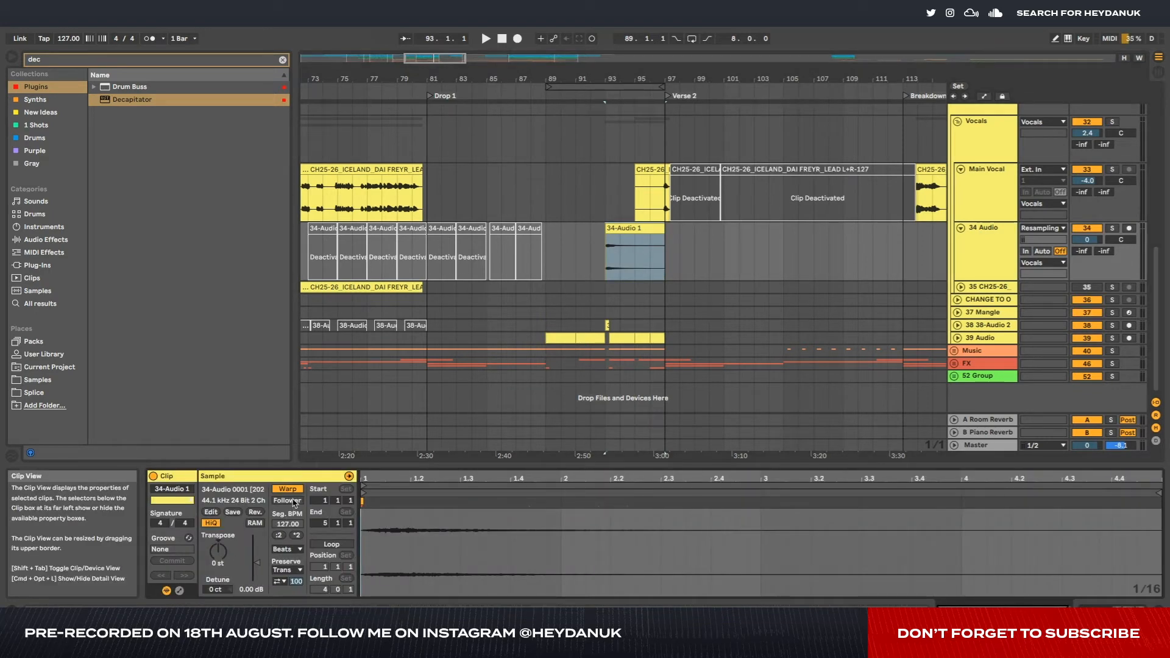
{"action": "left_click", "coordinate": [255, 513]}
- Play the reversed reverb clip, trim its end slightly and shift it so it still finishes at the start of Verse 2
{"action": "left_click", "coordinate": [641, 249]}
{"action": "key", "text": "space"}
{"action": "scroll", "coordinate": [627, 251], "scroll_direction": "up", "scroll_amount": 2}
{"action": "scroll", "coordinate": [626, 251], "scroll_direction": "up", "scroll_amount": 3}
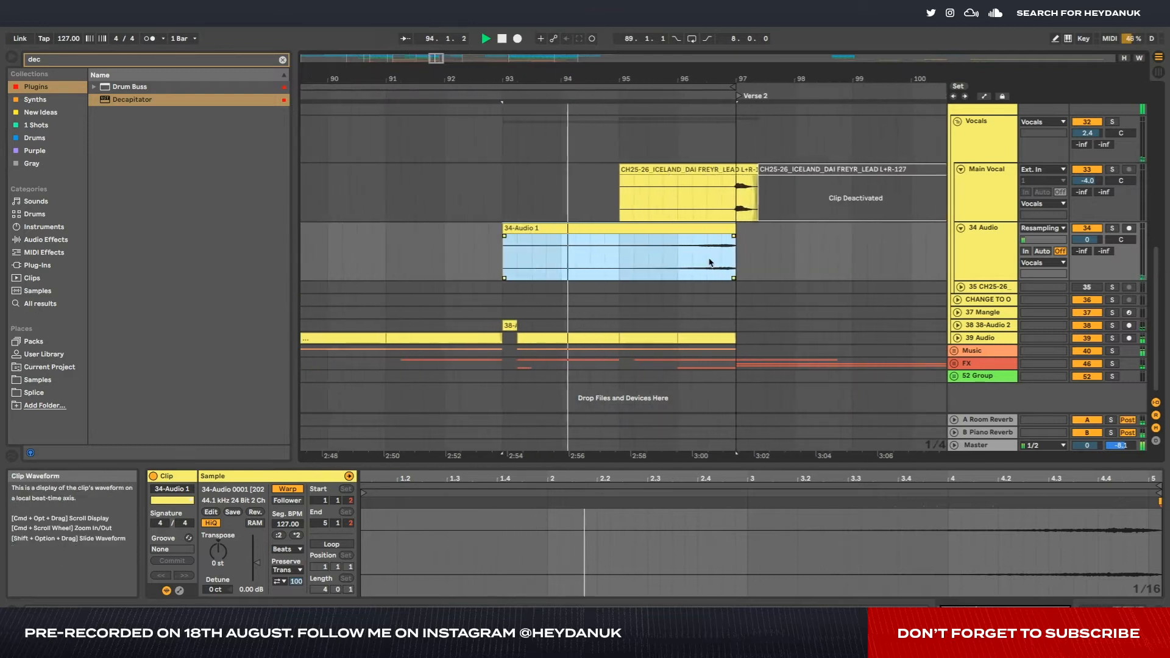
{"action": "mouse_move", "coordinate": [728, 229]}
{"action": "left_mouse_down"}
{"action": "mouse_move", "coordinate": [745, 229]}
{"action": "mouse_move", "coordinate": [735, 230]}
{"action": "left_mouse_up"}
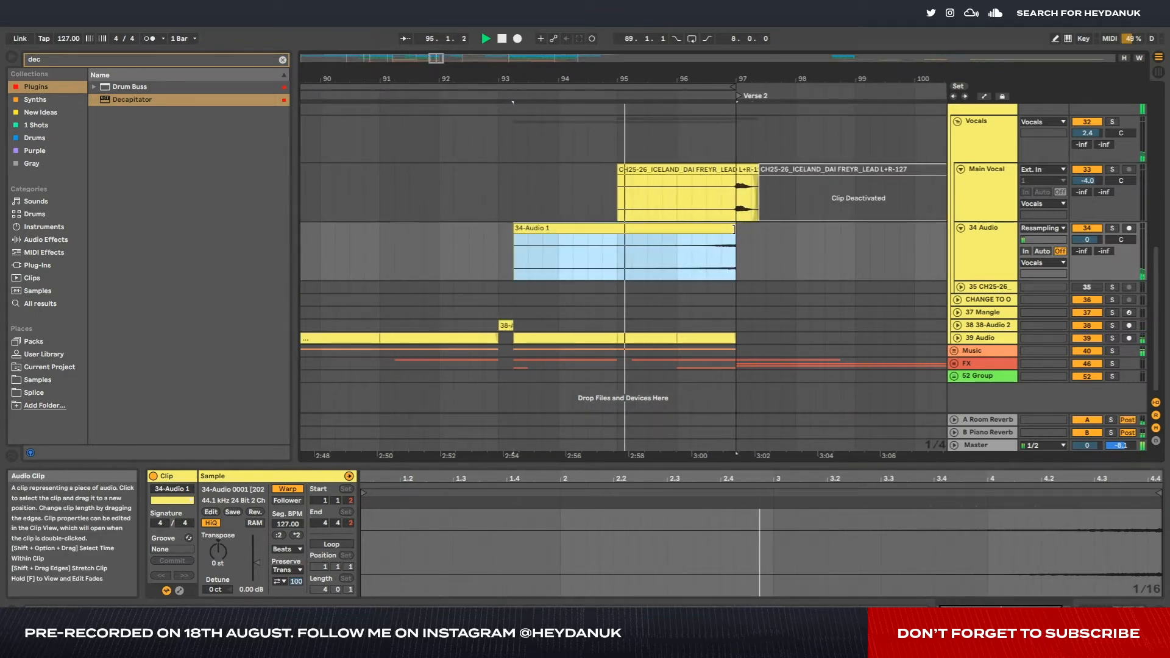
{"action": "scroll", "coordinate": [804, 230], "scroll_direction": "up", "scroll_amount": 3}
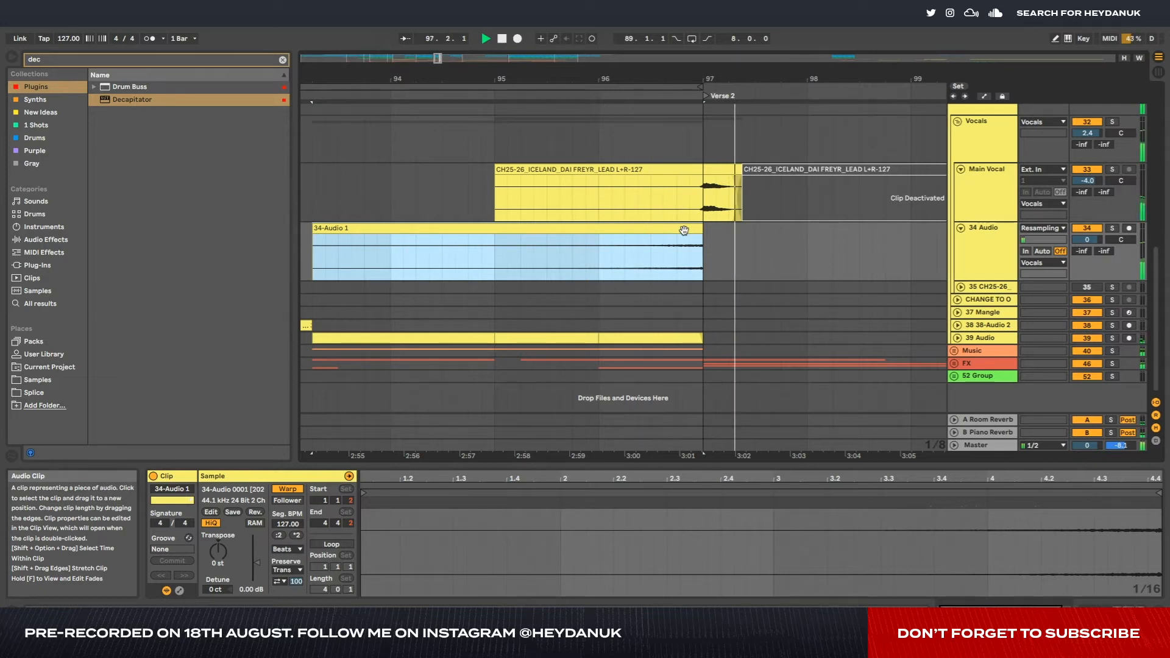
{"action": "scroll", "coordinate": [716, 243], "scroll_direction": "down", "scroll_amount": 4}
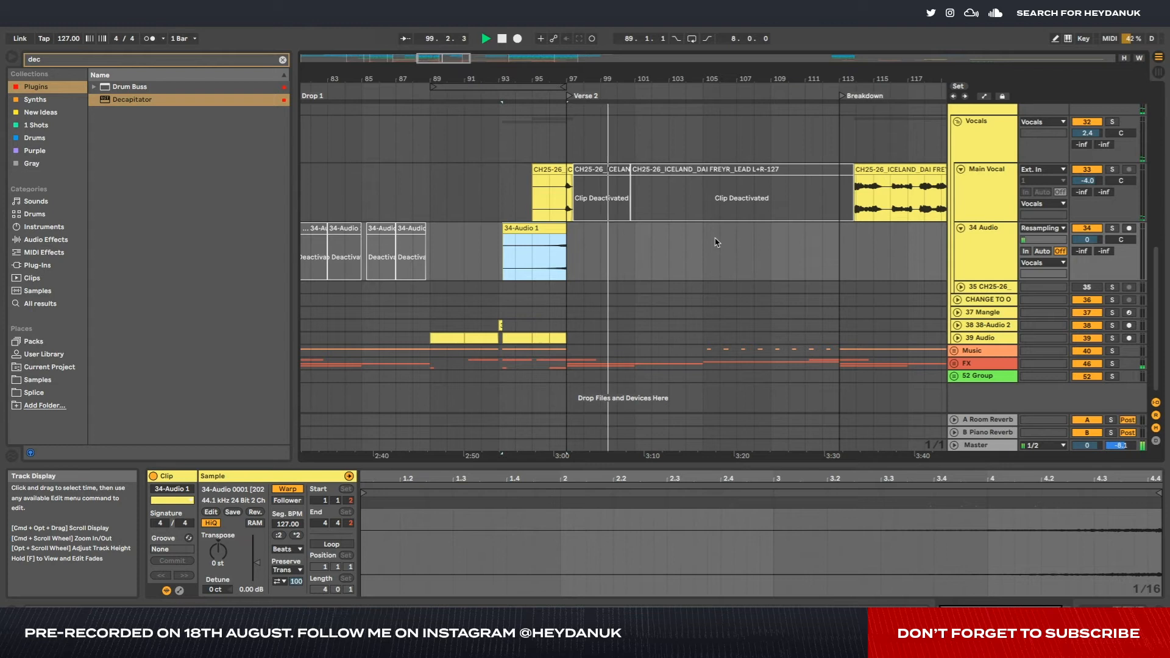
{"action": "key", "text": "space"}
{"action": "left_click", "coordinate": [548, 169]}
{"action": "left_click", "coordinate": [583, 166], "text": "shift"}
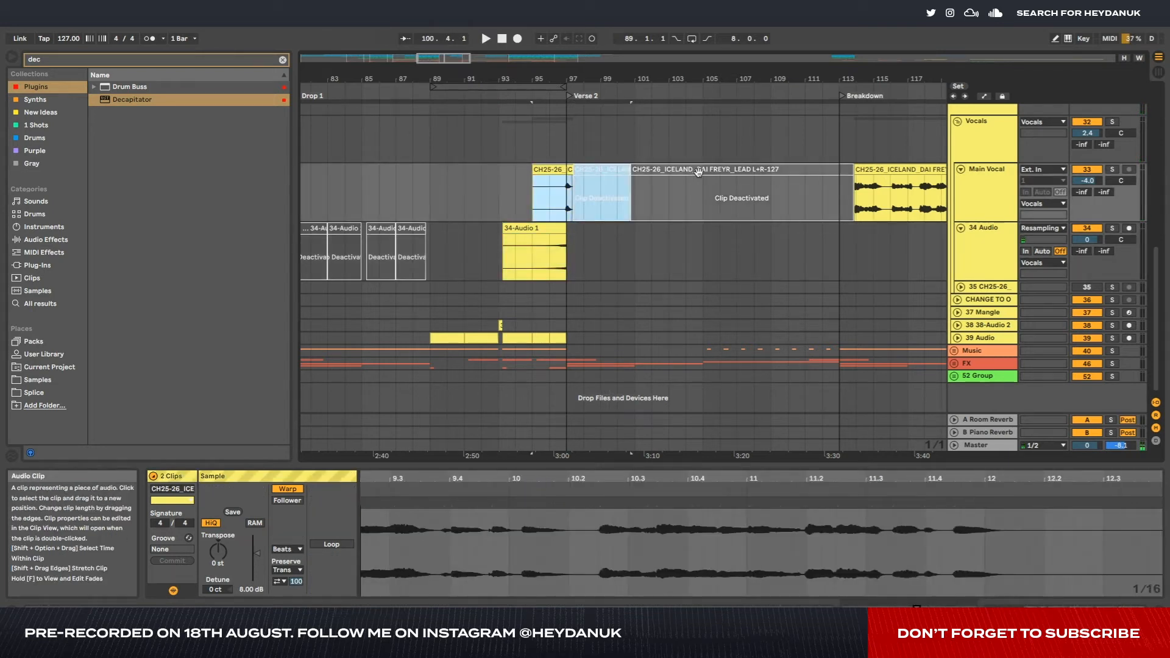
{"action": "left_click", "coordinate": [698, 172], "text": "shift"}
{"action": "left_click", "coordinate": [698, 230]}
{"action": "left_click_drag", "start_coordinate": [571, 168], "coordinate": [764, 167]}
{"action": "key", "text": "super+z"}
{"action": "left_click", "coordinate": [611, 173]}
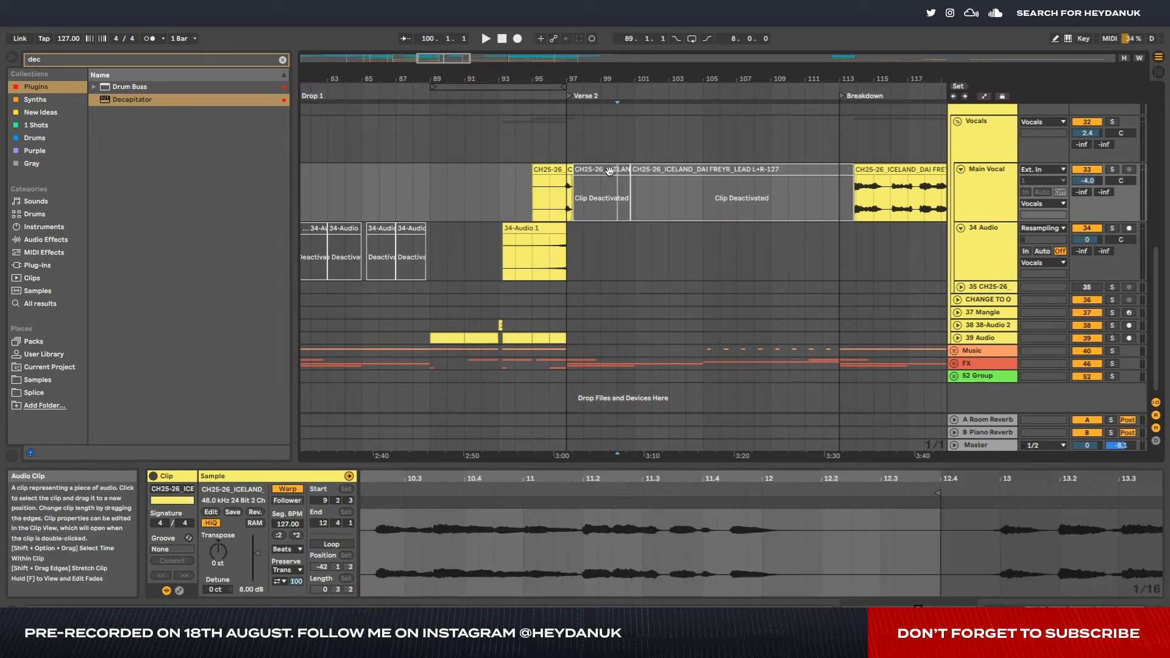
{"action": "left_click", "coordinate": [609, 170]}
- Play the transition into Verse 2, restore the continuous Main Vocal clip and shorten the start of the reversed reverb clip to bar 94
{"action": "left_click", "coordinate": [550, 269]}
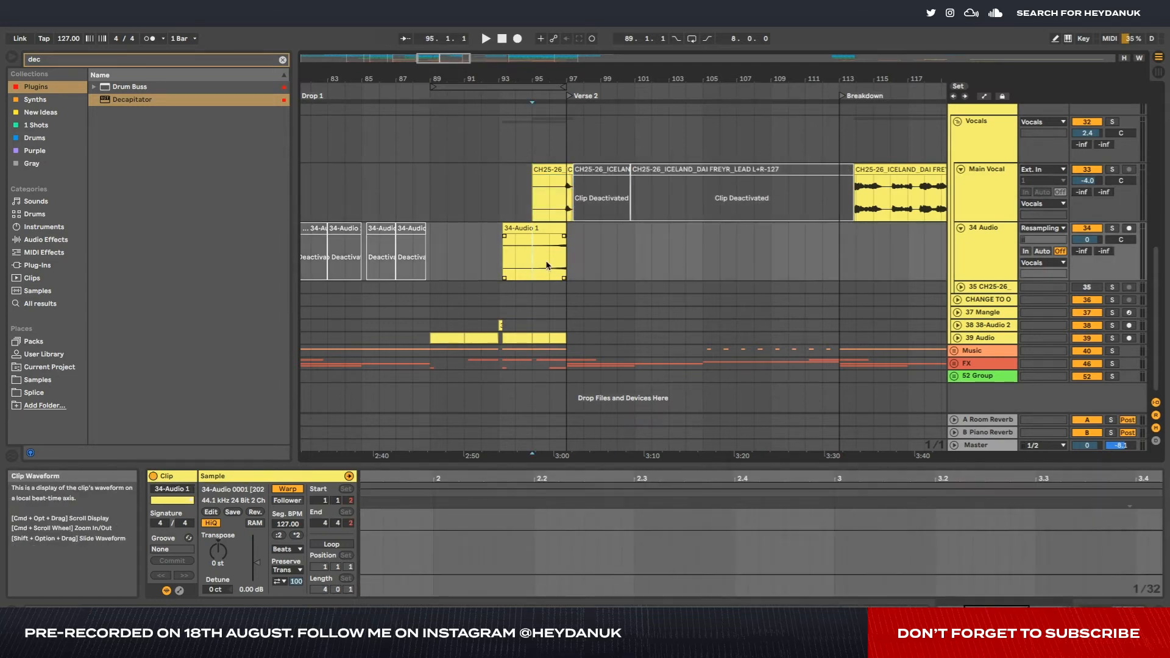
{"action": "key", "text": "space"}
{"action": "left_click", "coordinate": [997, 257]}
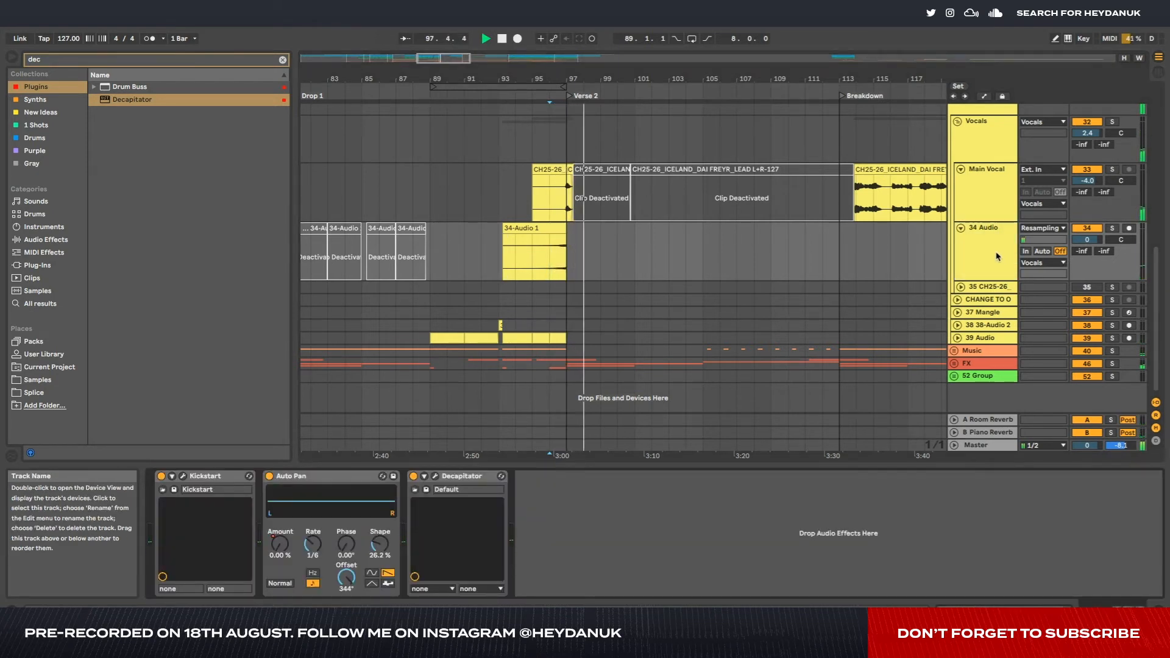
{"action": "left_click", "coordinate": [990, 201]}
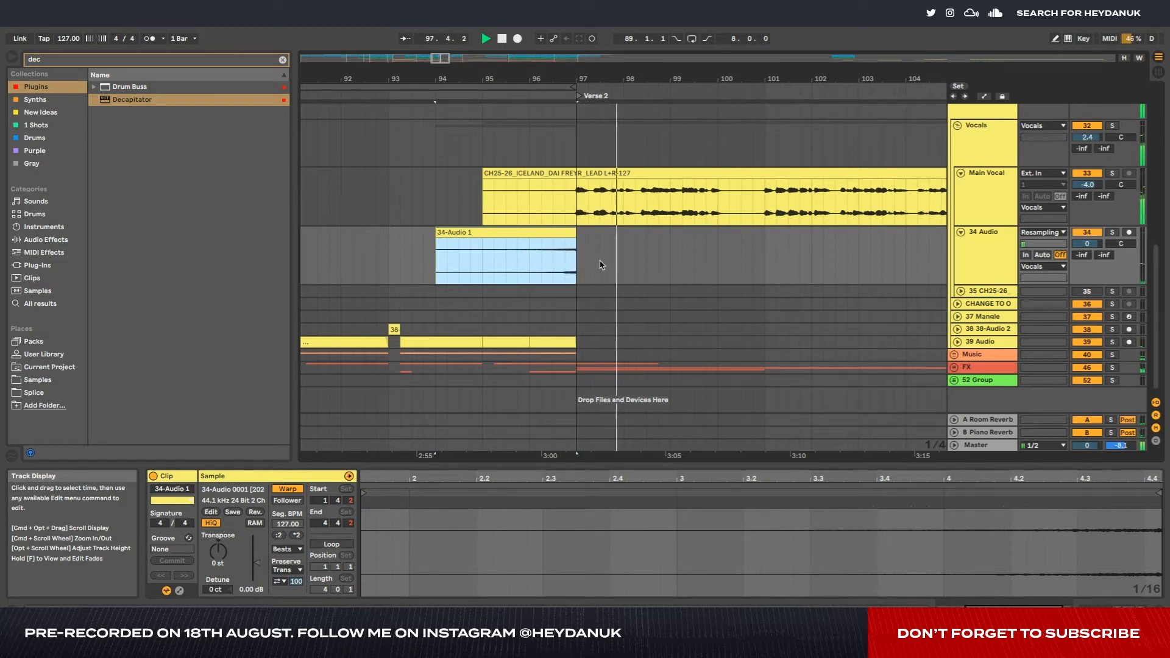
{"action": "left_click", "coordinate": [588, 262]}
{"action": "key", "text": "space"}
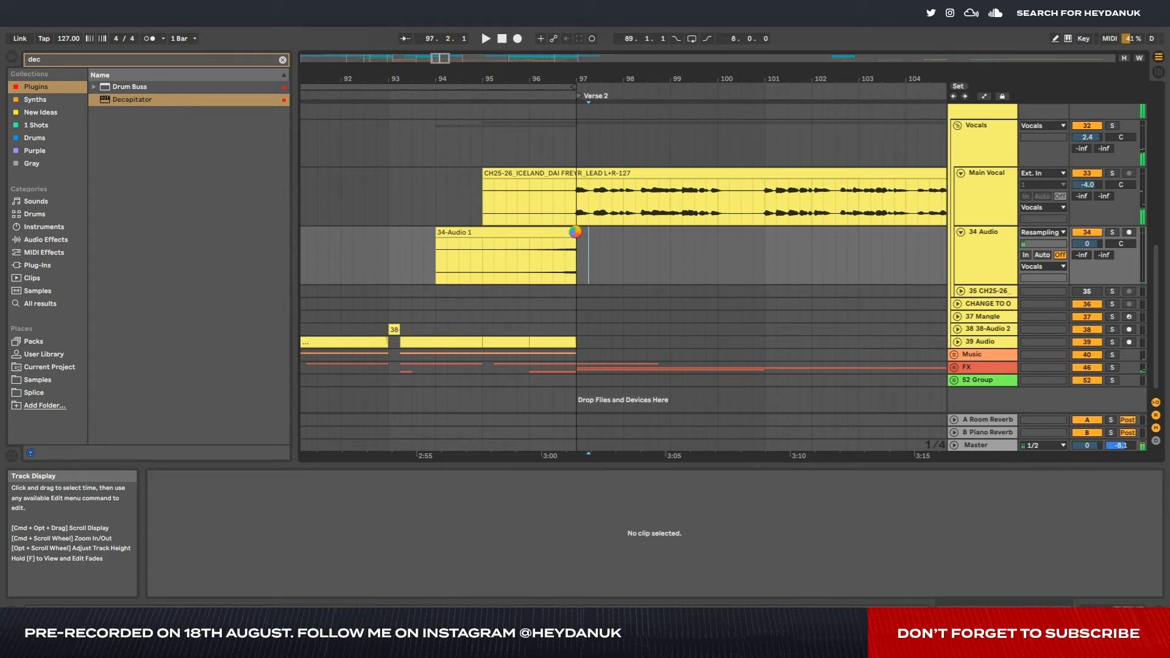
- Extend the reversed reverb clip to 97.2, just past the start of Verse 2, and play it with the Vocals group soloed
{"action": "scroll", "coordinate": [576, 232], "scroll_direction": "up", "scroll_amount": 3}
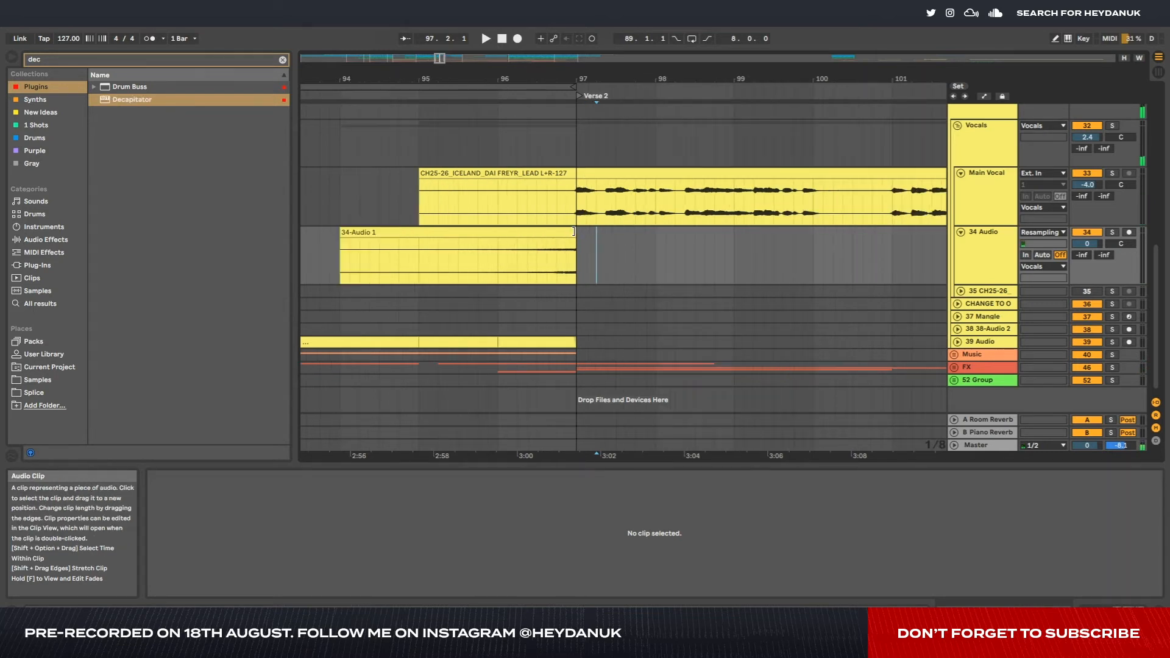
{"action": "left_click_drag", "start_coordinate": [573, 231], "coordinate": [591, 231]}
{"action": "left_click", "coordinate": [668, 231]}
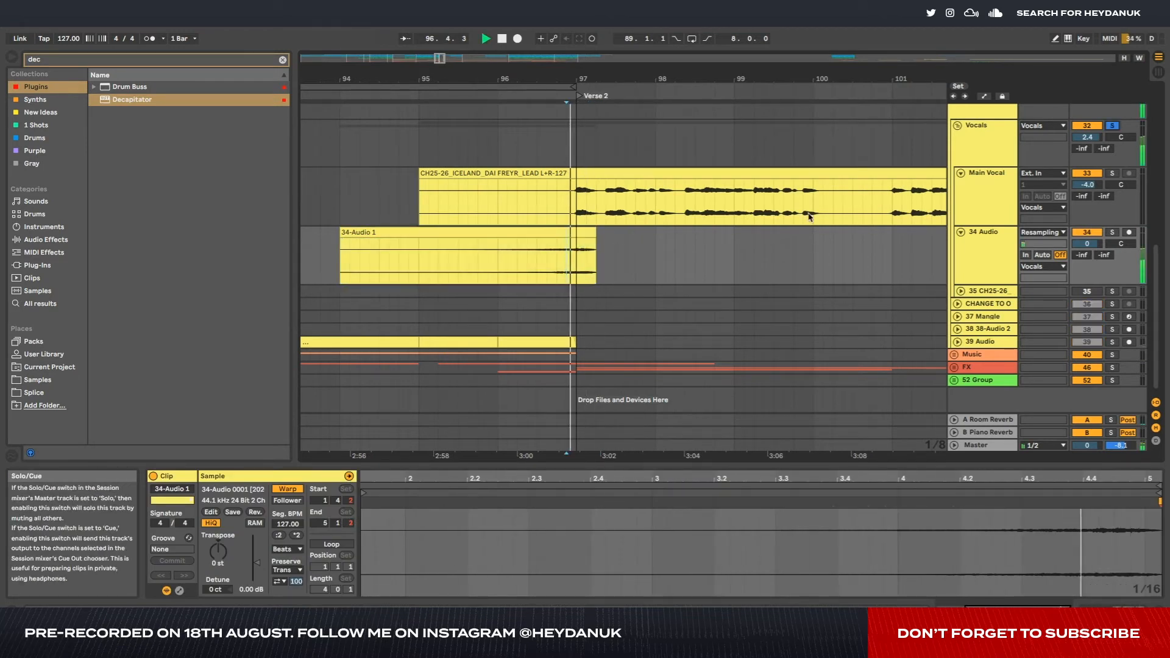
{"action": "key", "text": "space"}
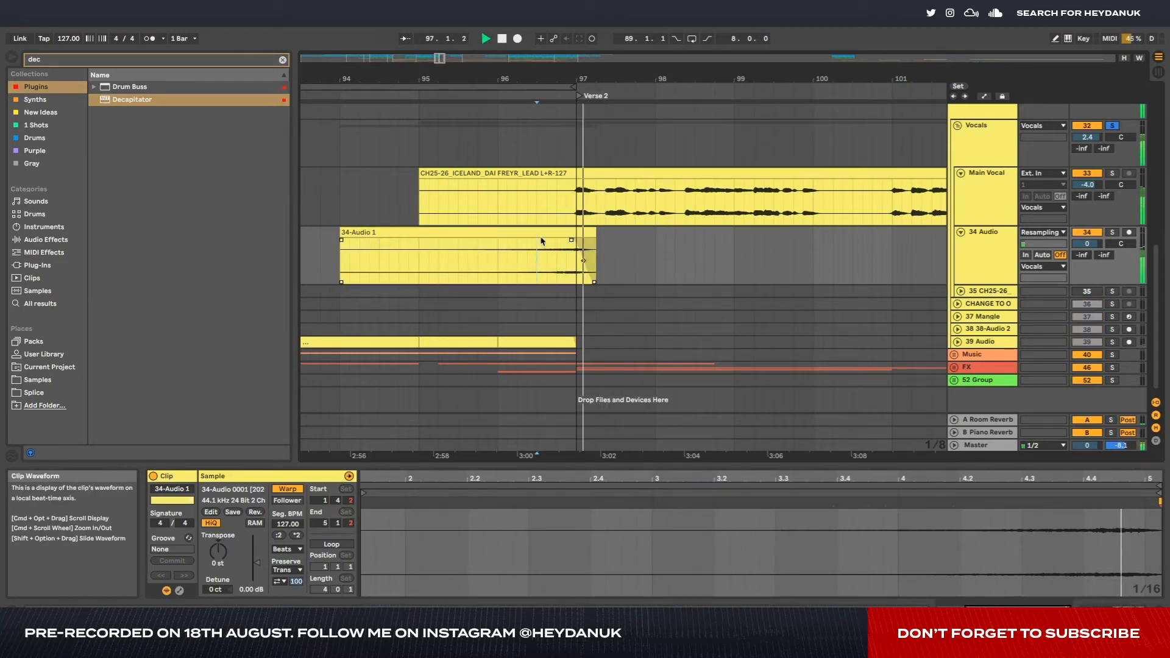
- Shape a fade-out over the end of the reversed reverb clip across the start of Verse 2 and audition it
{"action": "mouse_move", "coordinate": [593, 240]}
{"action": "left_mouse_down"}
{"action": "mouse_move", "coordinate": [577, 234]}
{"action": "mouse_move", "coordinate": [574, 250]}
{"action": "left_mouse_up"}
{"action": "key", "text": "plus"}
{"action": "key", "text": "plus"}
{"action": "key", "text": "plus"}
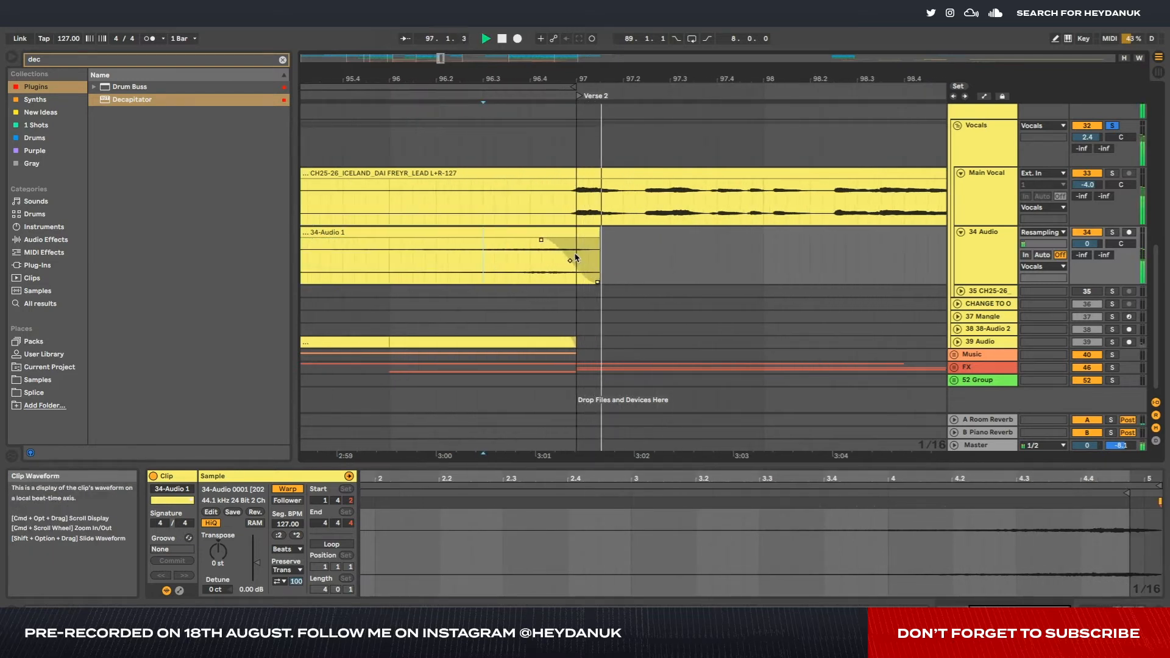
{"action": "left_click_drag", "start_coordinate": [497, 254], "coordinate": [506, 253]}
{"action": "key", "text": "space"}
{"action": "key", "text": "space"}
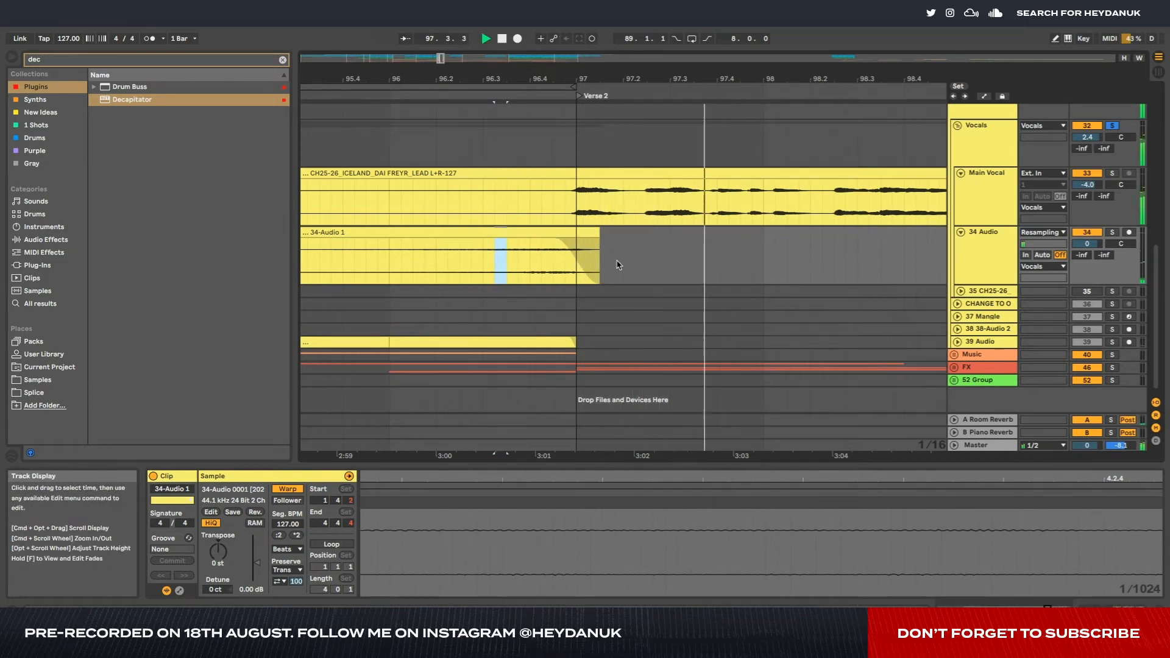
- Remove the Auto Pan's Amount automation on 34 Audio, leaving Amount at 100 %, and set the Rate to 90.0 Hz
{"action": "key", "text": "minus"}
{"action": "key", "text": "minus"}
{"action": "key", "text": "minus"}
{"action": "key", "text": "shift+Tab"}
{"action": "key", "text": "space"}
{"action": "right_click", "coordinate": [282, 544]}
{"action": "left_click", "coordinate": [311, 554]}
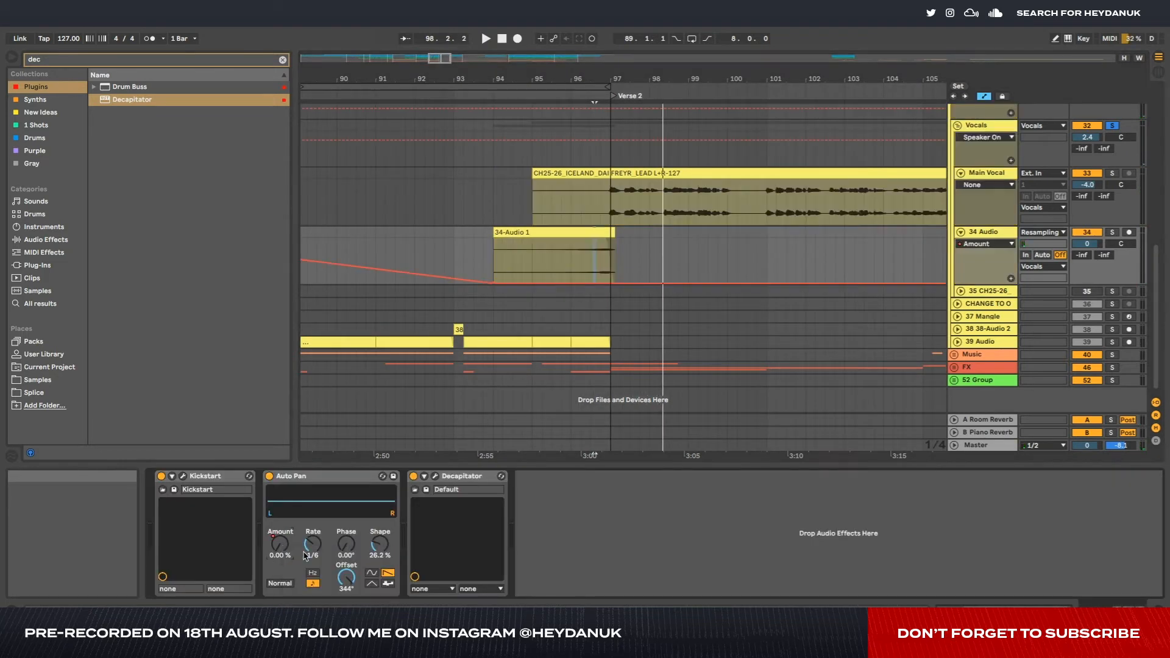
{"action": "scroll", "coordinate": [378, 353], "scroll_direction": "left", "scroll_amount": 5}
{"action": "left_click_drag", "start_coordinate": [313, 544], "coordinate": [313, 454]}
- Set the Auto Pan's Shape to 0.00 % and compare triangle and sine LFO waveforms during playback, settling on sine
{"action": "key", "text": "space"}
{"action": "key", "text": "space"}
{"action": "left_click_drag", "start_coordinate": [346, 544], "coordinate": [380, 585]}
{"action": "left_click", "coordinate": [373, 573]}
{"action": "key", "text": "space"}
{"action": "left_click", "coordinate": [372, 583]}
{"action": "key", "text": "space"}
{"action": "key", "text": "space"}
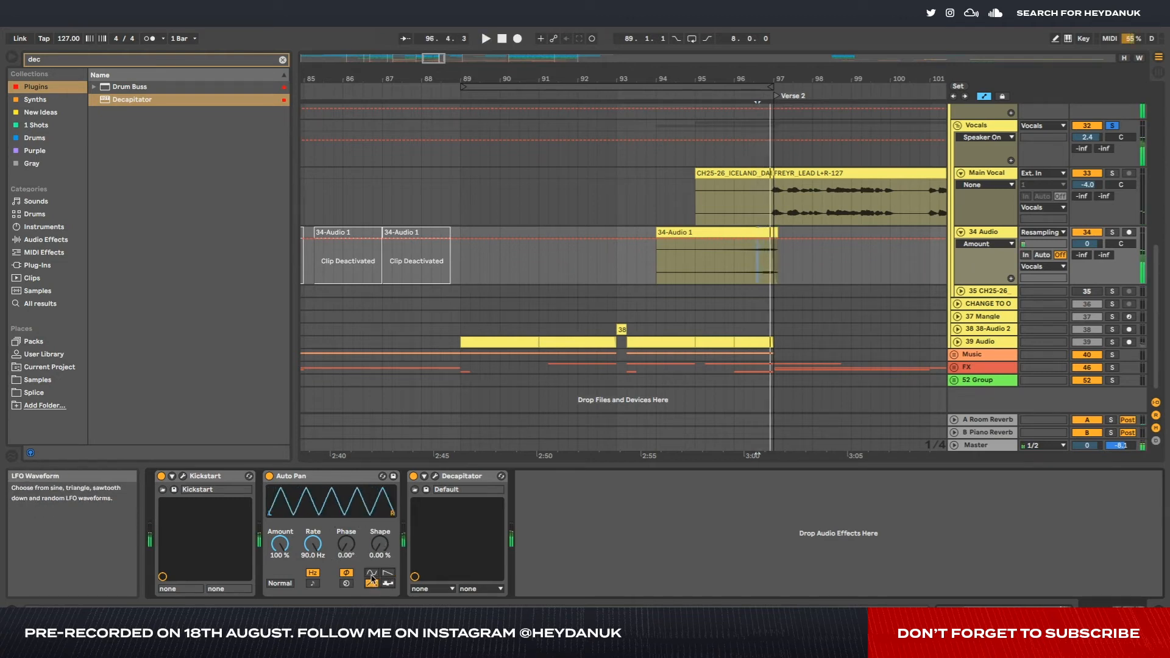
{"action": "left_click", "coordinate": [373, 573]}
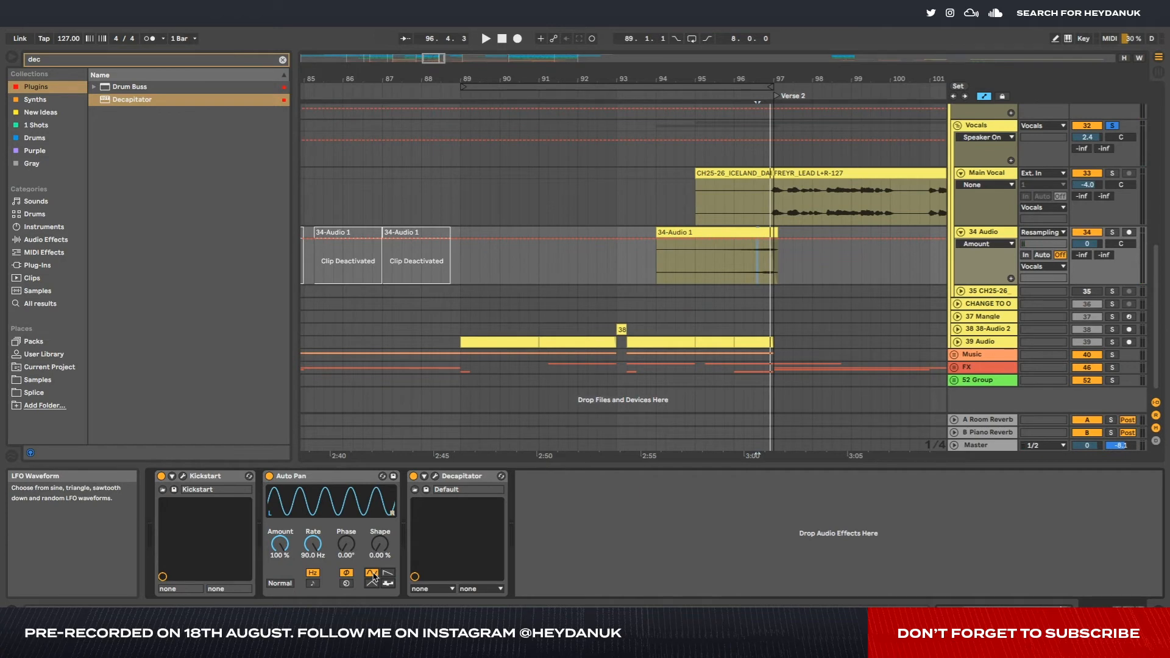
- Automate the Auto Pan's Rate on 34 Audio with a curve falling from about bar 95 to 0.05 Hz at Verse 2, and play it
{"action": "right_click", "coordinate": [314, 546]}
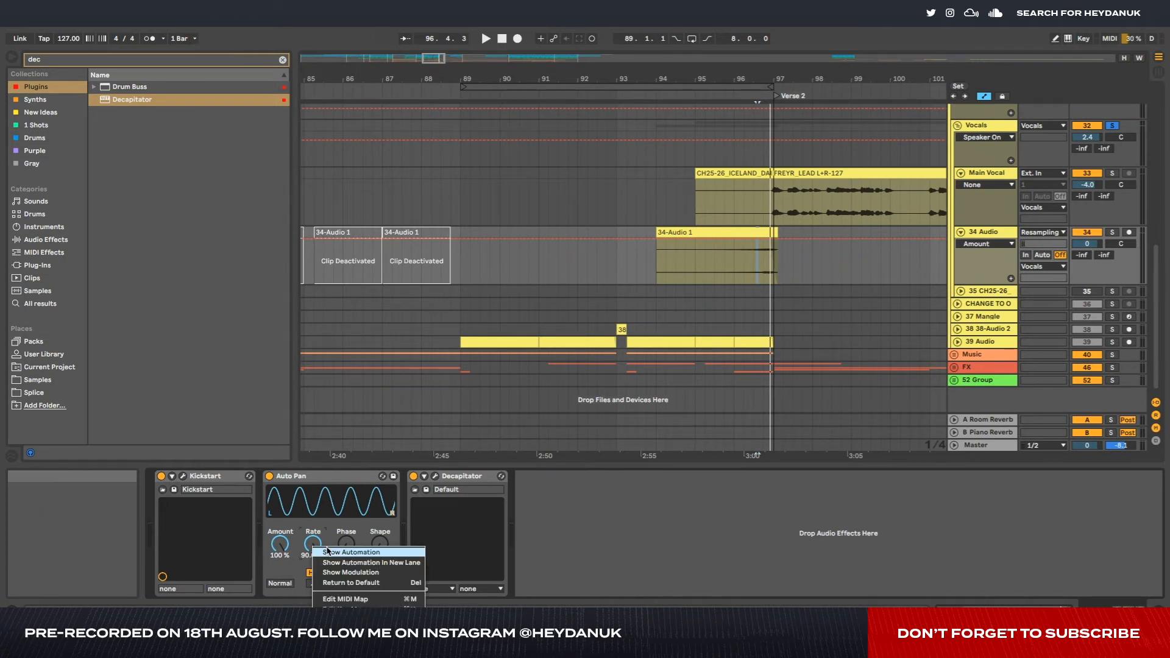
{"action": "left_click", "coordinate": [327, 551]}
{"action": "left_click_drag", "start_coordinate": [772, 241], "coordinate": [774, 283]}
{"action": "left_click", "coordinate": [710, 265]}
{"action": "key", "text": "space"}
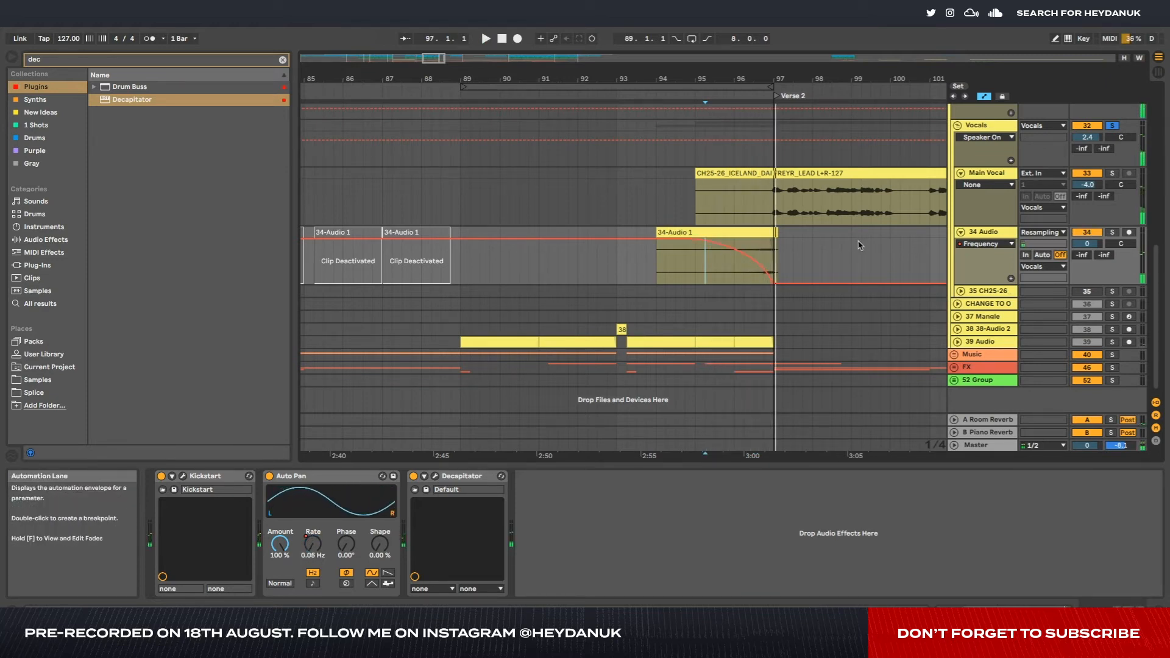
- Raise the end of the Auto Pan Rate curve at Verse 2 to 1.79 Hz and play the transition again
{"action": "left_click", "coordinate": [1112, 232]}
{"action": "left_click", "coordinate": [1112, 232]}
{"action": "key", "text": "space"}
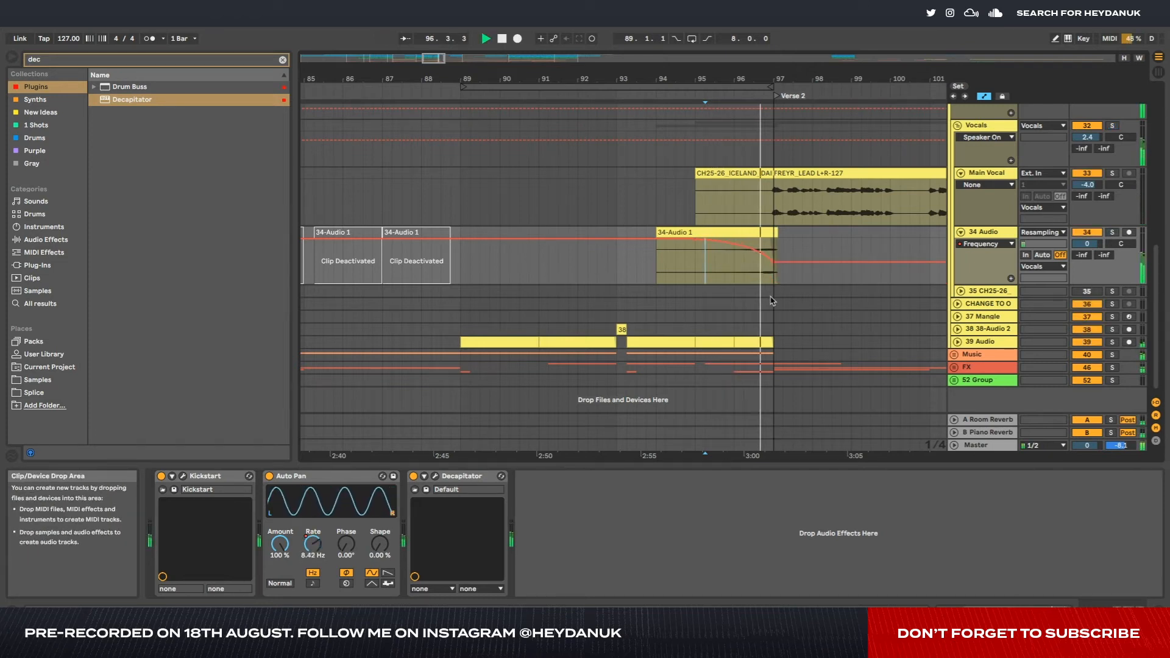
{"action": "scroll", "coordinate": [773, 271], "scroll_direction": "down", "scroll_amount": 3}
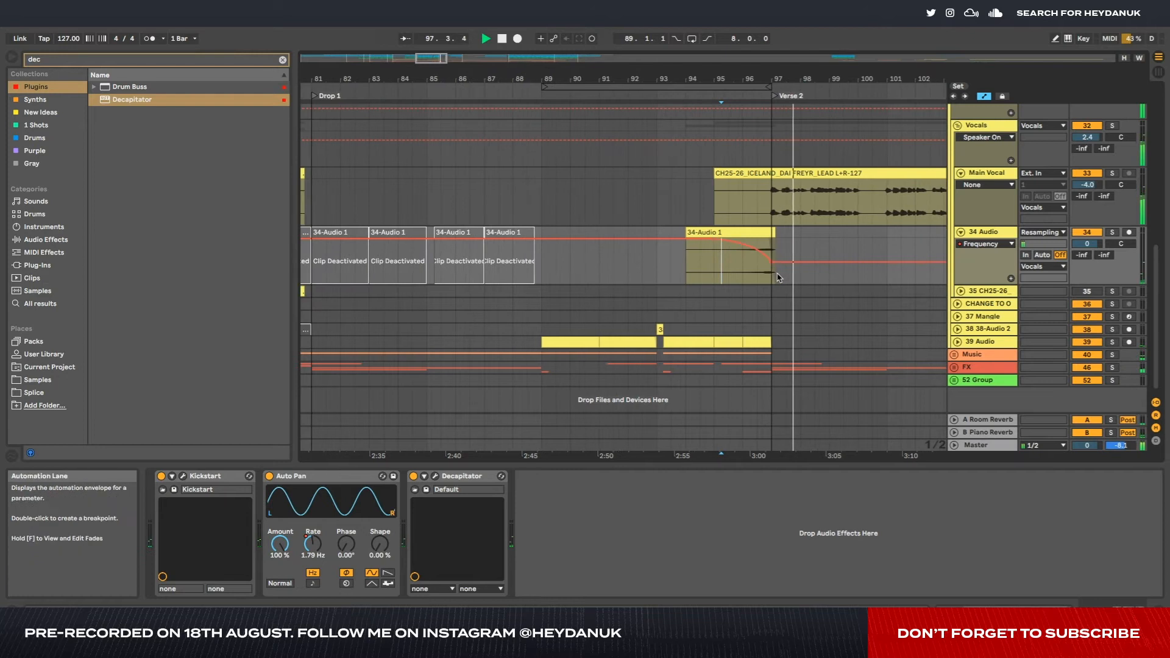
- Leave automation view and unfold the Music group's Piano tracks around Drop 2 during playback
{"action": "key", "text": "a"}
{"action": "scroll", "coordinate": [778, 268], "scroll_direction": "down", "scroll_amount": 4}
{"action": "scroll", "coordinate": [730, 236], "scroll_direction": "right", "scroll_amount": 3}
{"action": "scroll", "coordinate": [731, 236], "scroll_direction": "right", "scroll_amount": 5}
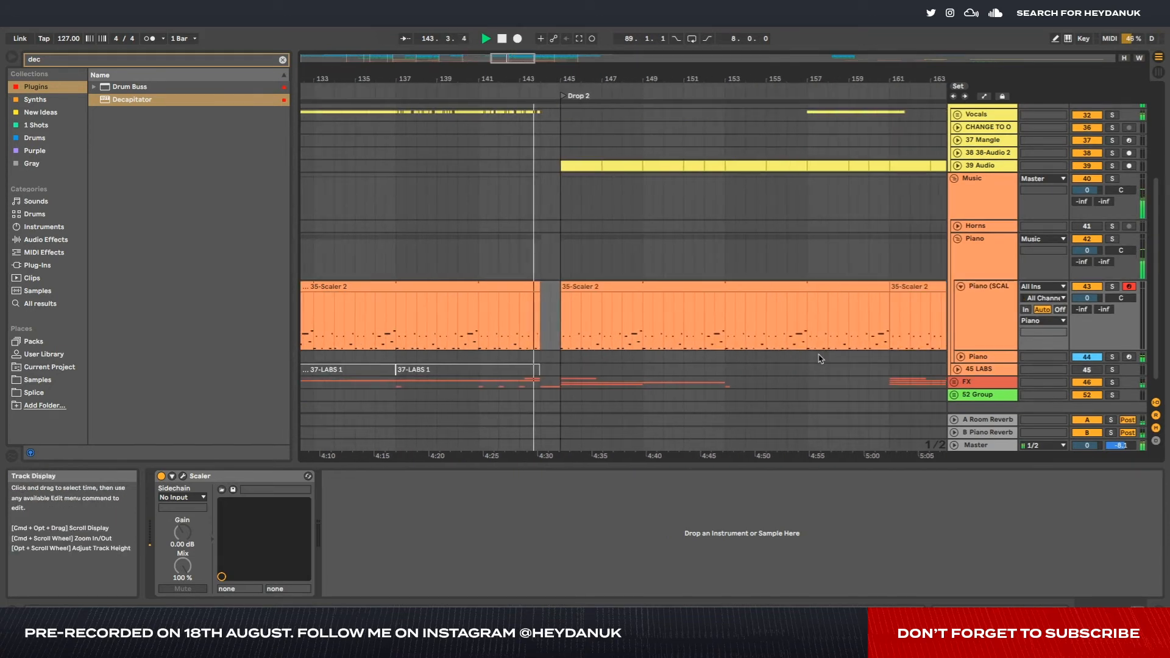
{"action": "scroll", "coordinate": [820, 359], "scroll_direction": "up", "scroll_amount": 1}
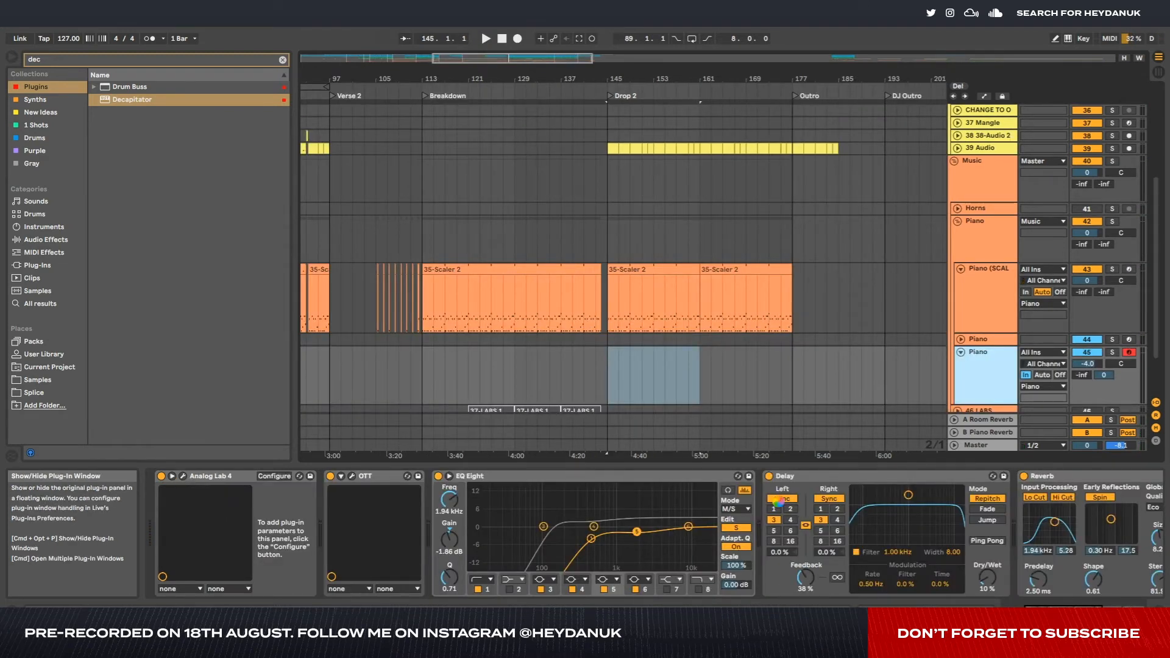
- Open the Analog Lab 4 instrument on the duplicated Piano track and filter its presets to Pianos
{"action": "left_click", "coordinate": [182, 476]}
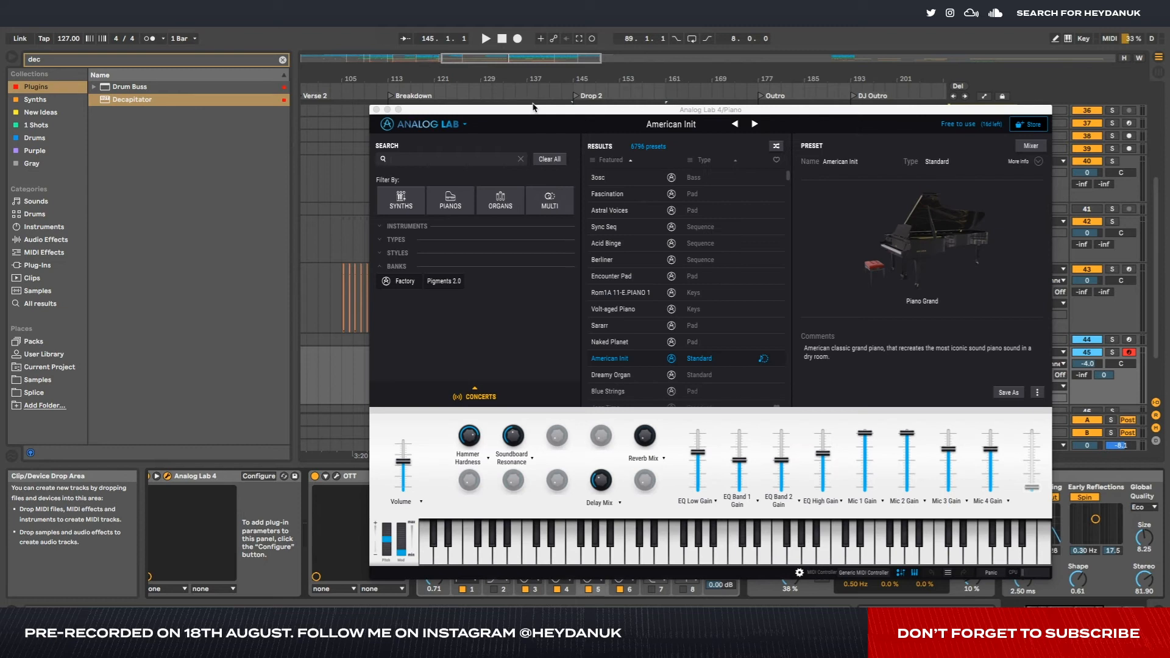
{"action": "left_click_drag", "start_coordinate": [533, 107], "coordinate": [364, 79]}
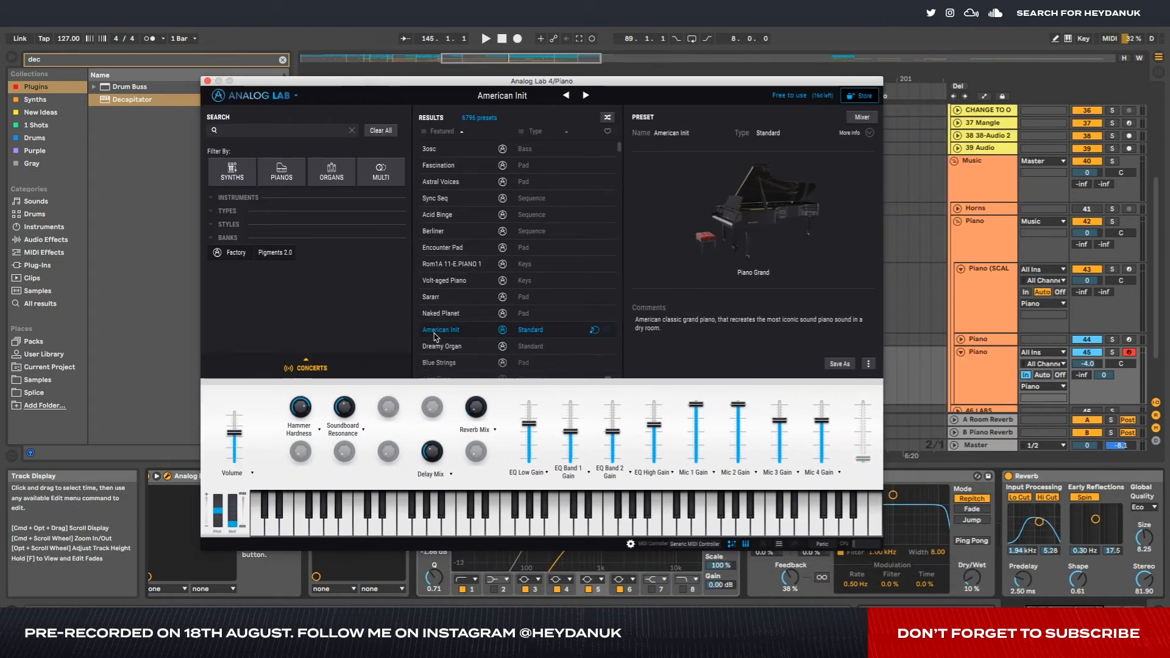
{"action": "left_click", "coordinate": [183, 477]}
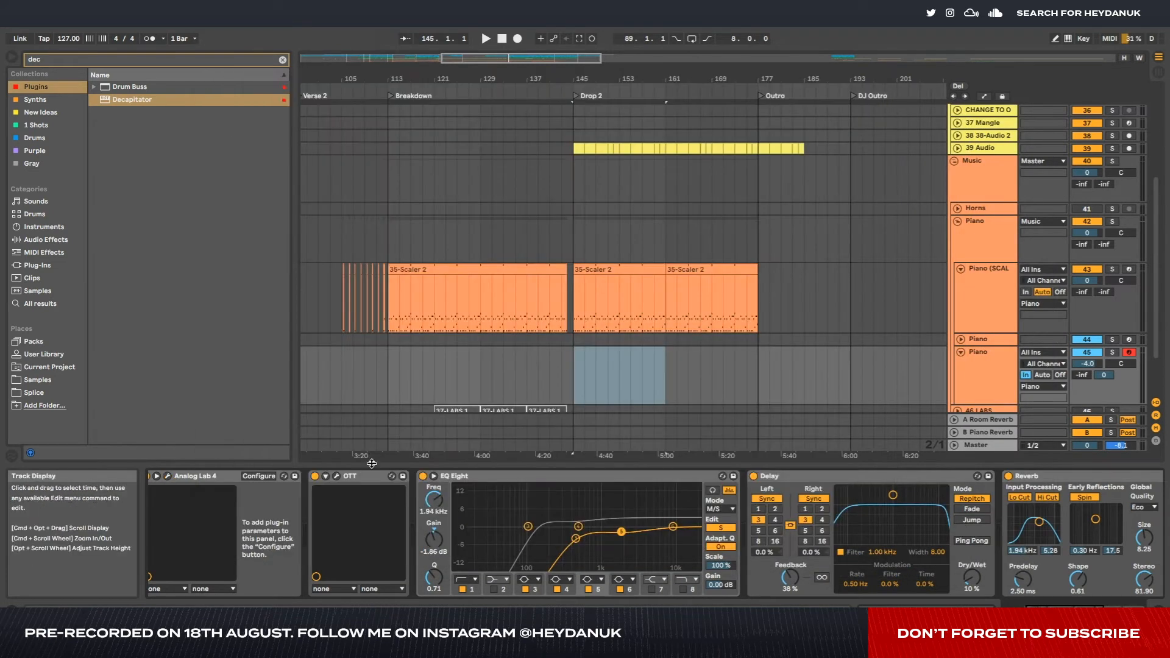
{"action": "left_click", "coordinate": [185, 478]}
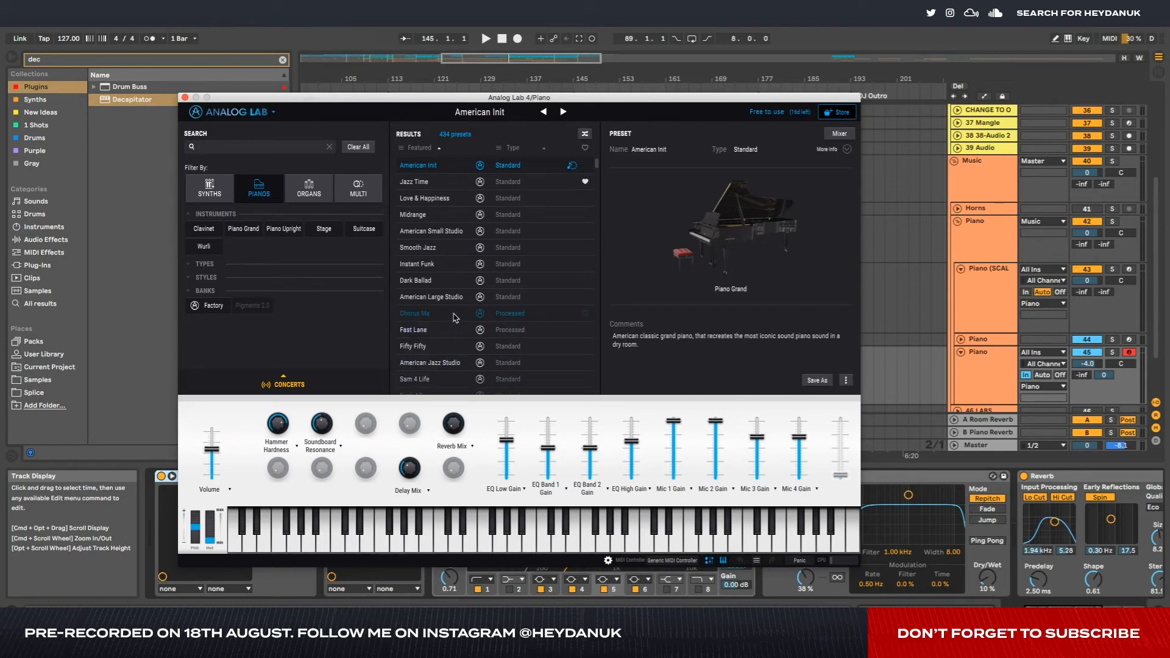
- Close Analog Lab 4, solo Piano (SCALER) and the first Piano track, and play Drop 2 with the Piano's effects bypassed
{"action": "left_click", "coordinate": [185, 98]}
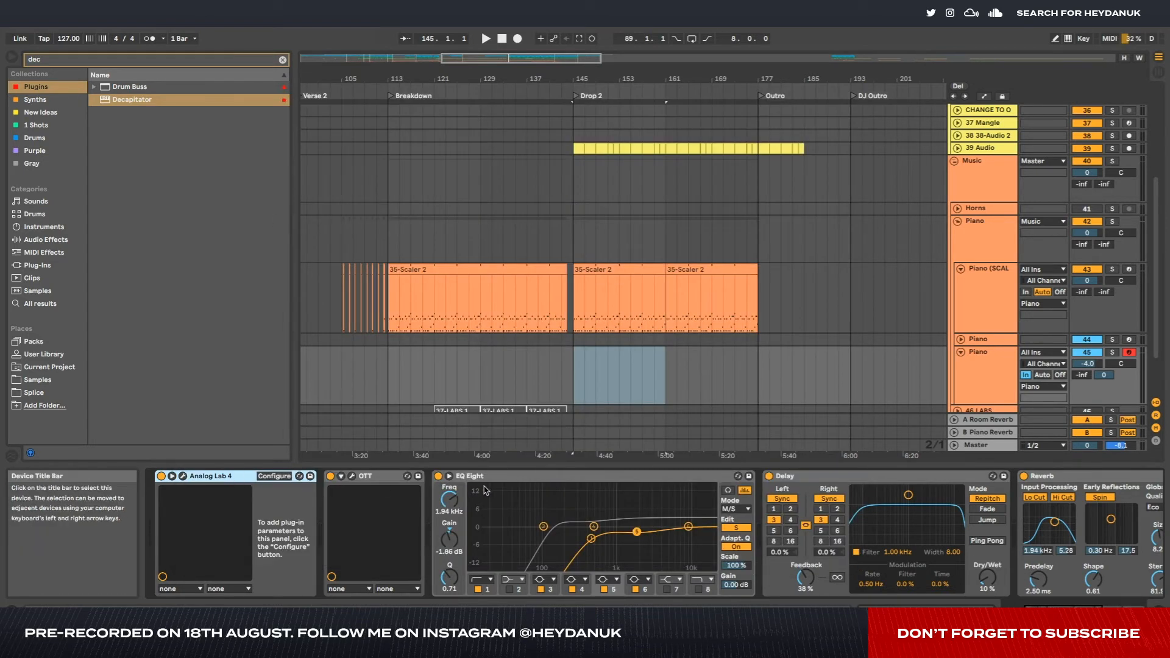
{"action": "left_click", "coordinate": [383, 476]}
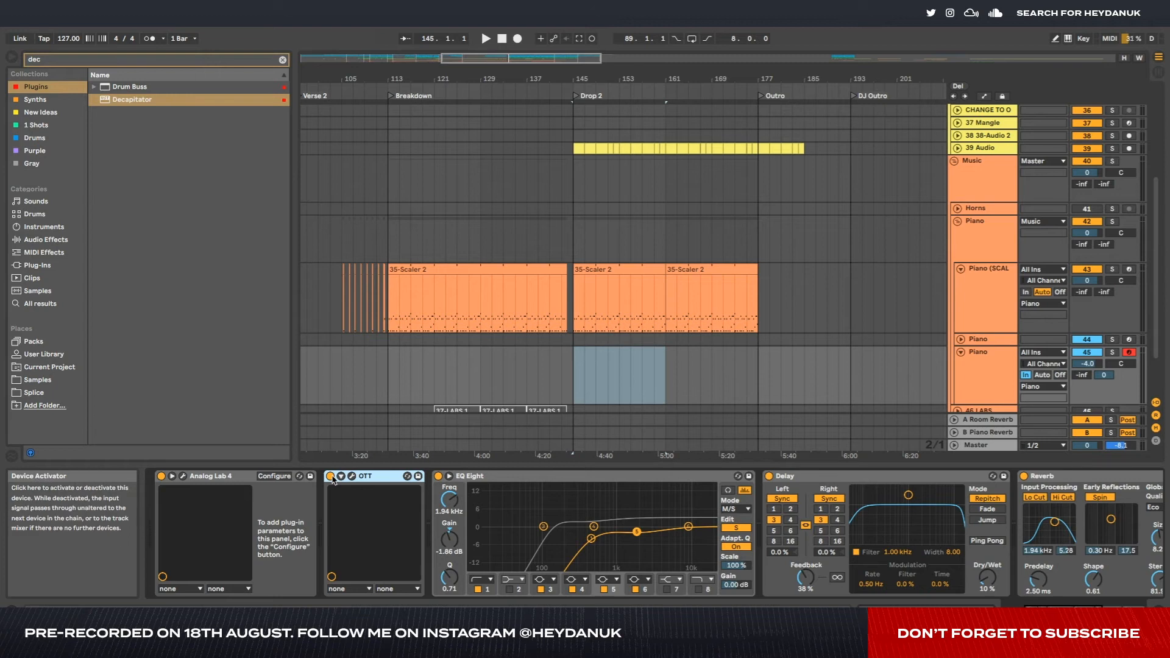
{"action": "left_click", "coordinate": [988, 311]}
{"action": "left_click", "coordinate": [1112, 339]}
{"action": "left_click", "coordinate": [1112, 269]}
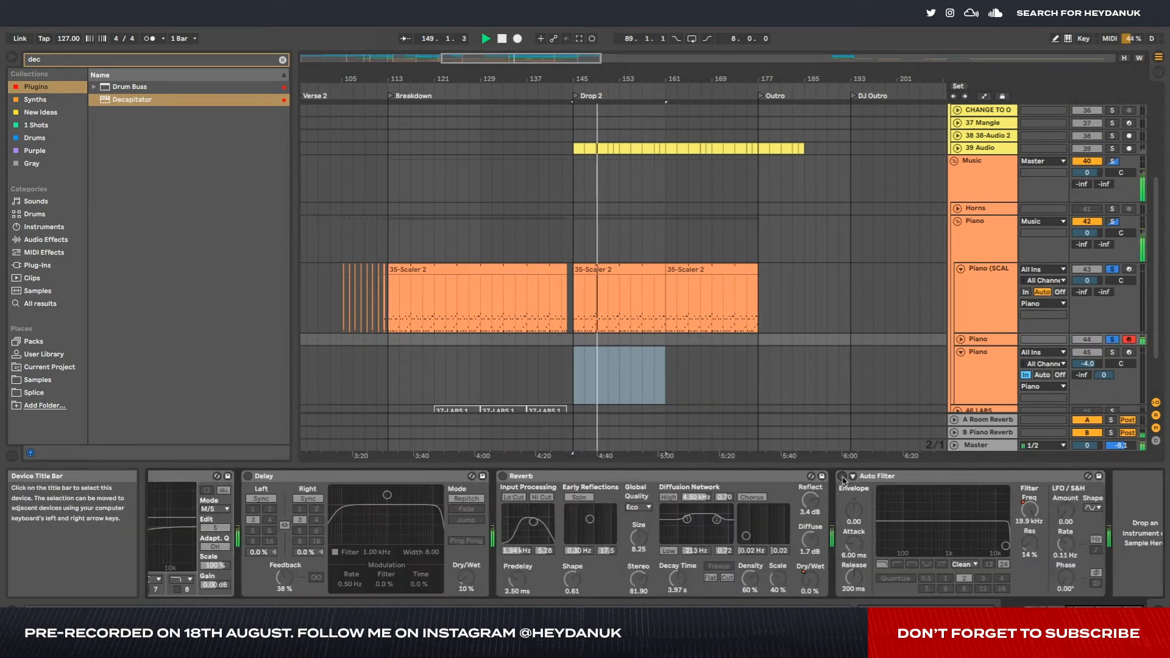
{"action": "scroll", "coordinate": [685, 476], "scroll_direction": "left", "scroll_amount": 10}
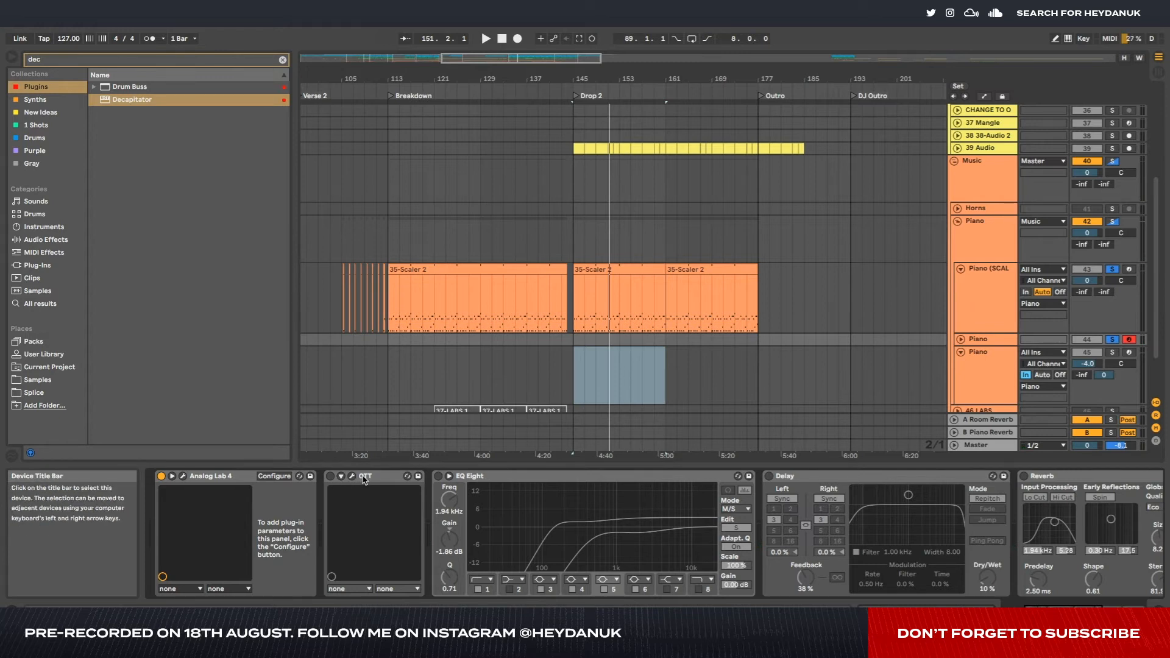
- Turn on OTT on the Piano track, open its window and compare Drop 2 with it bypassed and active
{"action": "key", "text": "space"}
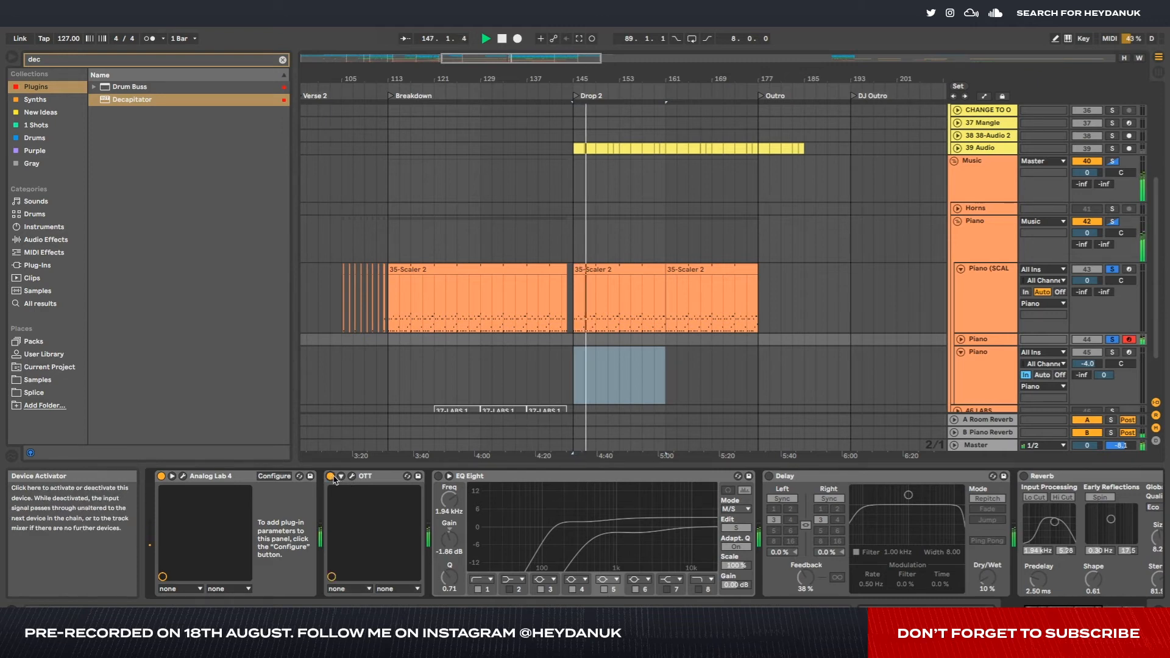
{"action": "left_click", "coordinate": [352, 477]}
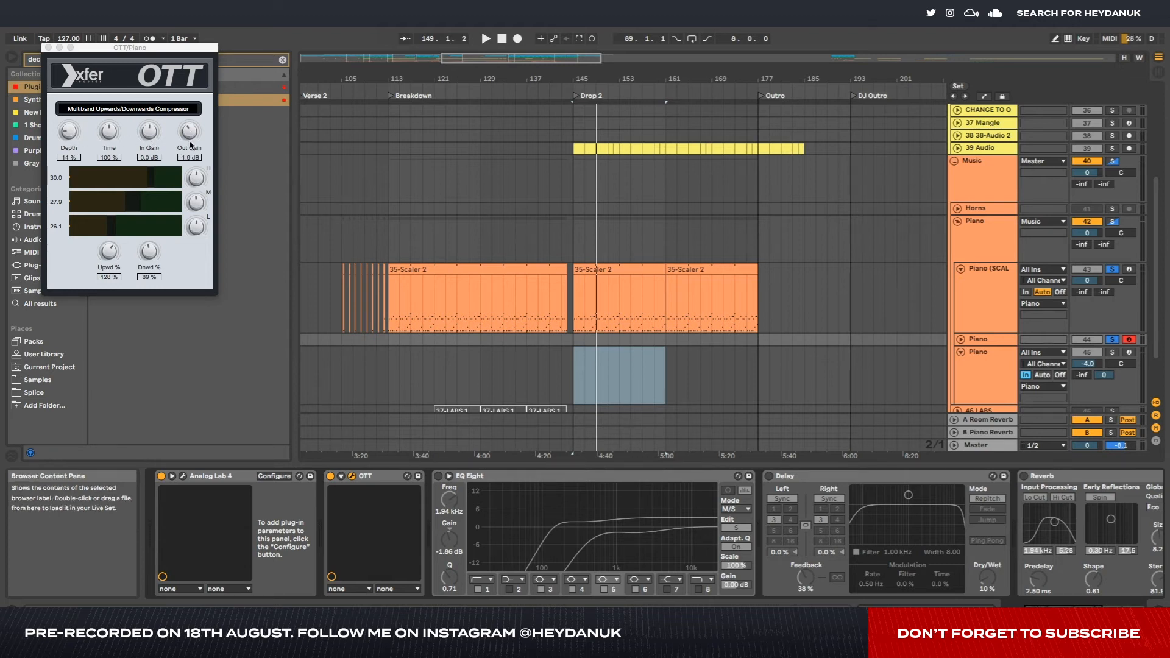
{"action": "key", "text": "space"}
{"action": "left_click", "coordinate": [331, 477]}
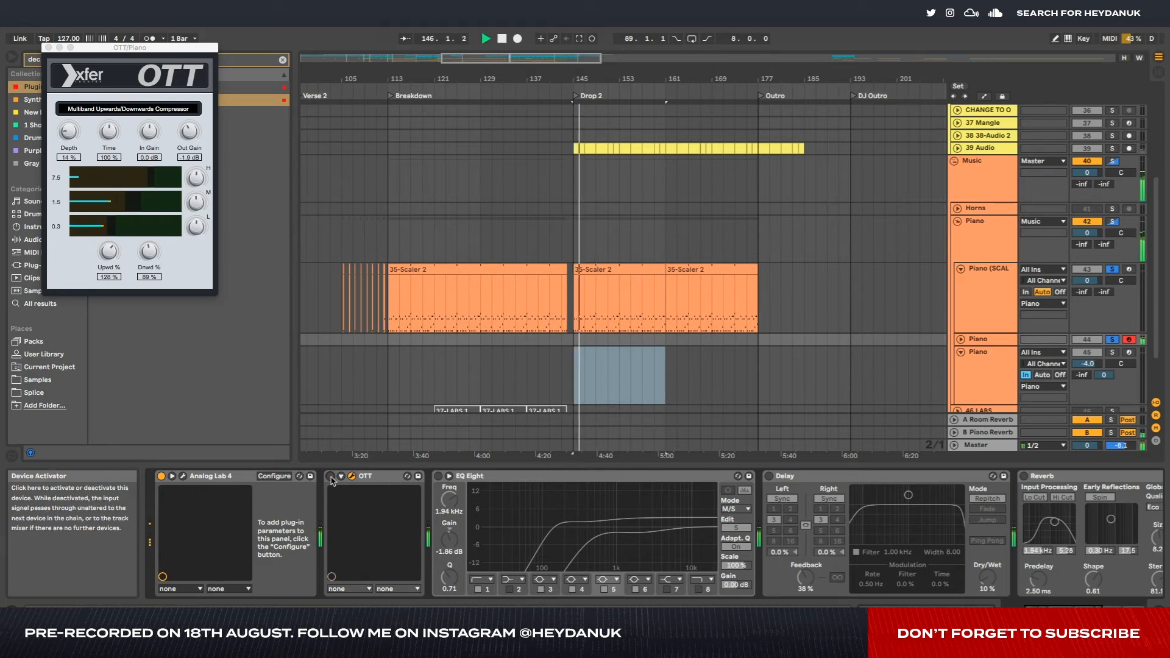
{"action": "left_click", "coordinate": [331, 477]}
{"action": "key", "text": "space"}
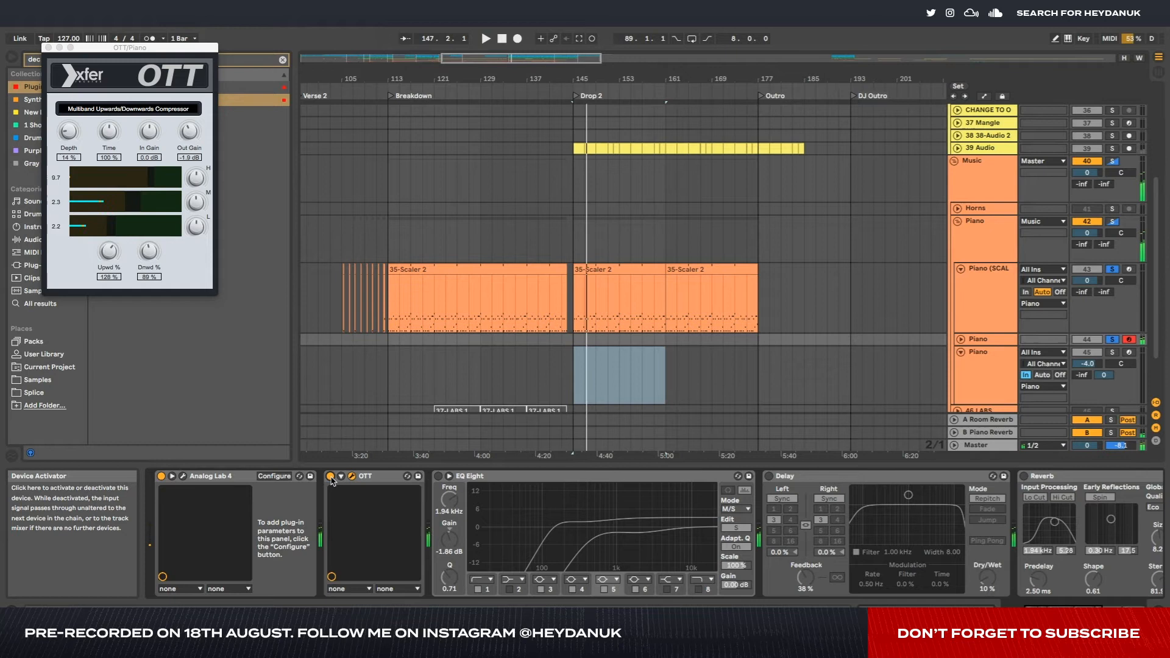
- Turn on the Piano's EQ Eight, check its Mid curve, return to the Side curve and play Drop 2
{"action": "left_click", "coordinate": [438, 476]}
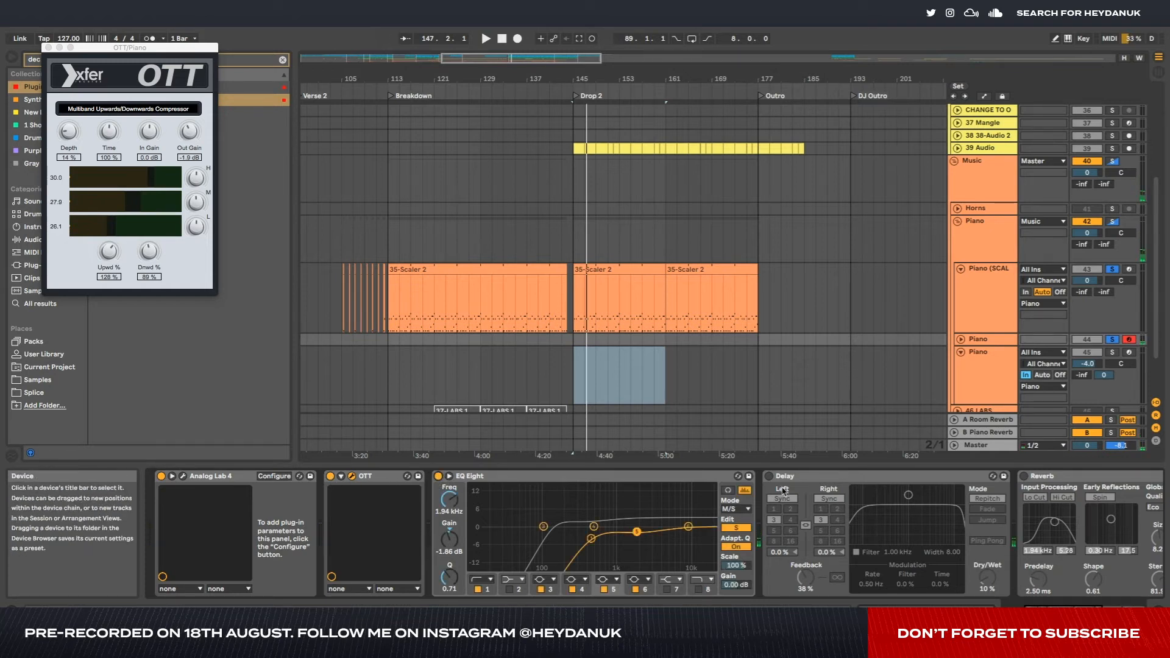
{"action": "left_click", "coordinate": [731, 540]}
{"action": "left_click", "coordinate": [737, 527]}
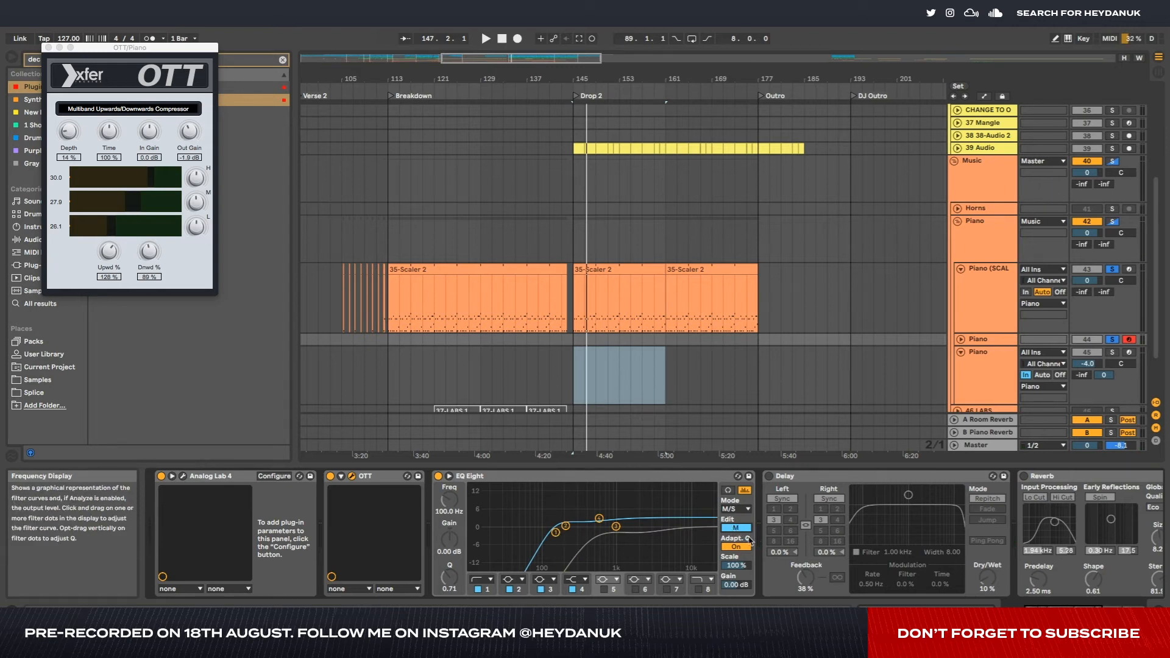
{"action": "left_click", "coordinate": [736, 527]}
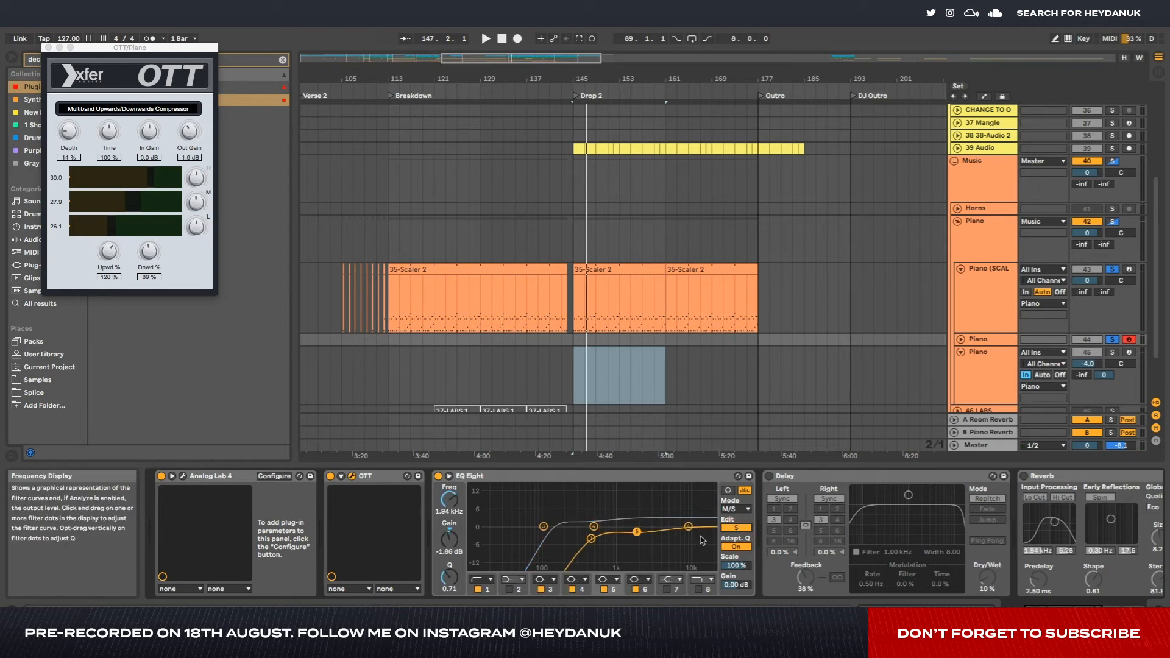
{"action": "key", "text": "space"}
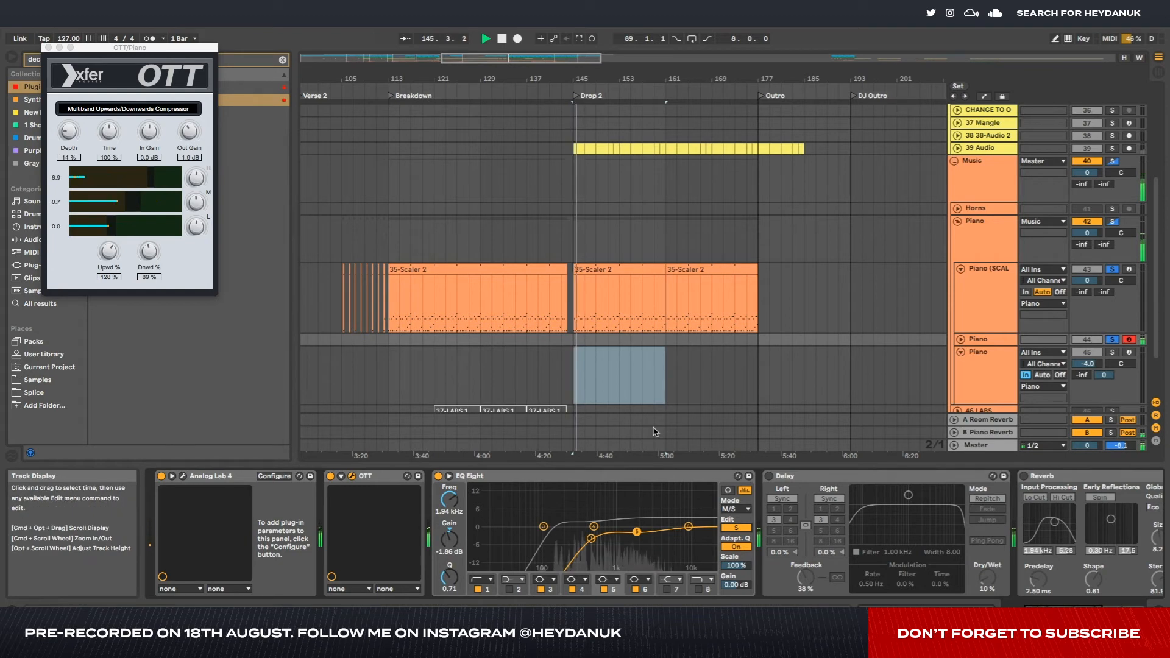
{"action": "key", "text": "space"}
- Open bx_solo on the Master, audition the Drop 2 piano with its solo controls, and close it
{"action": "left_click", "coordinate": [979, 446]}
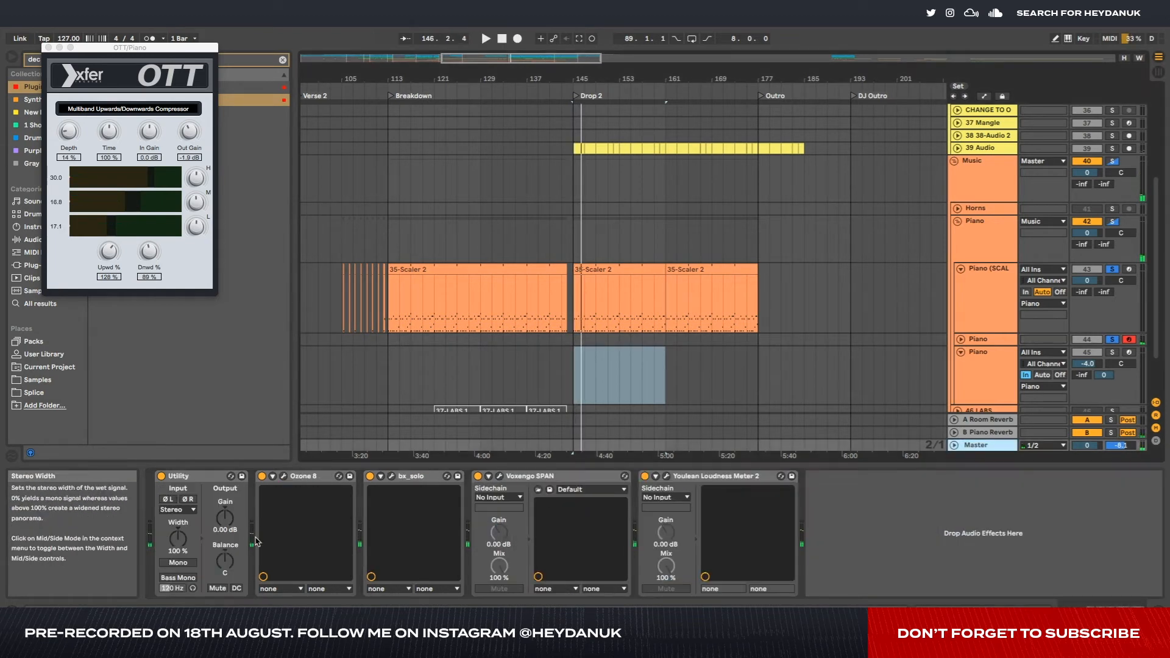
{"action": "left_click", "coordinate": [392, 479]}
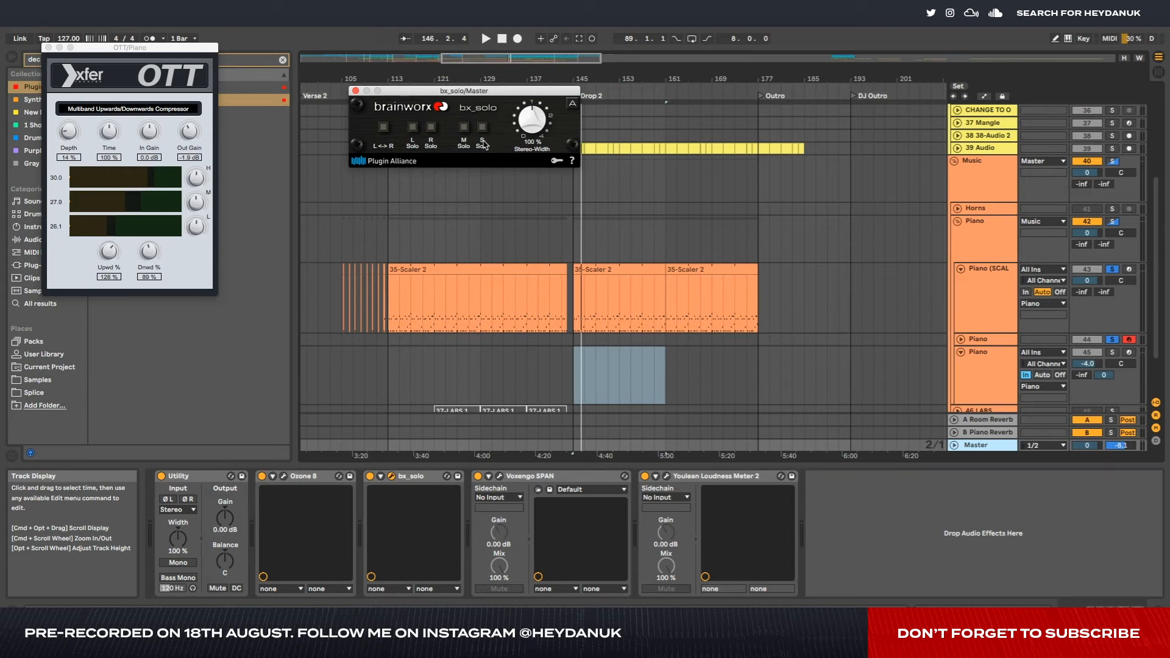
{"action": "left_click", "coordinate": [468, 136]}
{"action": "key", "text": "space"}
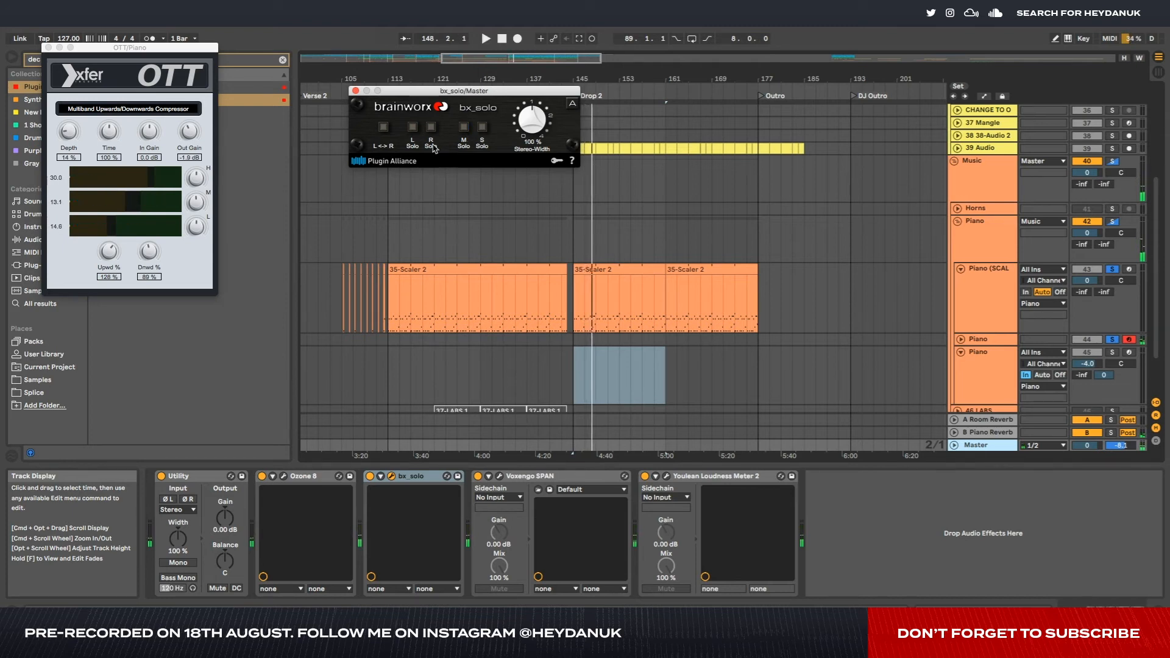
{"action": "left_click", "coordinate": [356, 91]}
- Return to the first Piano track and turn on its Delay while playing the start of Drop 2
{"action": "left_click", "coordinate": [990, 311]}
{"action": "left_click", "coordinate": [990, 339]}
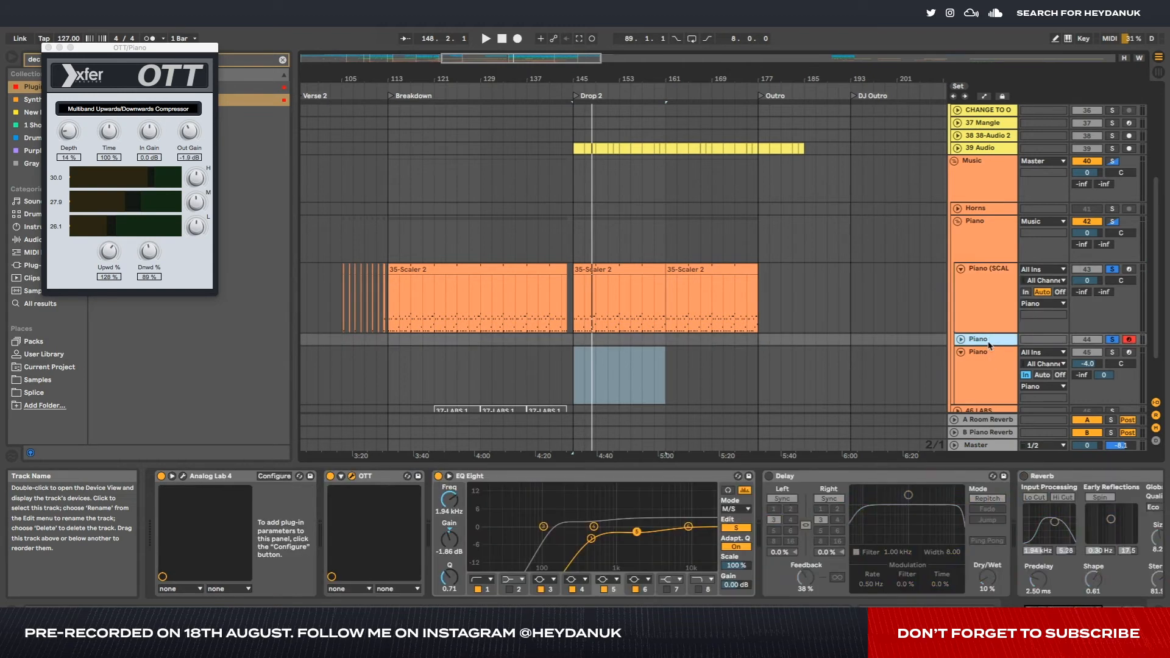
{"action": "left_click", "coordinate": [991, 367]}
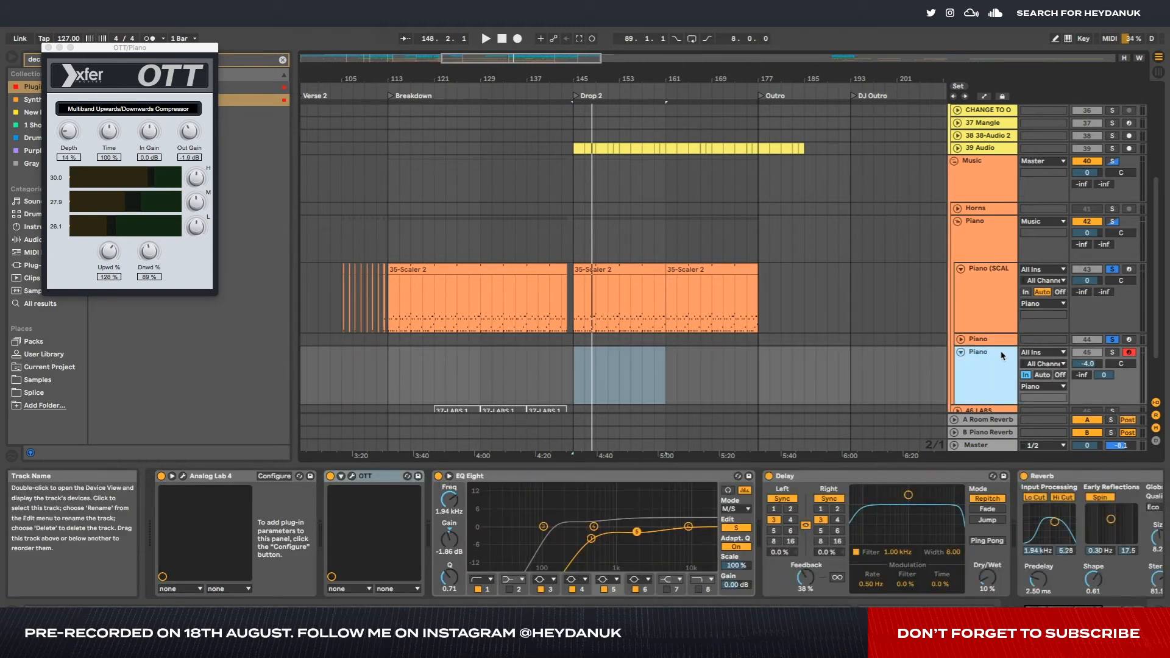
{"action": "left_click", "coordinate": [978, 340]}
{"action": "key", "text": "space"}
{"action": "left_click", "coordinate": [769, 476]}
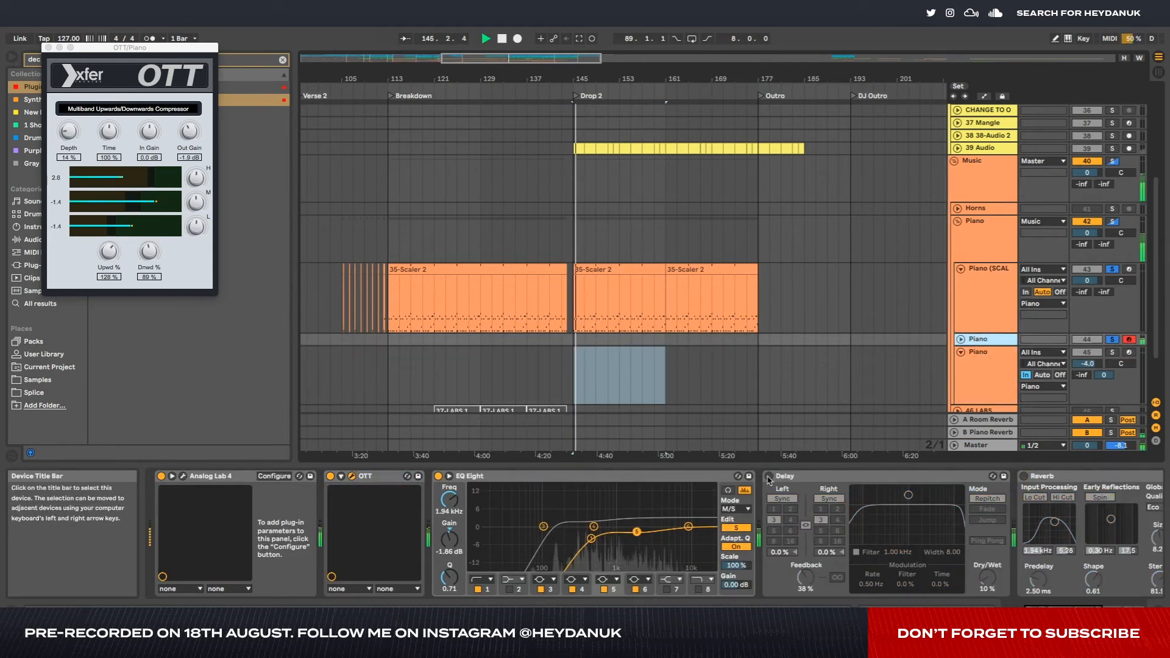
{"action": "left_click", "coordinate": [770, 477]}
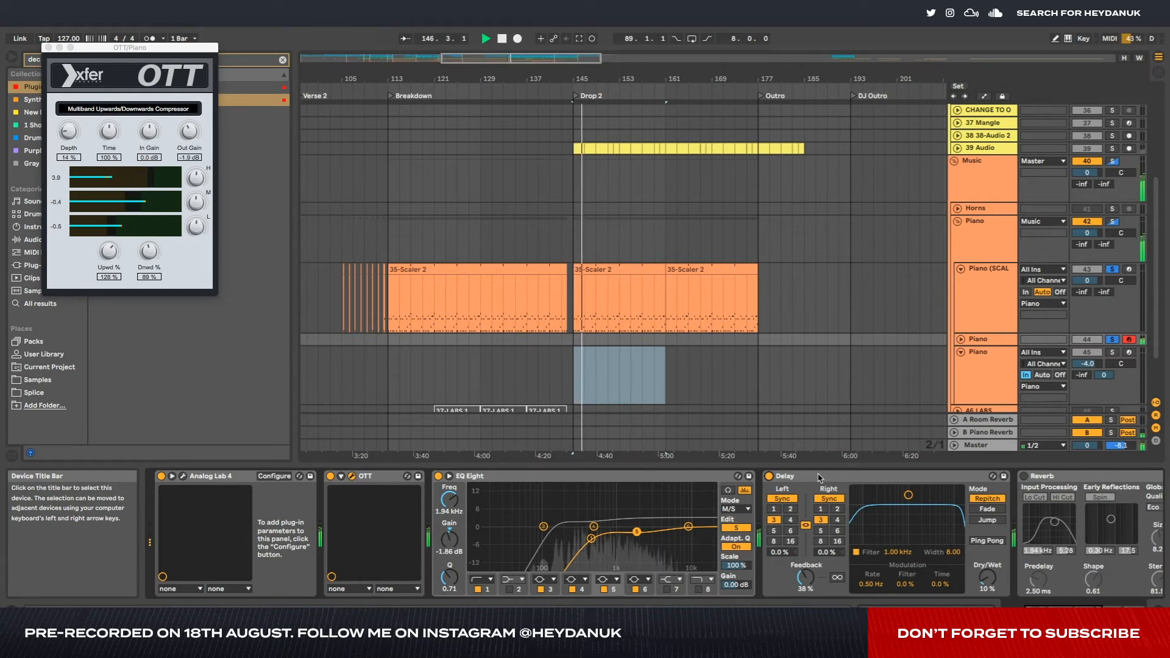
{"action": "scroll", "coordinate": [819, 478], "scroll_direction": "right", "scroll_amount": 3}
{"action": "key", "text": "space"}
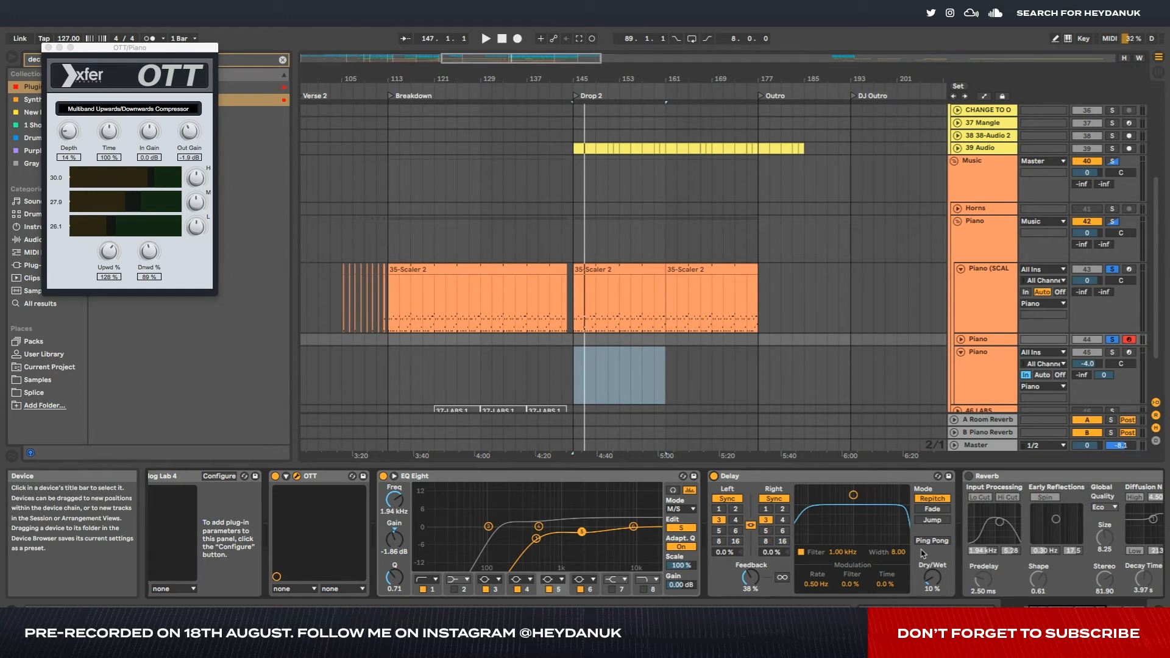
- Turn on the Piano track's Reverb and play the start of Drop 2
{"action": "scroll", "coordinate": [924, 553], "scroll_direction": "right", "scroll_amount": 5}
{"action": "key", "text": "space"}
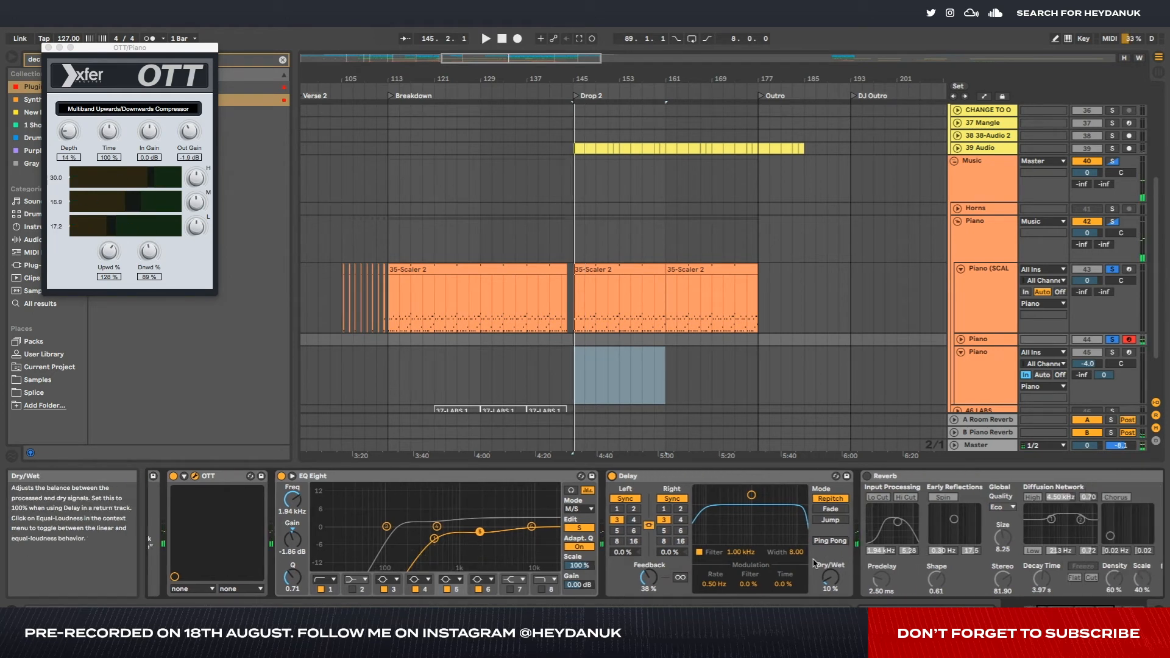
{"action": "scroll", "coordinate": [829, 573], "scroll_direction": "right", "scroll_amount": 2}
{"action": "key", "text": "space"}
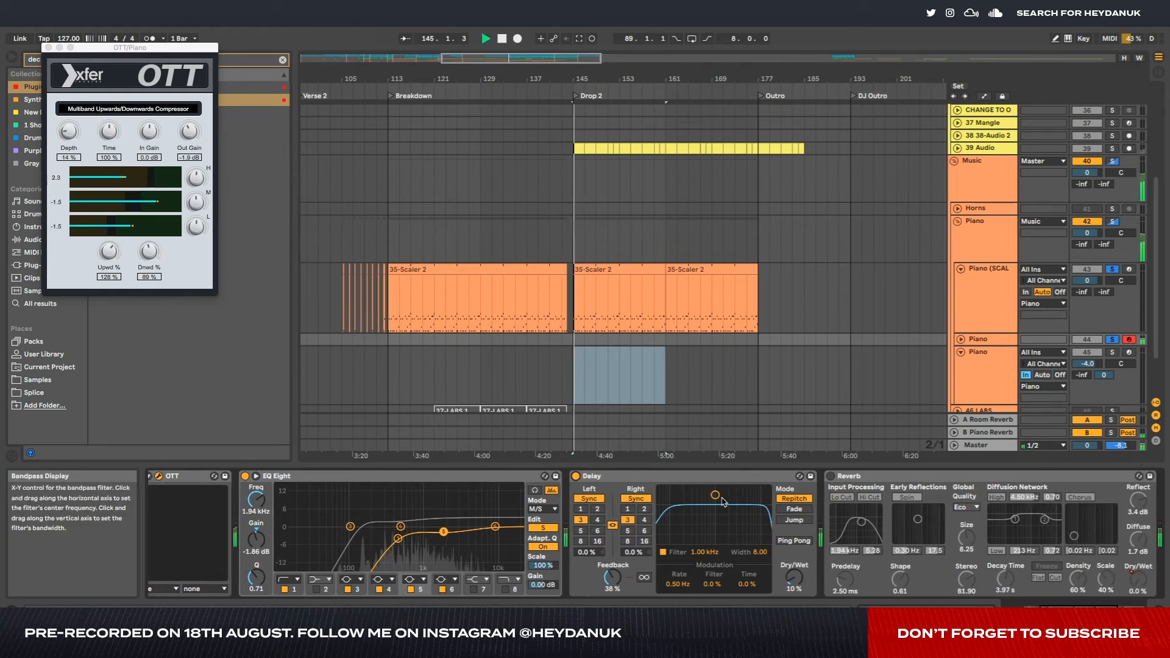
{"action": "key", "text": "space"}
{"action": "scroll", "coordinate": [756, 477], "scroll_direction": "right", "scroll_amount": 10}
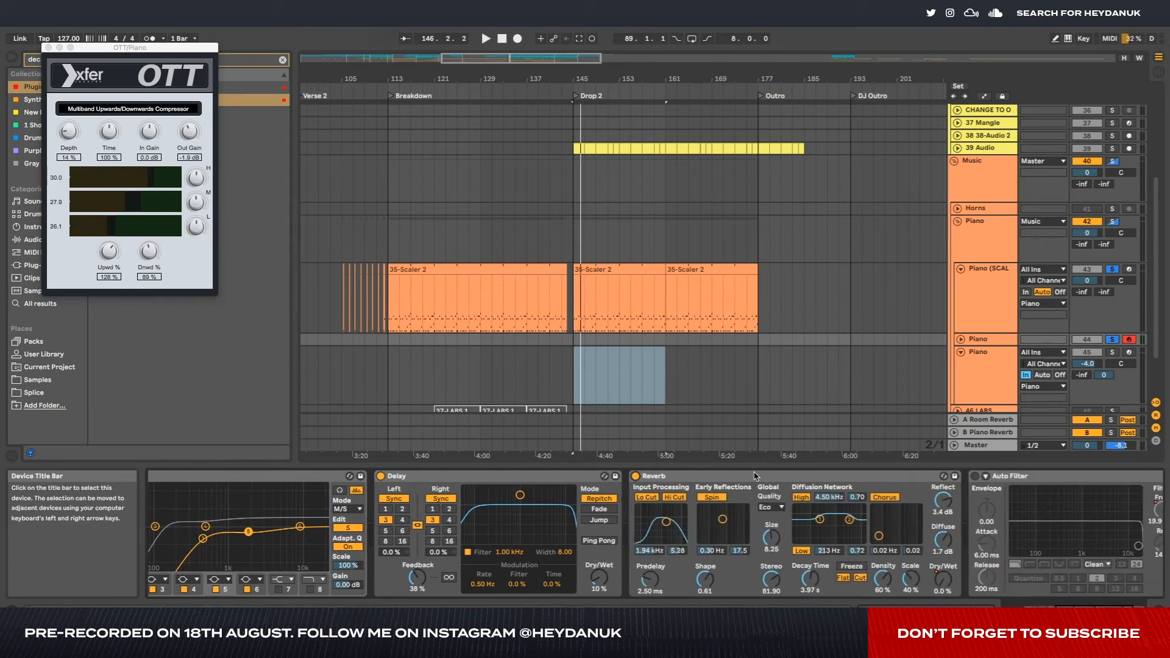
{"action": "key", "text": "space"}
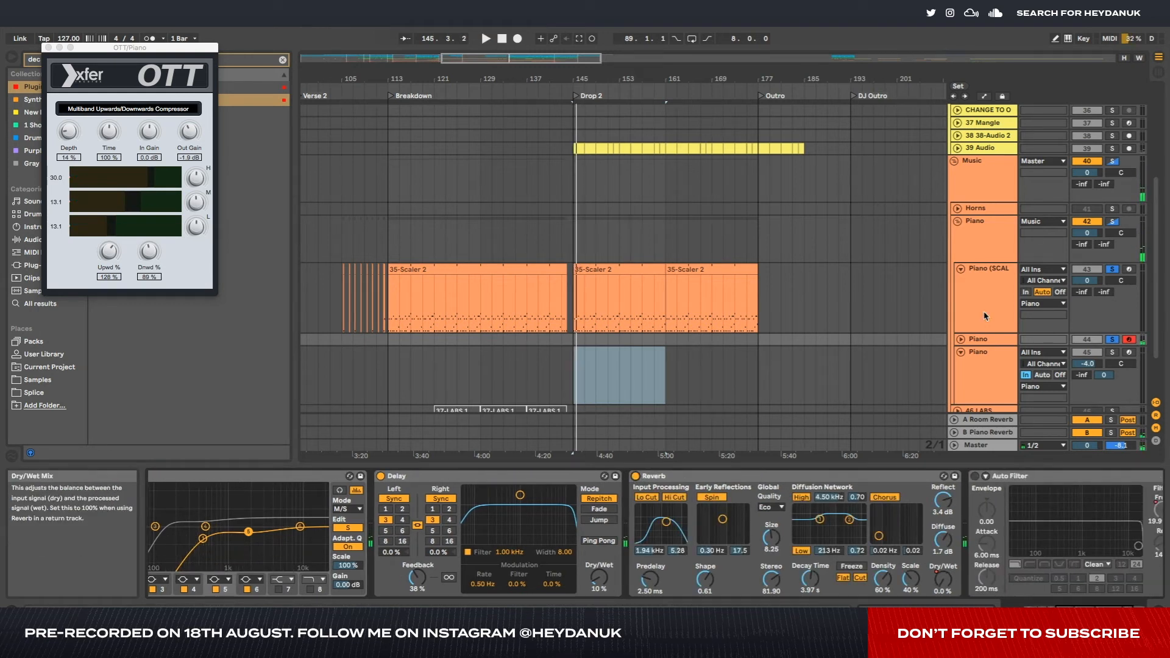
- Show automation, display the Reverb Dry/Wet envelope on the lower Piano track and examine its ramp into Breakdown, Verse 1
{"action": "left_click", "coordinate": [987, 319]}
{"action": "key", "text": "a"}
{"action": "scroll", "coordinate": [879, 316], "scroll_direction": "left", "scroll_amount": 10}
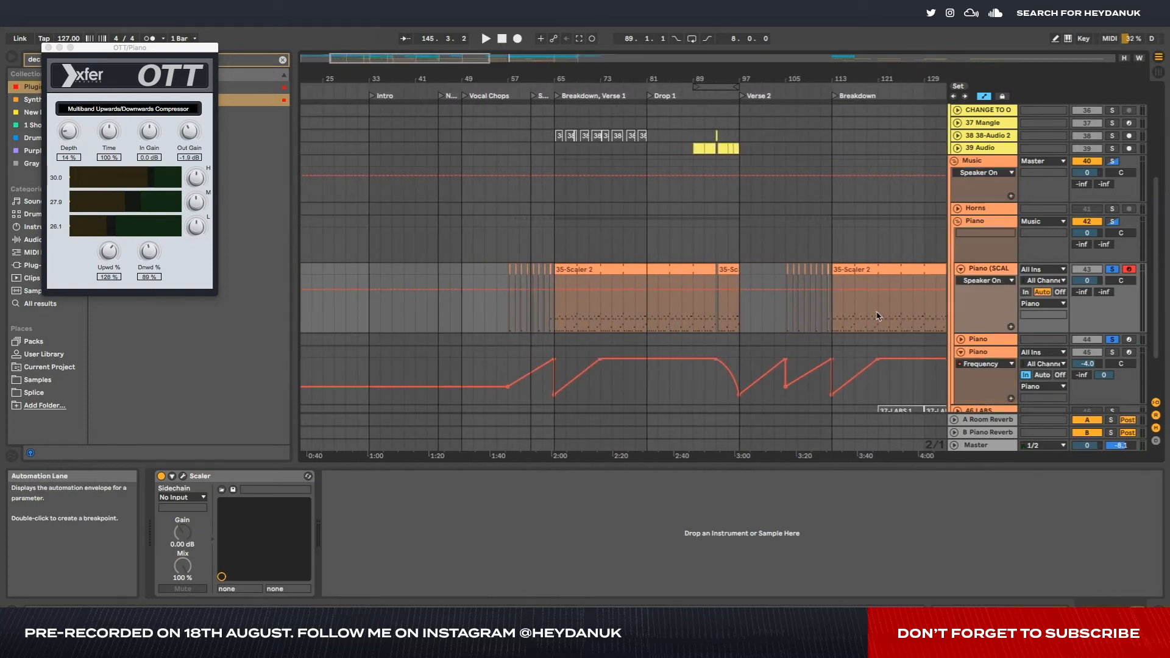
{"action": "scroll", "coordinate": [634, 344], "scroll_direction": "left", "scroll_amount": 3}
{"action": "left_click", "coordinate": [564, 353]}
{"action": "scroll", "coordinate": [548, 359], "scroll_direction": "left", "scroll_amount": 6}
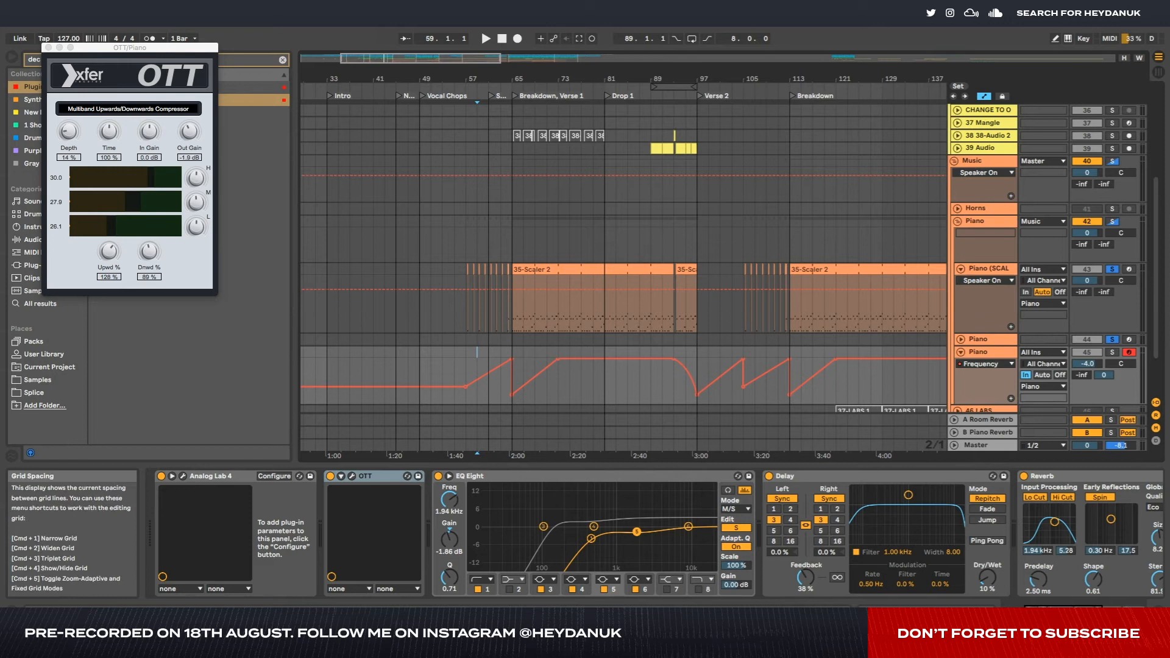
{"action": "scroll", "coordinate": [975, 566], "scroll_direction": "right", "scroll_amount": 10}
{"action": "left_click", "coordinate": [793, 577]}
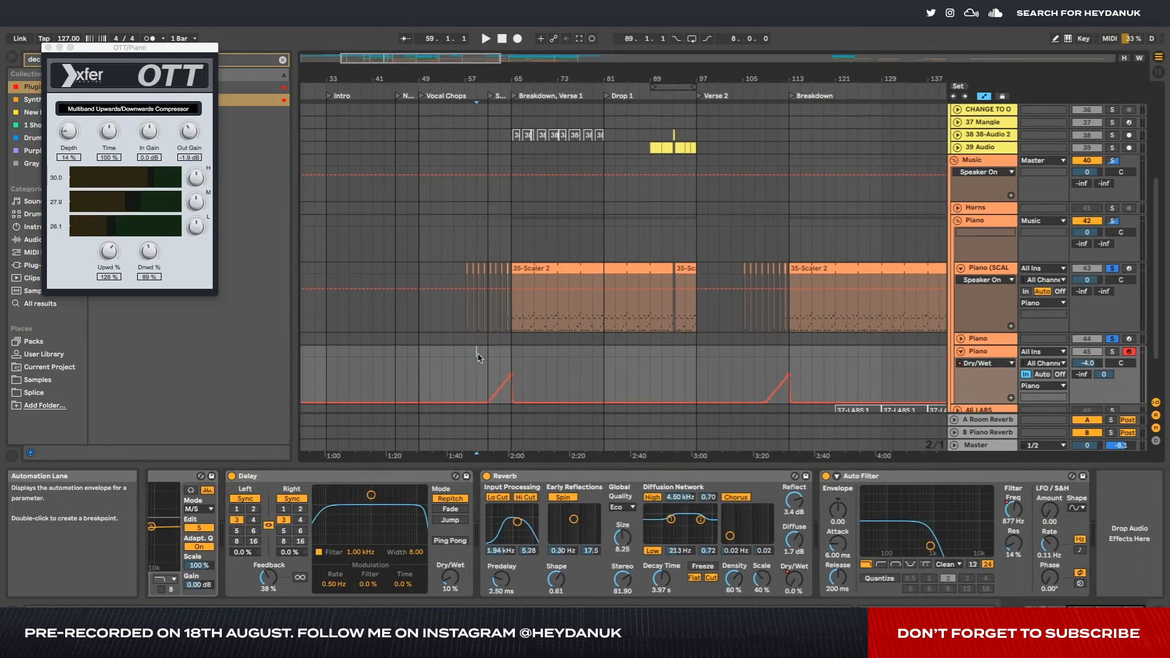
{"action": "scroll", "coordinate": [504, 357], "scroll_direction": "up", "scroll_amount": 5}
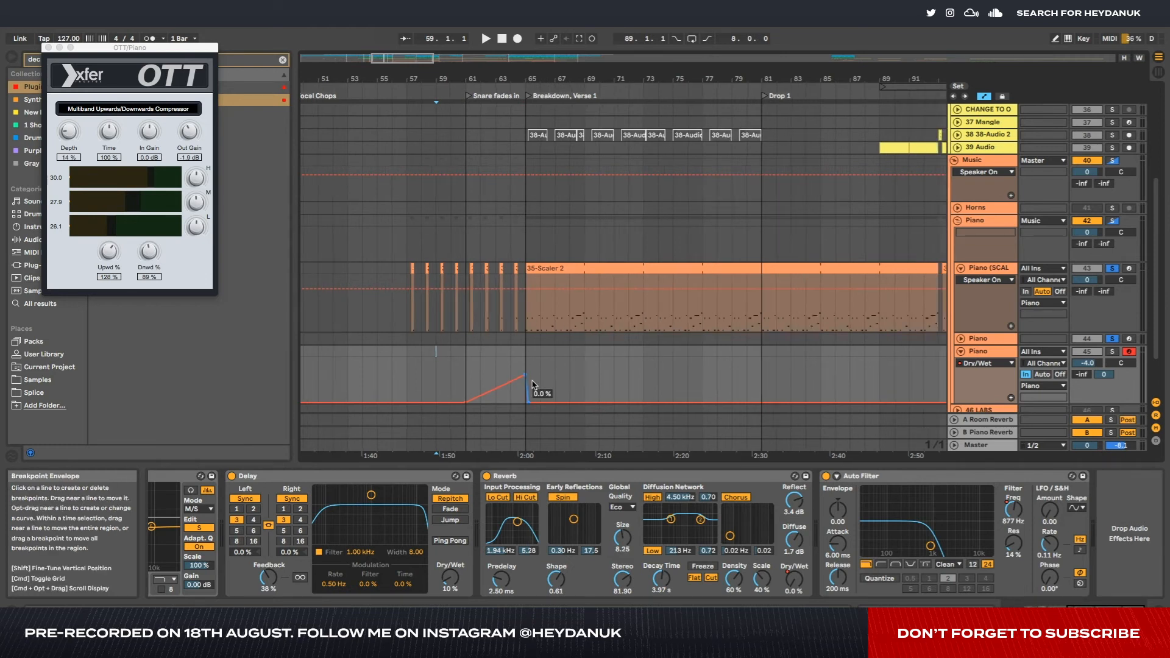
{"action": "scroll", "coordinate": [532, 384], "scroll_direction": "down", "scroll_amount": 3}
{"action": "scroll", "coordinate": [560, 381], "scroll_direction": "right", "scroll_amount": 3}
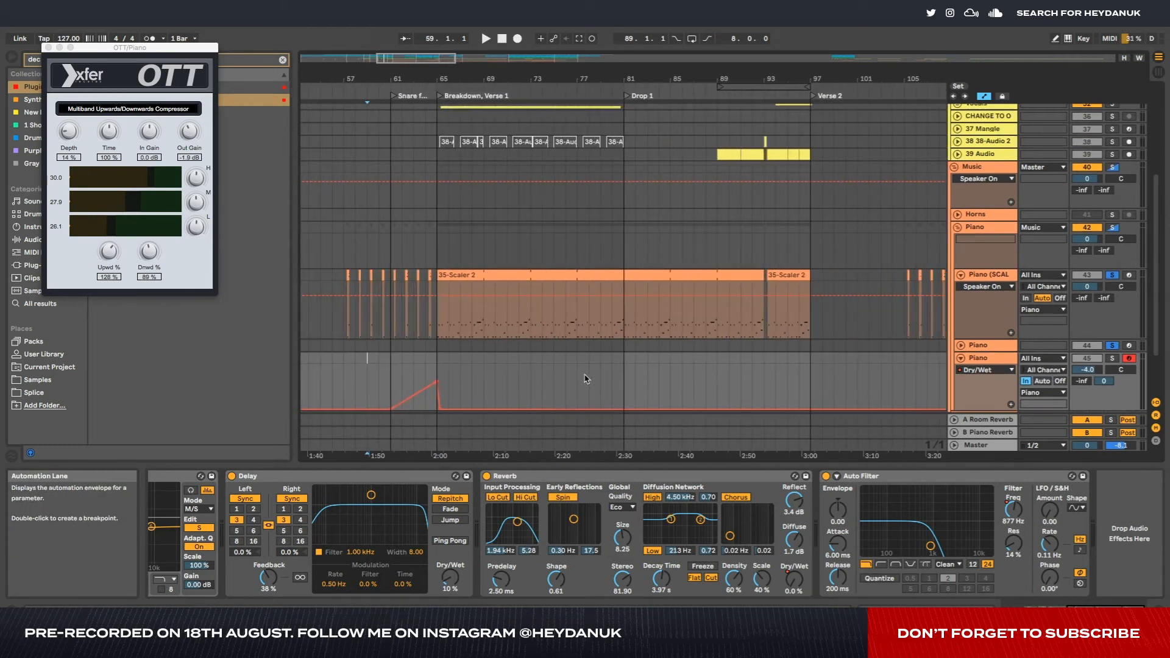
- Draw a Reverb Dry/Wet ramp on the first Piano track from bar 69 to 73, dropping back to 0.0 %, during playback
{"action": "scroll", "coordinate": [561, 335], "scroll_direction": "up", "scroll_amount": 5}
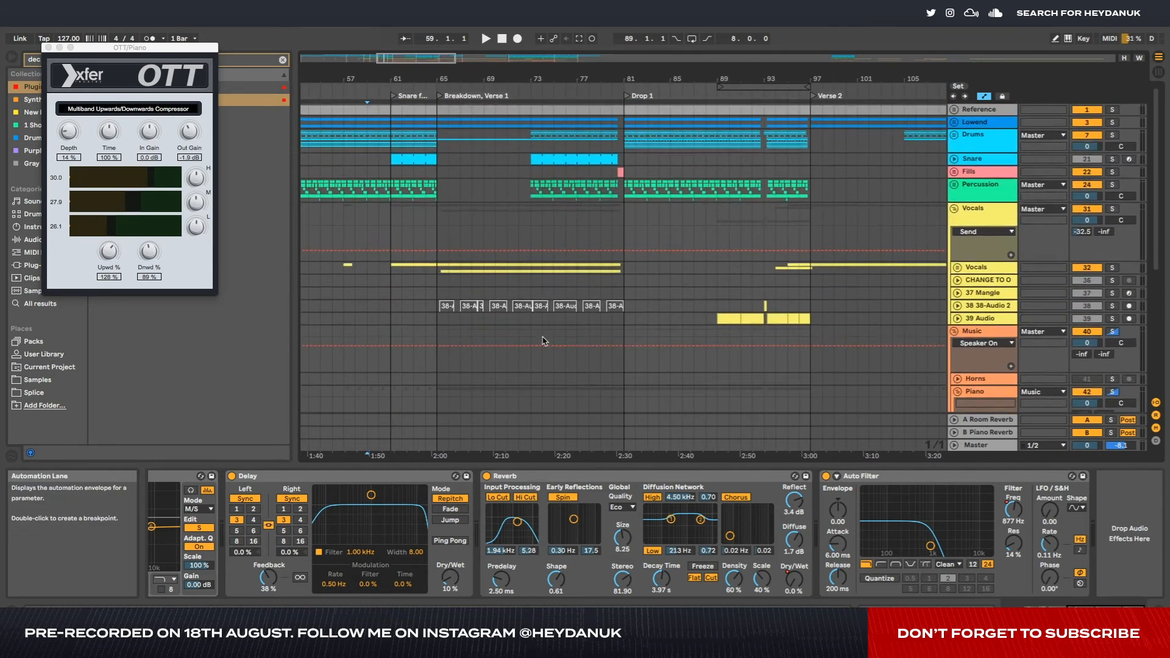
{"action": "scroll", "coordinate": [542, 338], "scroll_direction": "down", "scroll_amount": 7}
{"action": "left_click", "coordinate": [486, 251]}
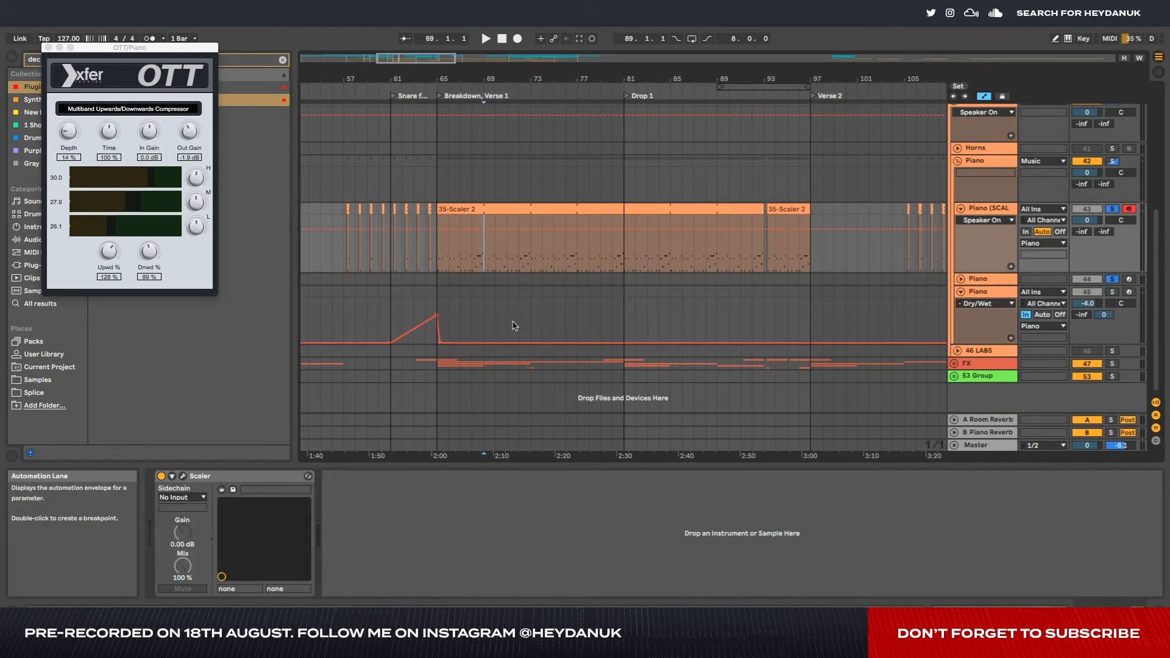
{"action": "left_click", "coordinate": [484, 343]}
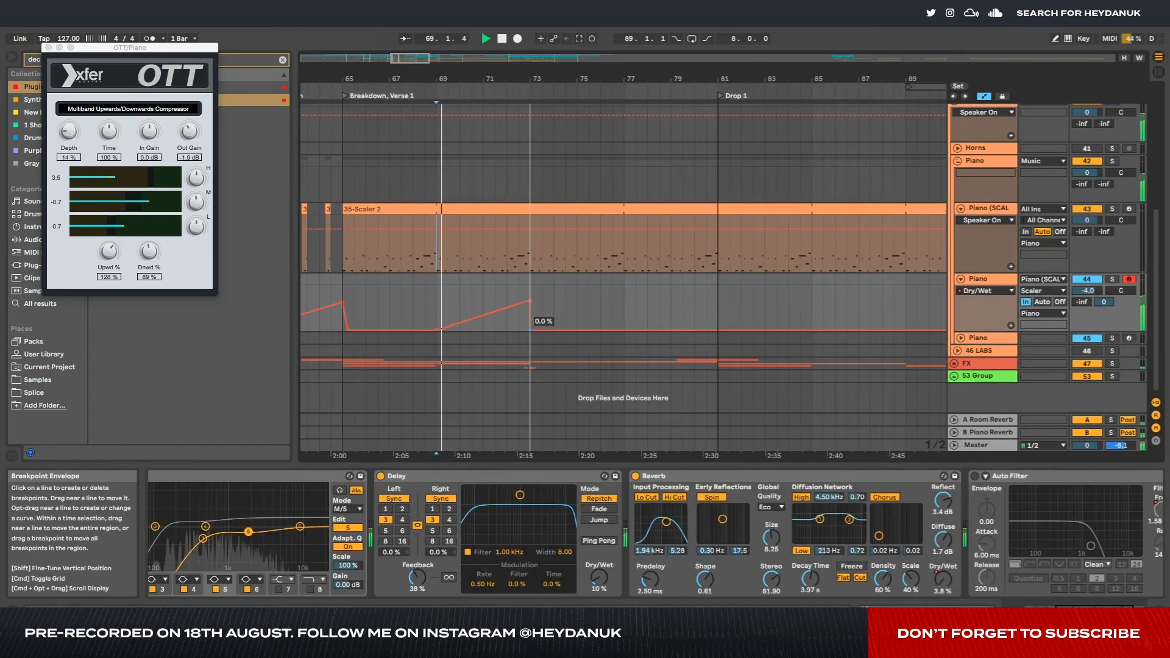
{"action": "left_click_drag", "start_coordinate": [529, 329], "coordinate": [542, 330]}
- Bend the Dry/Wet ramp between bars 69 and 73 into a late-rising curve, reaching about 22 % near bar 72
{"action": "scroll", "coordinate": [530, 330], "scroll_direction": "up", "scroll_amount": 3}
{"action": "scroll", "coordinate": [608, 312], "scroll_direction": "left", "scroll_amount": 5}
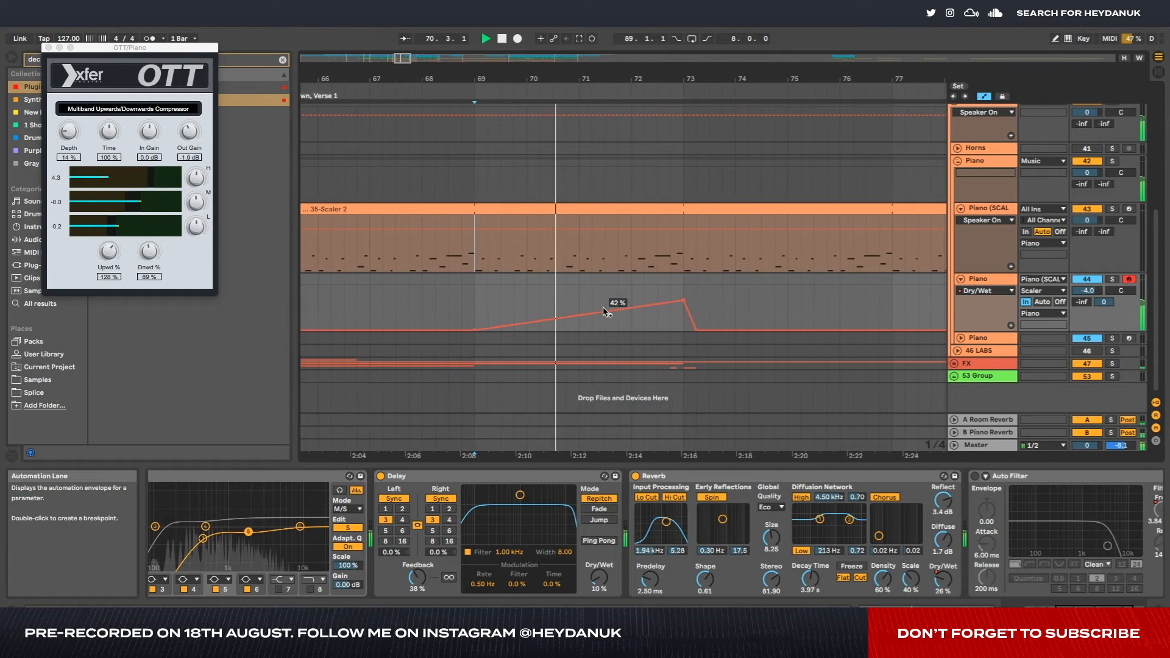
{"action": "left_click_drag", "start_coordinate": [661, 319], "coordinate": [744, 329]}
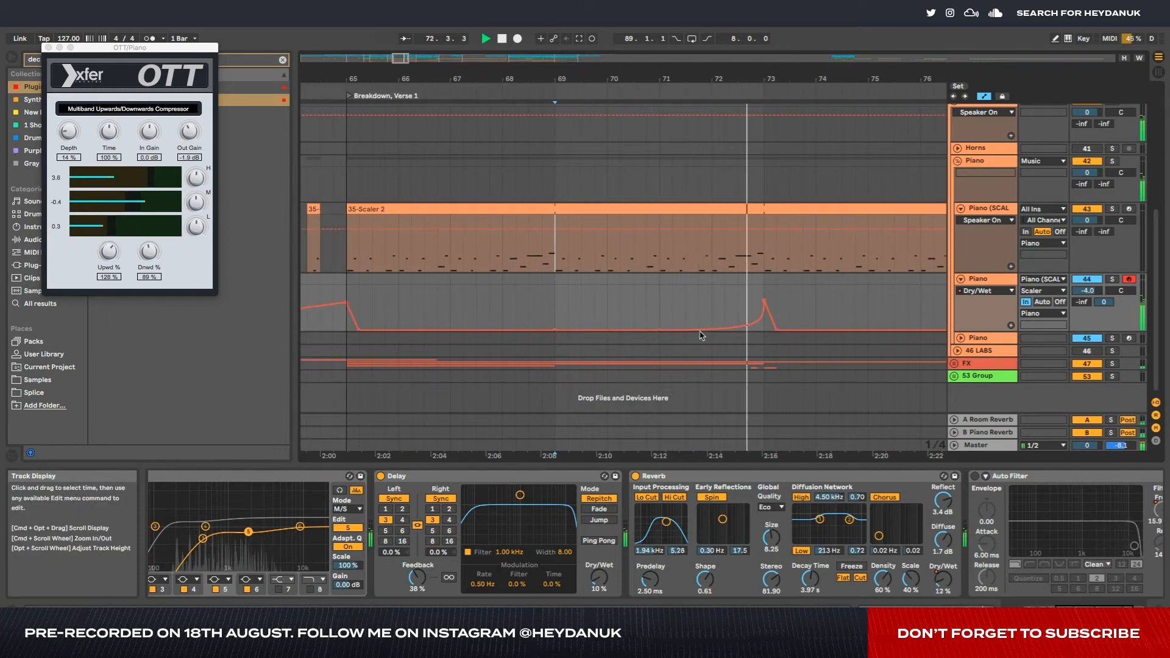
{"action": "left_click_drag", "start_coordinate": [717, 331], "coordinate": [716, 323]}
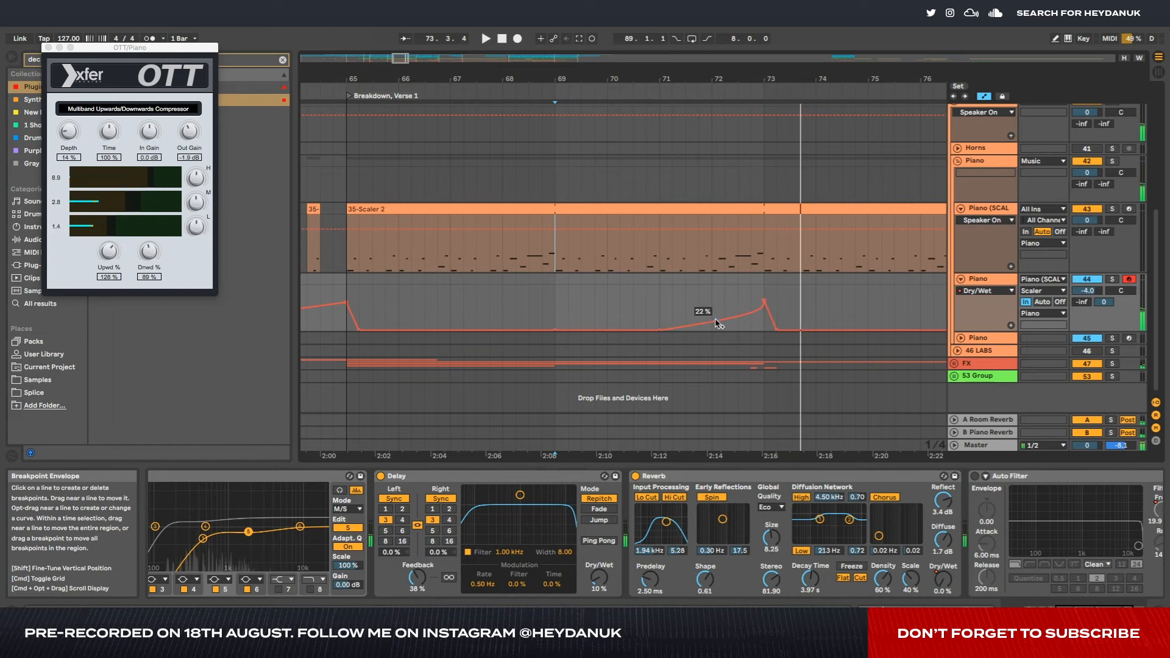
- Lower the Piano's Reverb Dry/Wet breakpoints at bars 89 and 105 to flatten the envelope between Drop 1 and the Breakdown ramp
{"action": "scroll", "coordinate": [620, 279], "scroll_direction": "right", "scroll_amount": 5}
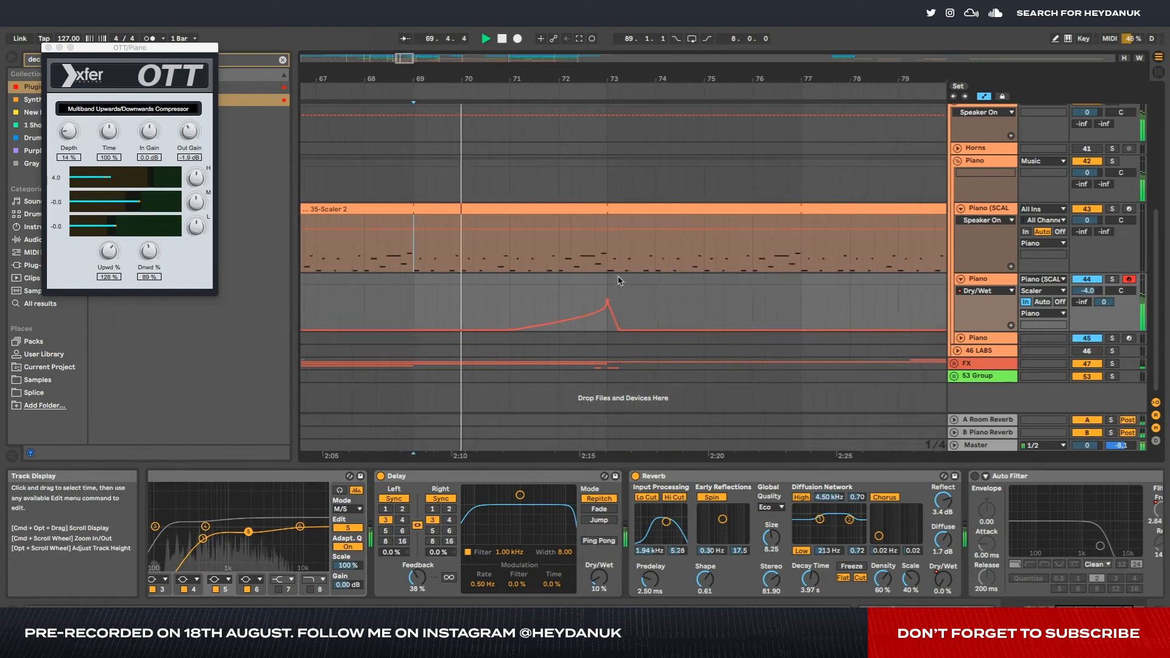
{"action": "scroll", "coordinate": [619, 279], "scroll_direction": "down", "scroll_amount": 4}
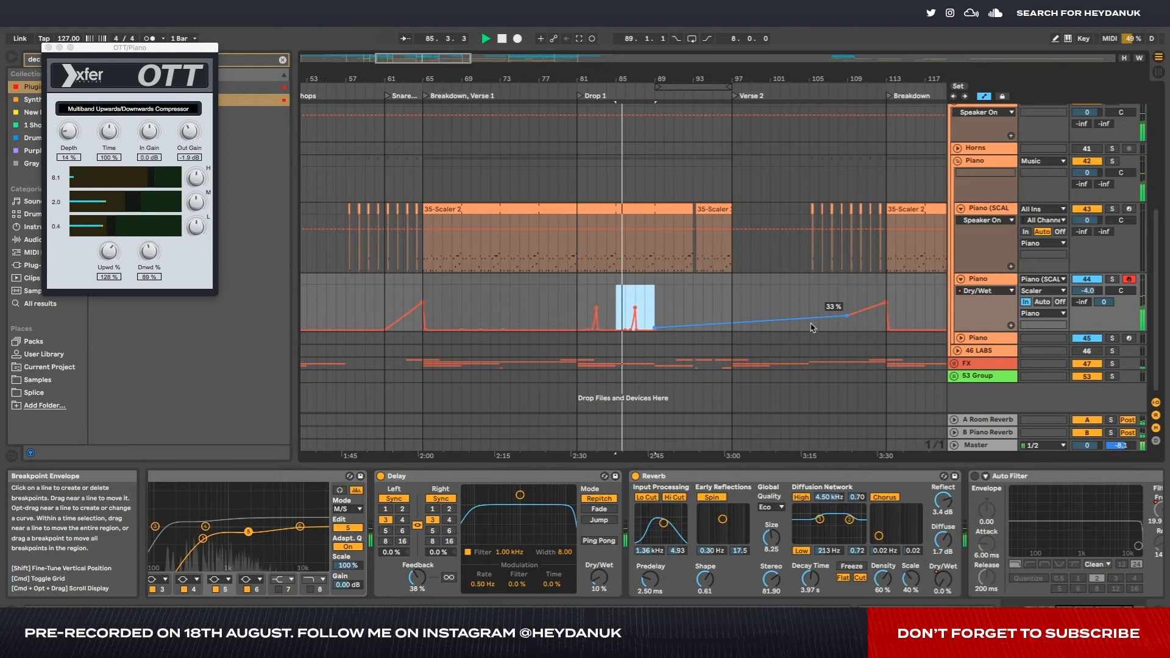
{"action": "left_click_drag", "start_coordinate": [810, 318], "coordinate": [810, 332]}
{"action": "left_click_drag", "start_coordinate": [655, 328], "coordinate": [654, 333]}
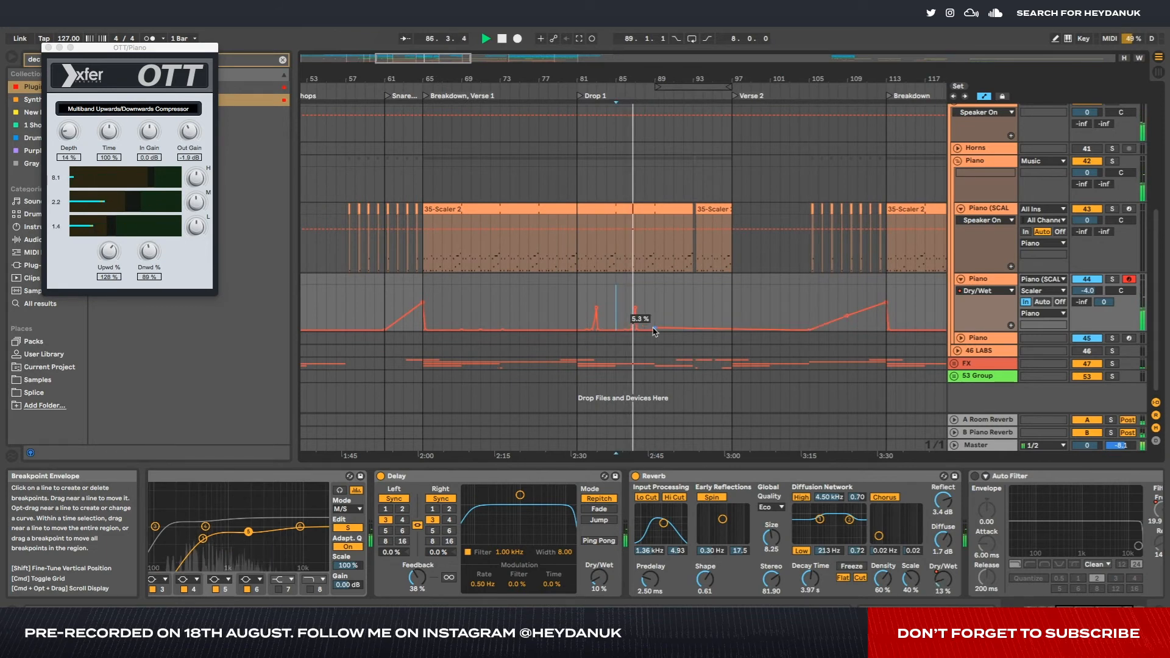
- Duplicate the curved Dry/Wet swells past bar 89 so that swells peak at bars 91 and 95
{"action": "key", "text": "plus"}
{"action": "key", "text": "plus"}
{"action": "key", "text": "plus"}
{"action": "left_click_drag", "start_coordinate": [718, 307], "coordinate": [512, 313]}
{"action": "key", "text": "minus"}
{"action": "left_click_drag", "start_coordinate": [707, 309], "coordinate": [559, 300]}
{"action": "key", "text": "super+d"}
{"action": "left_click", "coordinate": [765, 304]}
{"action": "scroll", "coordinate": [803, 305], "scroll_direction": "up", "scroll_amount": 4}
{"action": "scroll", "coordinate": [773, 306], "scroll_direction": "up", "scroll_amount": 2}
{"action": "scroll", "coordinate": [766, 309], "scroll_direction": "up", "scroll_amount": 5}
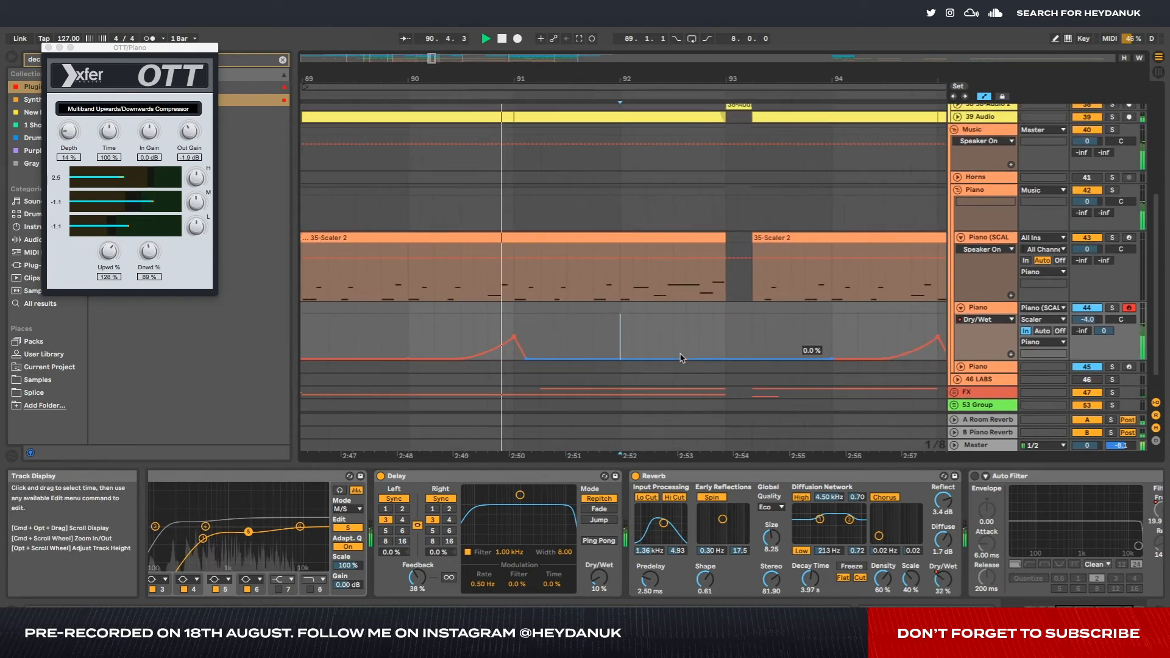
- Add a Dry/Wet peak at bar 93 that falls to 0.0 % by the restart of the piano clip
{"action": "scroll", "coordinate": [684, 357], "scroll_direction": "up", "scroll_amount": 2}
{"action": "left_click", "coordinate": [721, 359]}
{"action": "left_click_drag", "start_coordinate": [737, 359], "coordinate": [736, 320]}
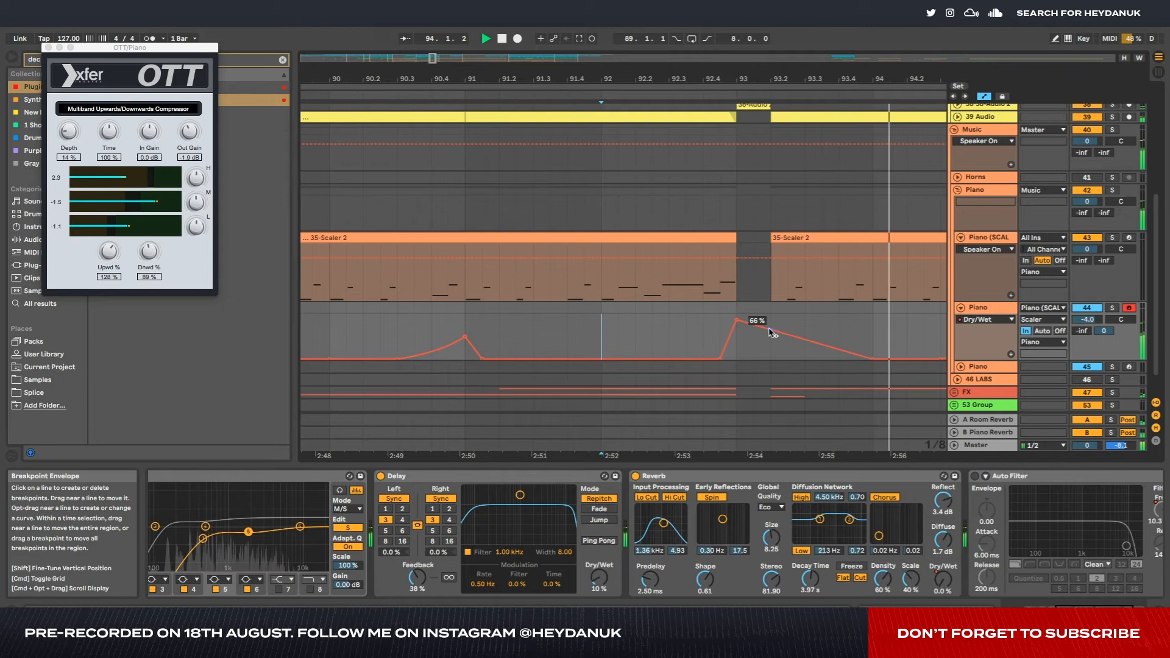
{"action": "mouse_move", "coordinate": [771, 330]}
{"action": "left_mouse_down"}
{"action": "mouse_move", "coordinate": [770, 349]}
{"action": "mouse_move", "coordinate": [736, 332]}
{"action": "mouse_move", "coordinate": [773, 361]}
{"action": "left_mouse_up"}
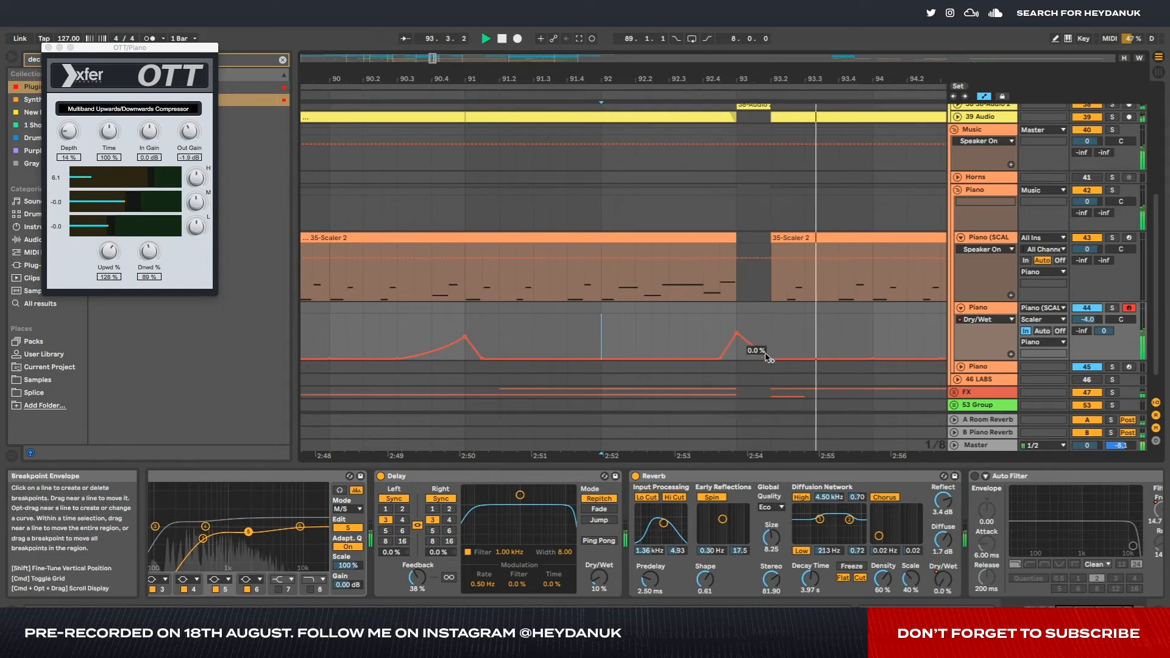
{"action": "key", "text": "minus"}
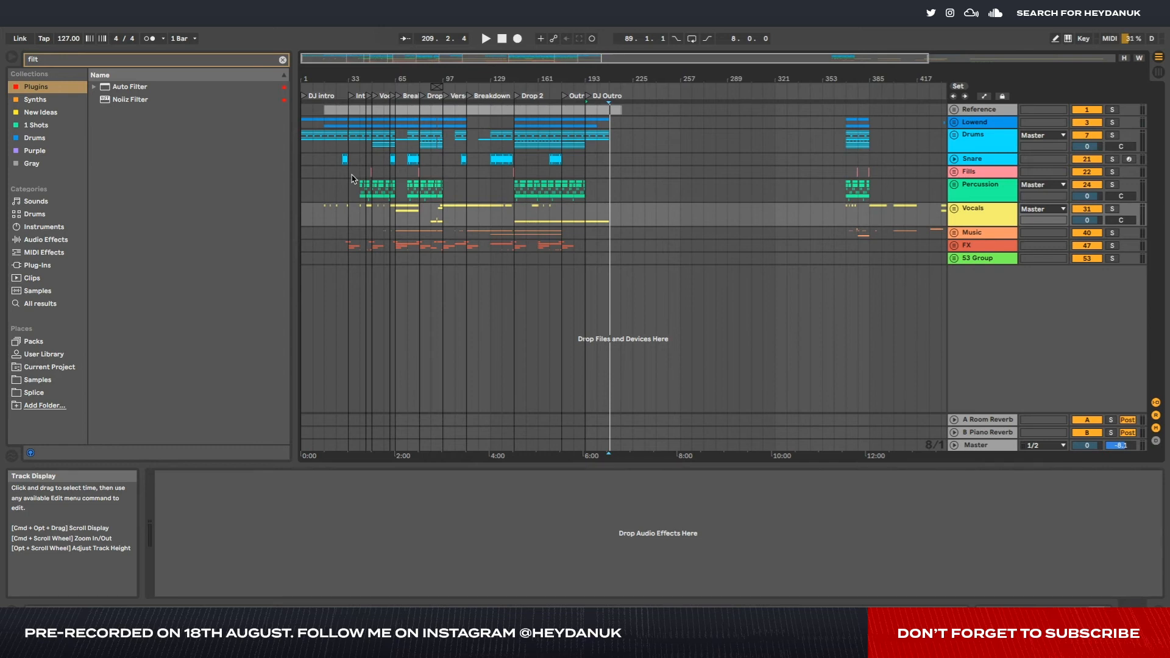
- Highlight the arrangement from the Intro at bar 33 to the end of the DJ Outro, and the Drop 2 section
{"action": "scroll", "coordinate": [351, 179], "scroll_direction": "up", "scroll_amount": 4}
{"action": "mouse_move", "coordinate": [899, 123]}
{"action": "left_mouse_down"}
{"action": "mouse_move", "coordinate": [693, 189]}
{"action": "mouse_move", "coordinate": [247, 239]}
{"action": "left_mouse_up"}
{"action": "left_click", "coordinate": [612, 233]}
{"action": "left_click_drag", "start_coordinate": [884, 125], "coordinate": [392, 246]}
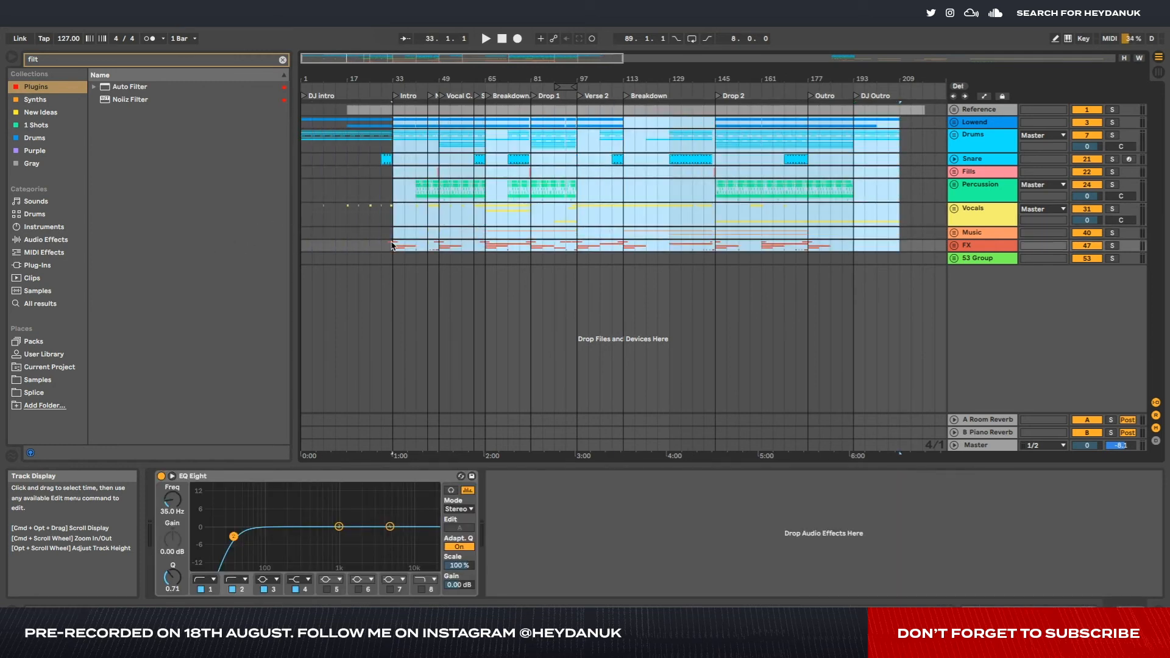
{"action": "left_click", "coordinate": [392, 246]}
{"action": "left_click_drag", "start_coordinate": [777, 219], "coordinate": [841, 118]}
- Unfold the Music group, highlight the Piano part in Drop 2, look inside the Piano group and fold both groups again
{"action": "left_click", "coordinate": [953, 232]}
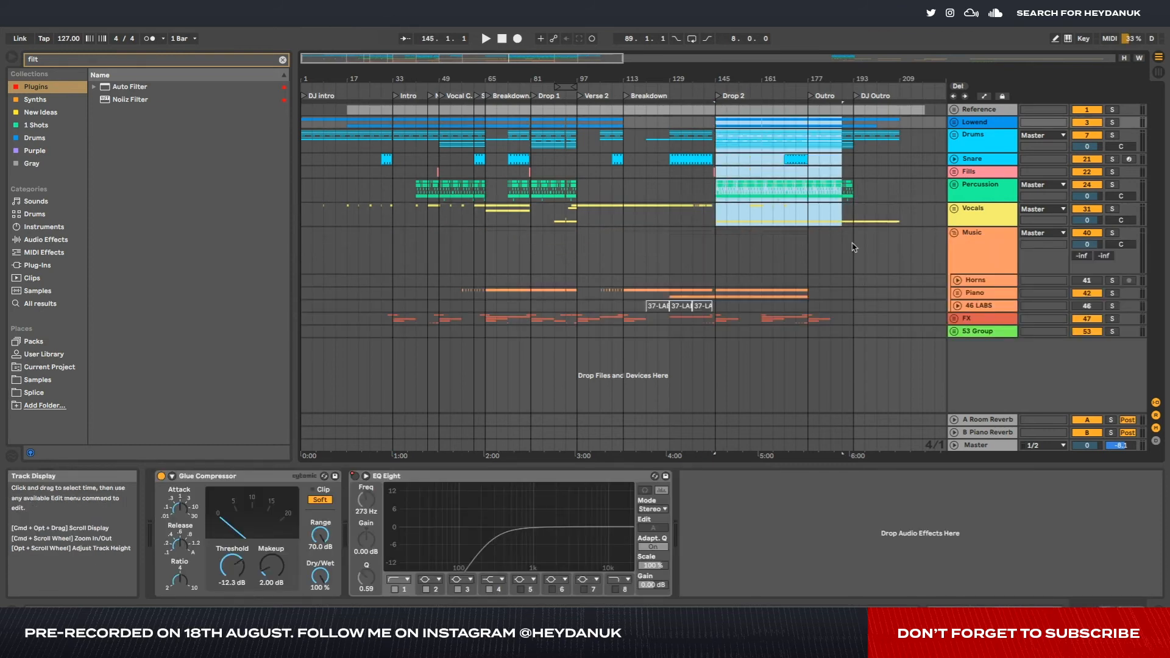
{"action": "left_click", "coordinate": [727, 297]}
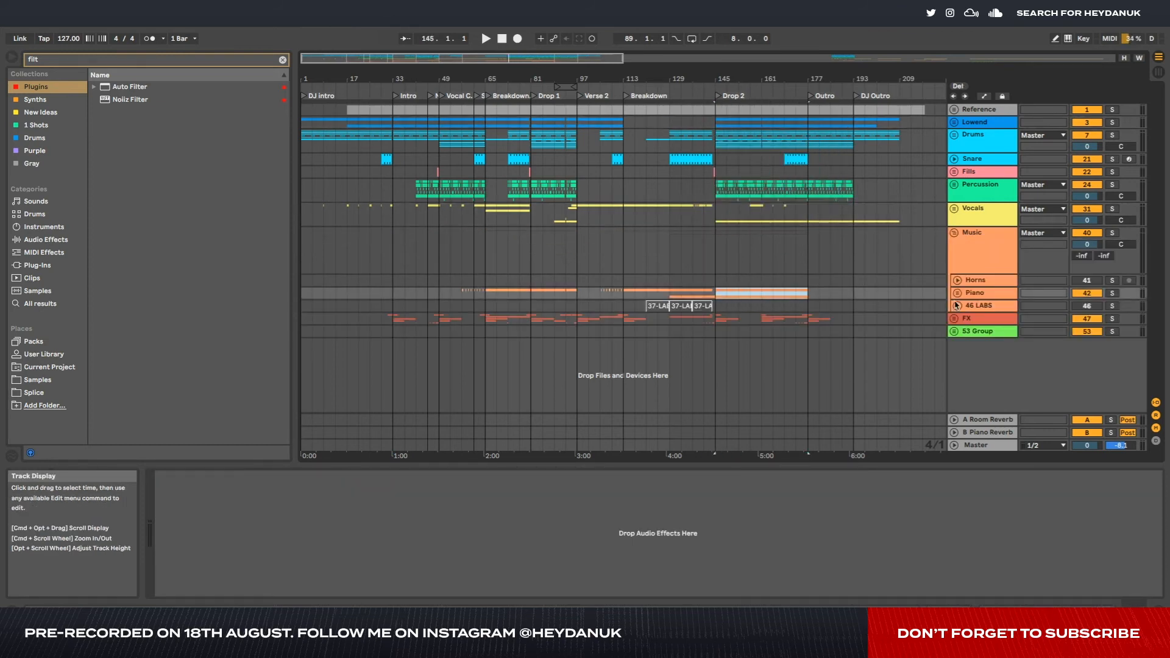
{"action": "left_click", "coordinate": [957, 293]}
{"action": "left_click", "coordinate": [1002, 294]}
{"action": "left_click", "coordinate": [956, 294]}
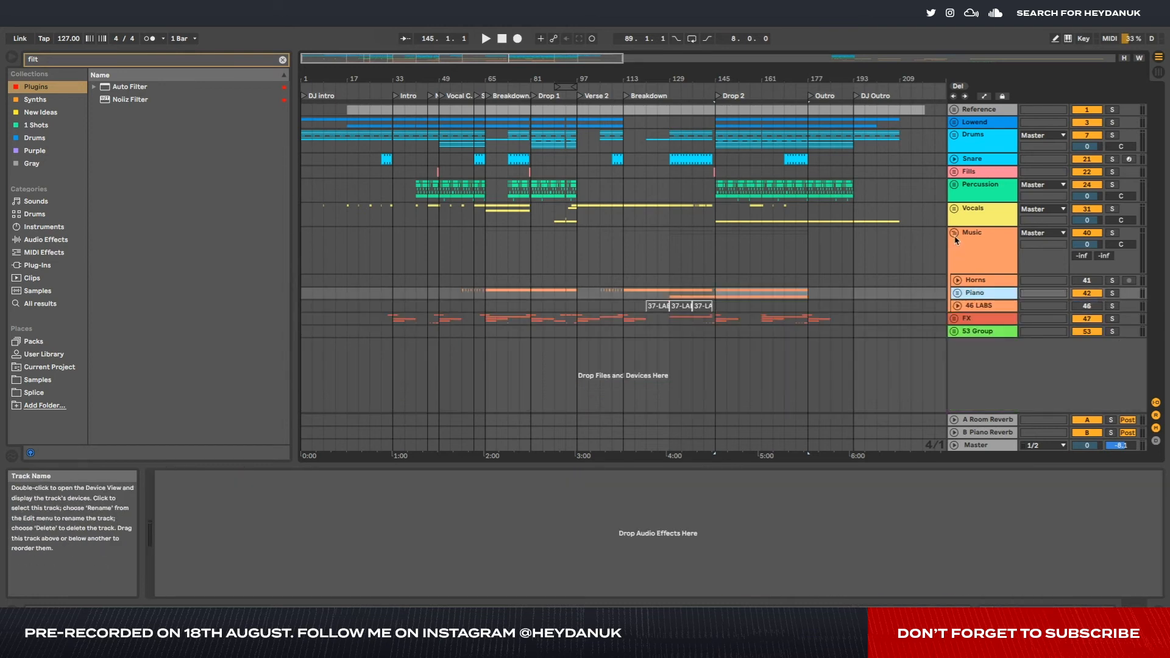
{"action": "left_click", "coordinate": [954, 233]}
- Highlight the Vocals group from the Intro at bar 33 to the Outro at bar 177 to review the main song length
{"action": "scroll", "coordinate": [743, 216], "scroll_direction": "down", "scroll_amount": 2}
{"action": "left_click_drag", "start_coordinate": [701, 216], "coordinate": [626, 223]}
{"action": "left_click", "coordinate": [626, 223]}
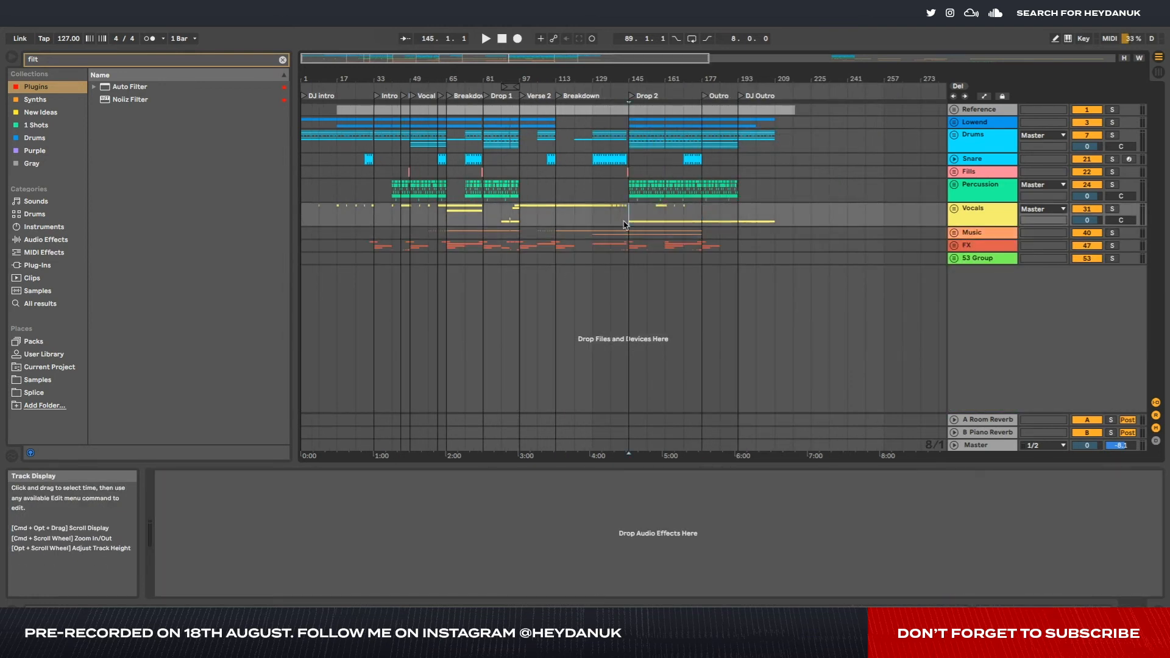
{"action": "scroll", "coordinate": [379, 216], "scroll_direction": "up", "scroll_amount": 5}
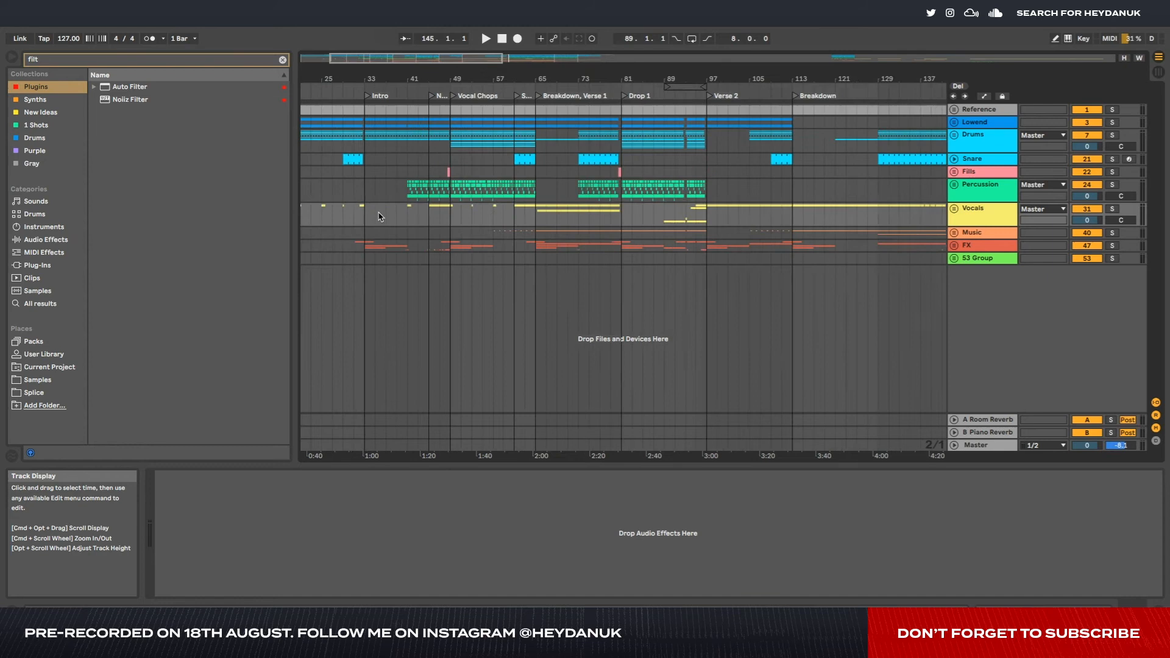
{"action": "left_click", "coordinate": [364, 212]}
{"action": "scroll", "coordinate": [364, 212], "scroll_direction": "down", "scroll_amount": 4}
{"action": "scroll", "coordinate": [366, 214], "scroll_direction": "right", "scroll_amount": 2}
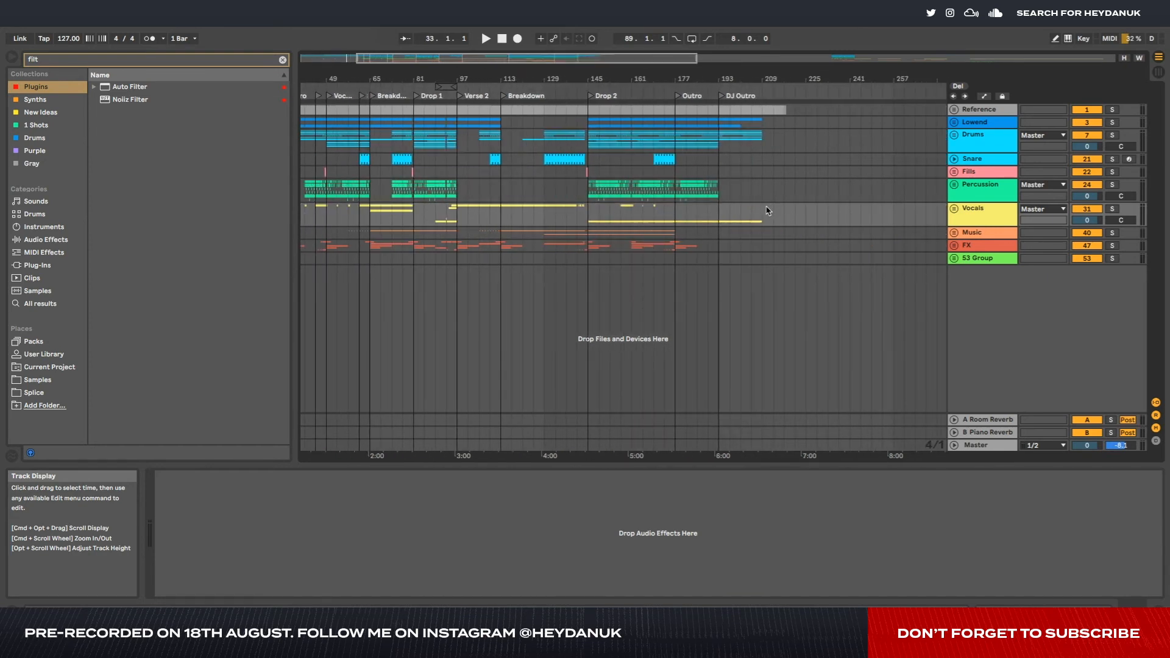
{"action": "left_click", "coordinate": [766, 211], "text": "shift"}
{"action": "left_click", "coordinate": [684, 215], "text": "shift"}
{"action": "scroll", "coordinate": [667, 153], "scroll_direction": "left", "scroll_amount": 2}
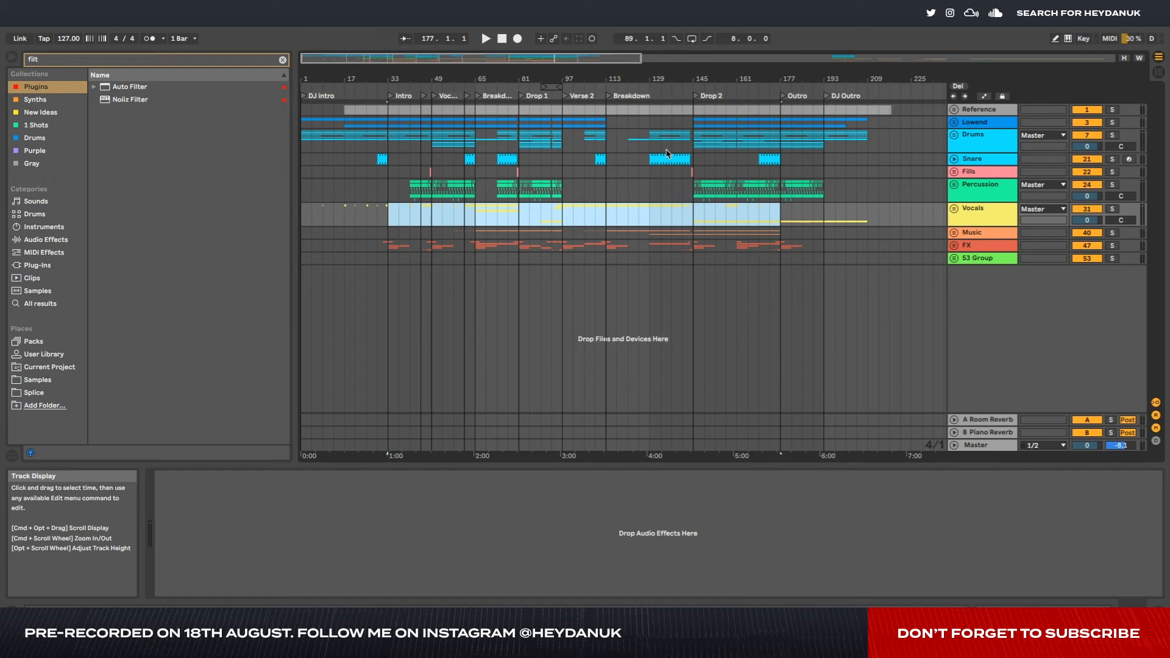
- Play the arrangement from the Intro at bar 33
{"action": "left_click", "coordinate": [961, 144]}
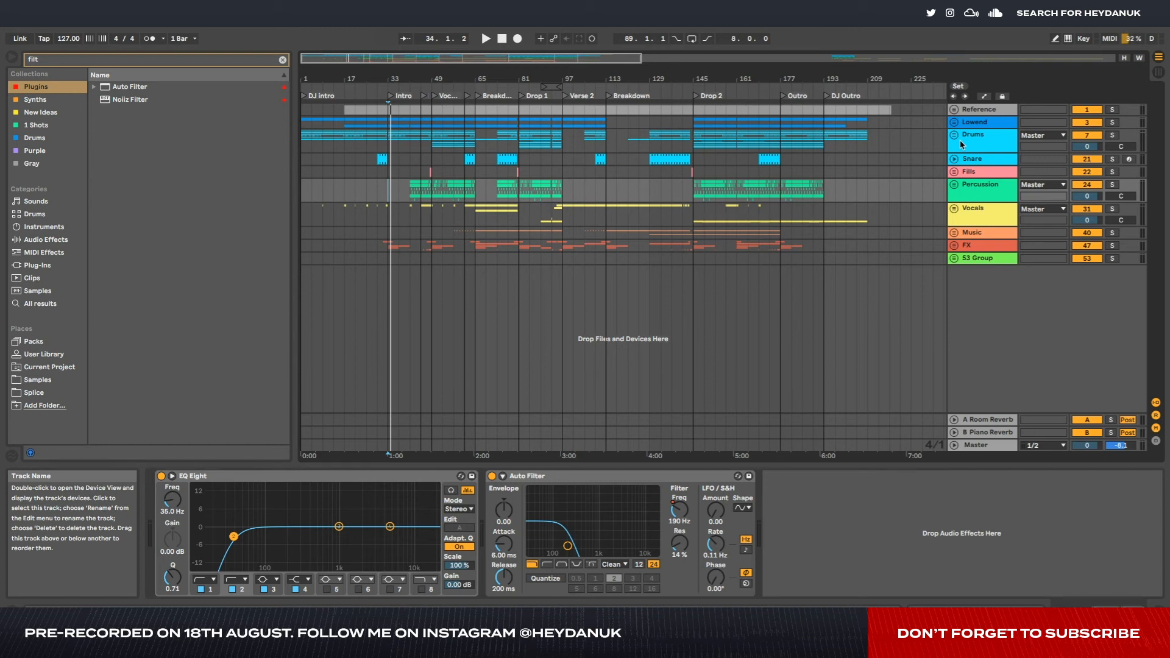
{"action": "key", "text": "space"}
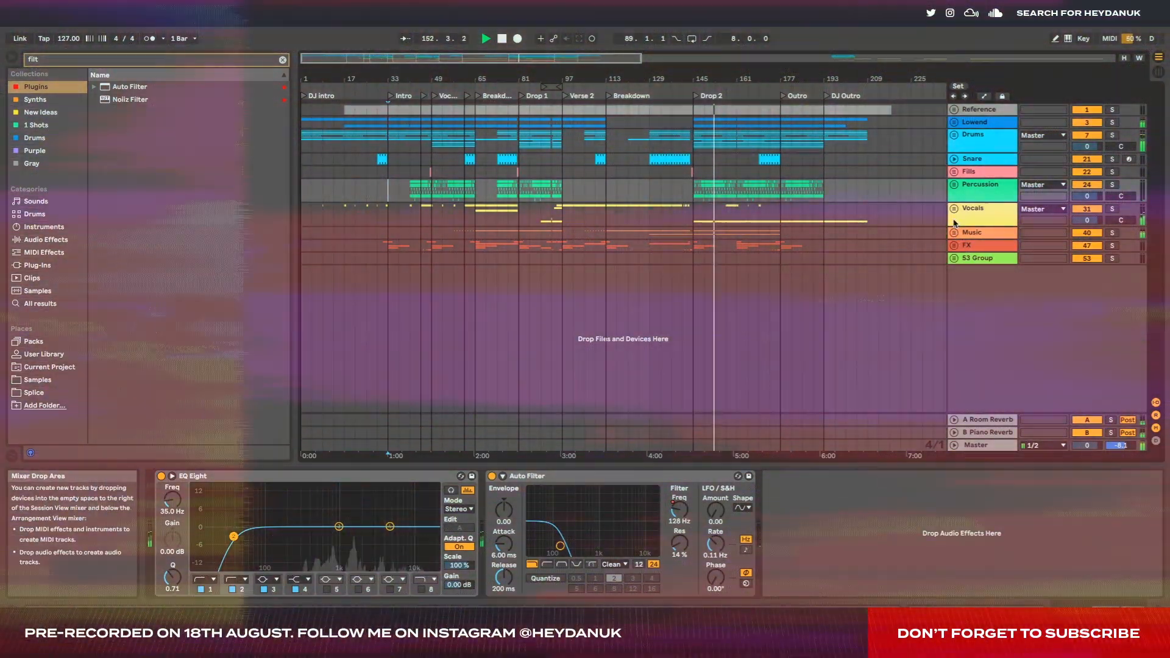
- Unfold the Music and Piano groups and inspect the lowest Piano track's clip and effects during Drop 2 playback
{"action": "left_click", "coordinate": [954, 232]}
{"action": "left_click", "coordinate": [957, 293]}
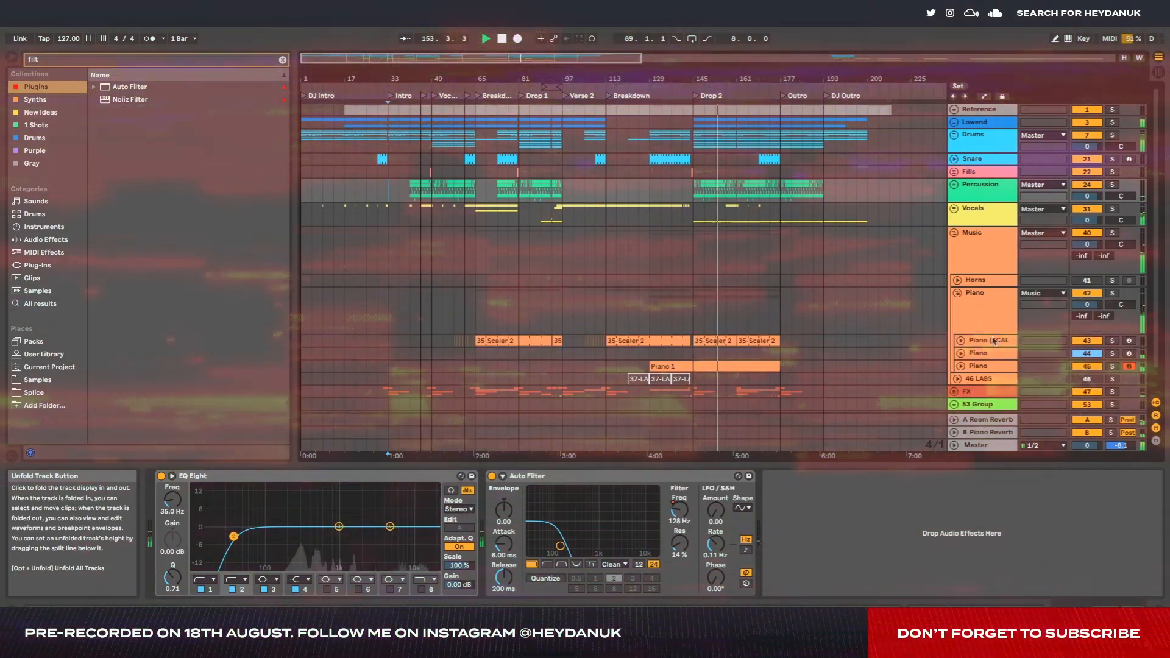
{"action": "left_click", "coordinate": [982, 366]}
{"action": "left_click", "coordinate": [960, 366]}
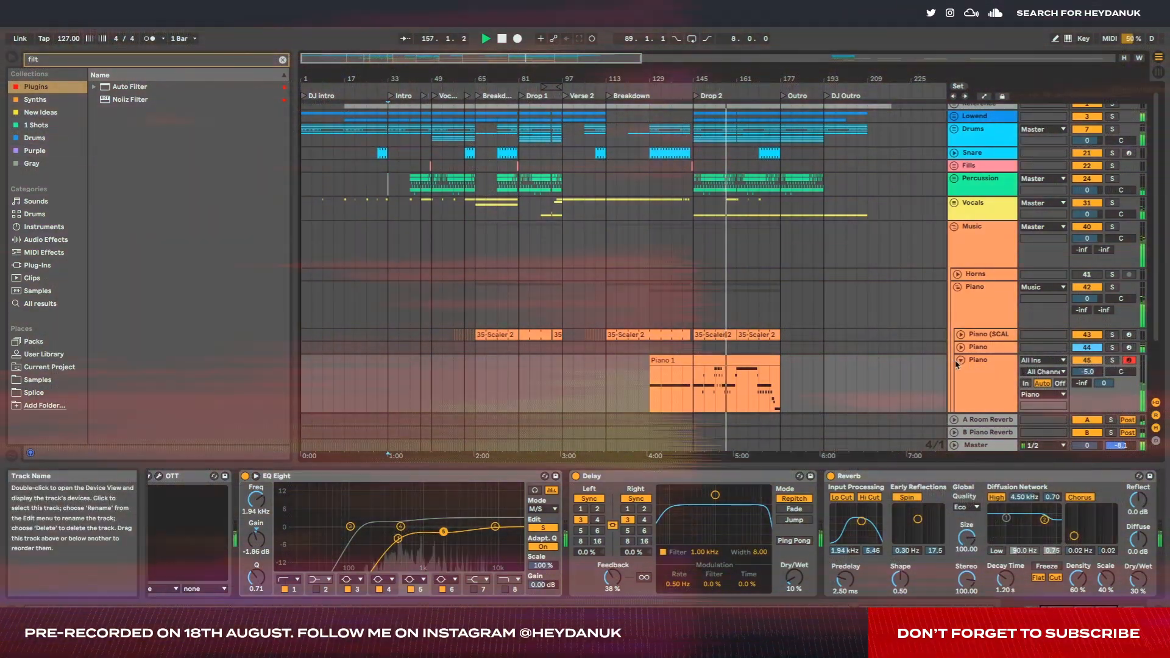
- Fold the lowest Piano track, the Piano group and the Music group, and move the track selection down to 53 Group
{"action": "left_click", "coordinate": [961, 360]}
{"action": "left_click", "coordinate": [957, 286]}
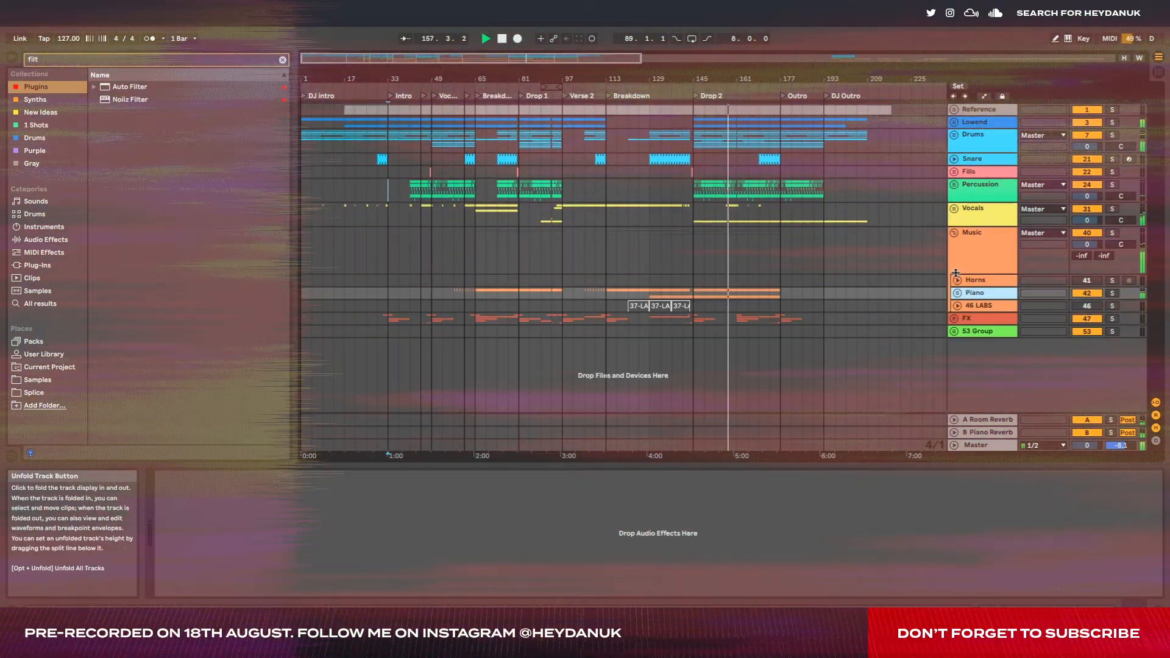
{"action": "left_click", "coordinate": [955, 233]}
{"action": "left_click", "coordinate": [975, 235]}
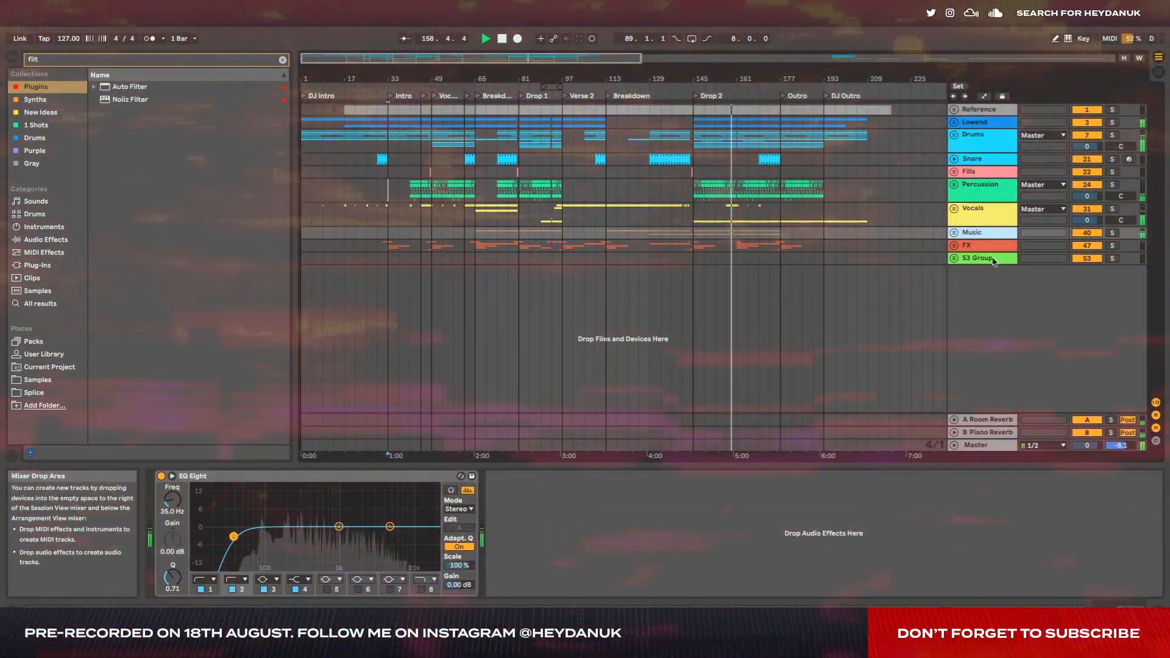
{"action": "key", "text": "Down"}
{"action": "key", "text": "Down"}
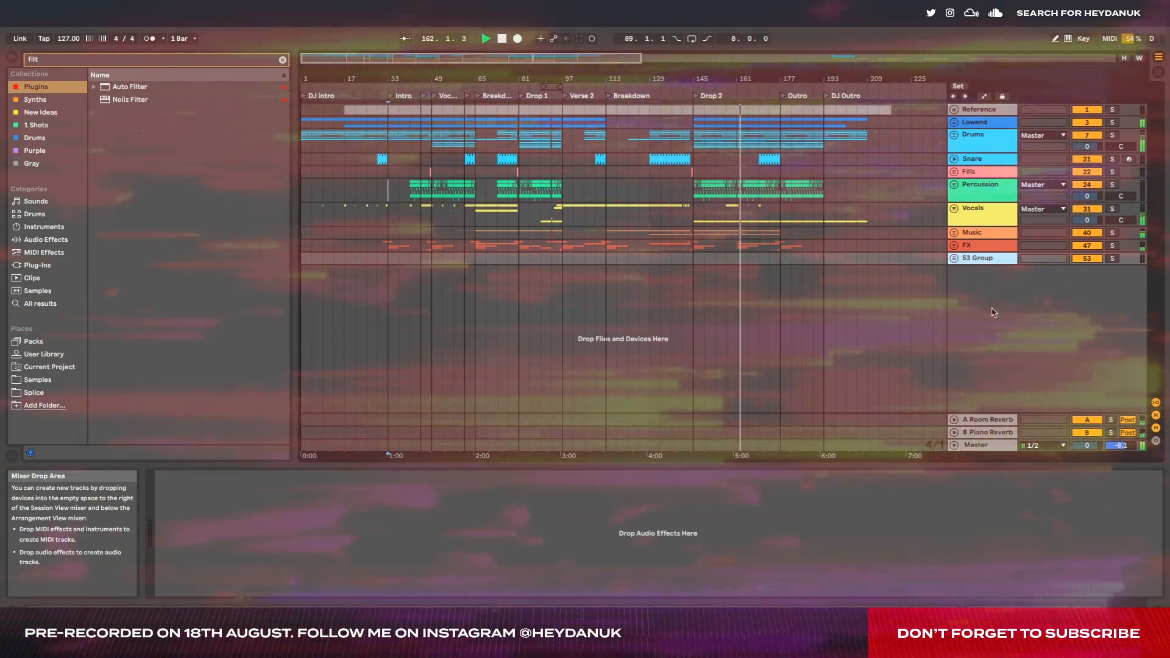
- Copy the Vocals phrase in bars 157 to 163, paste it at bar 173 before the Outro, and fold the Vocals group
{"action": "left_click", "coordinate": [954, 209]}
{"action": "scroll", "coordinate": [761, 292], "scroll_direction": "up", "scroll_amount": 5}
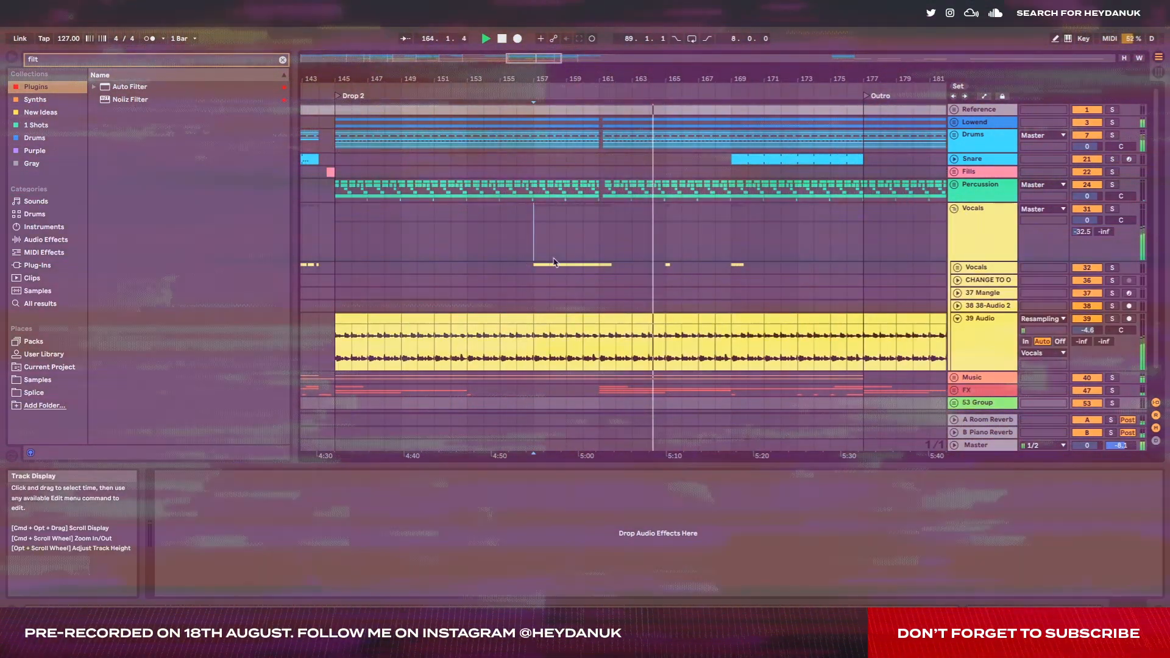
{"action": "key", "text": "super+c"}
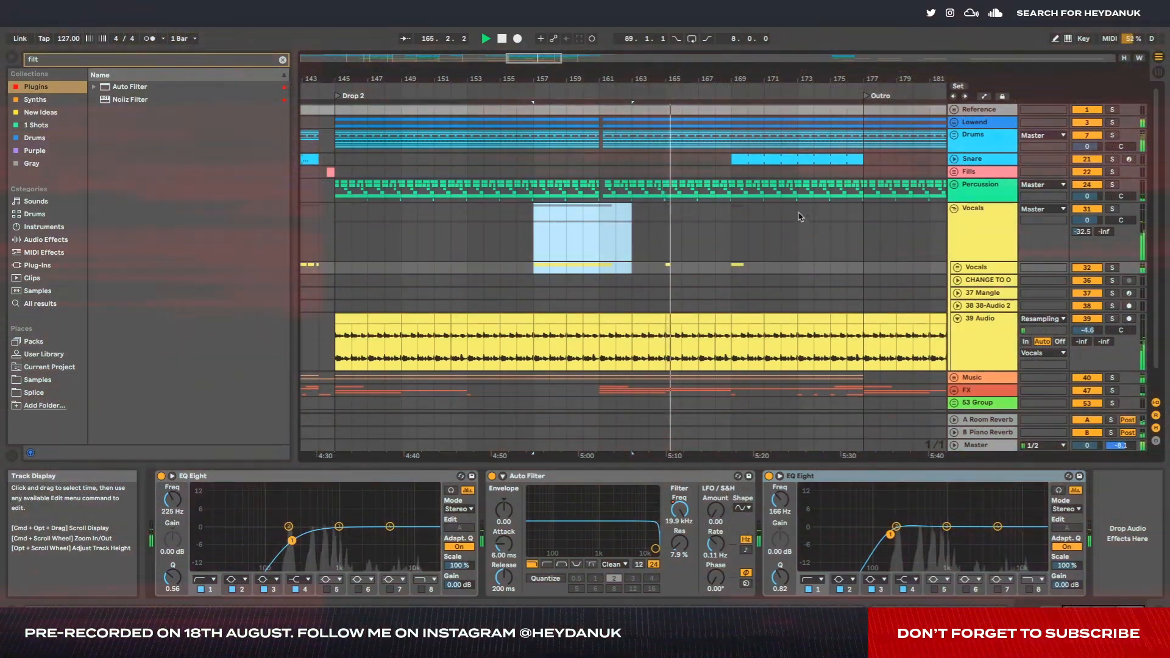
{"action": "left_click", "coordinate": [792, 224]}
{"action": "key", "text": "super+v"}
{"action": "scroll", "coordinate": [771, 237], "scroll_direction": "down", "scroll_amount": 2}
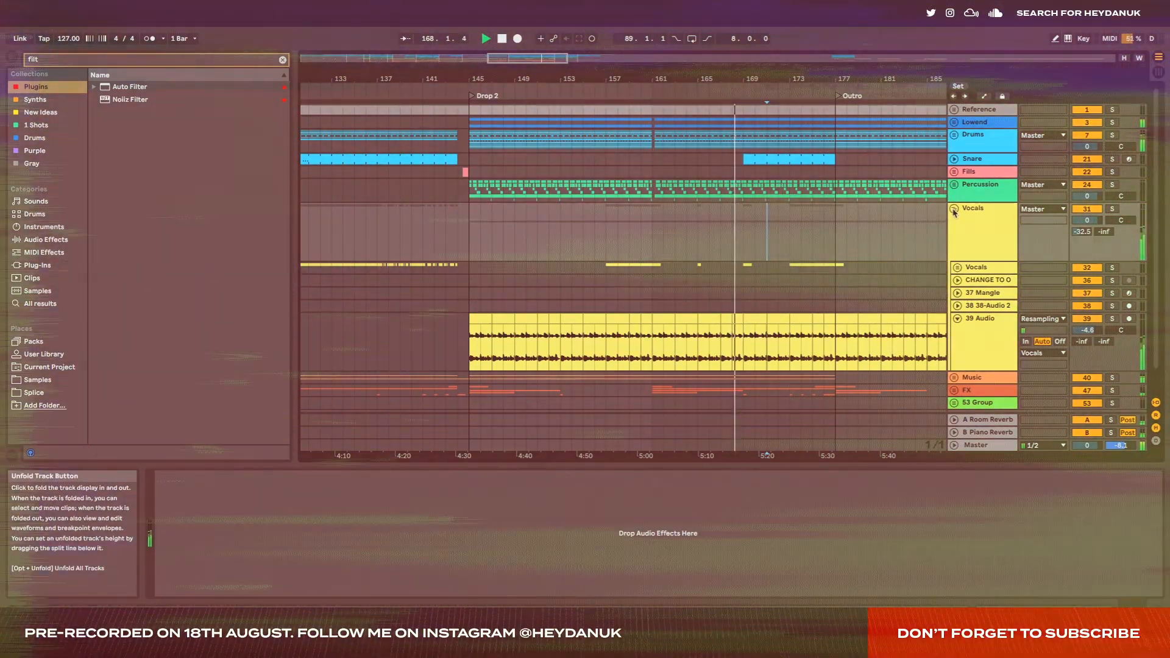
{"action": "left_click", "coordinate": [954, 210]}
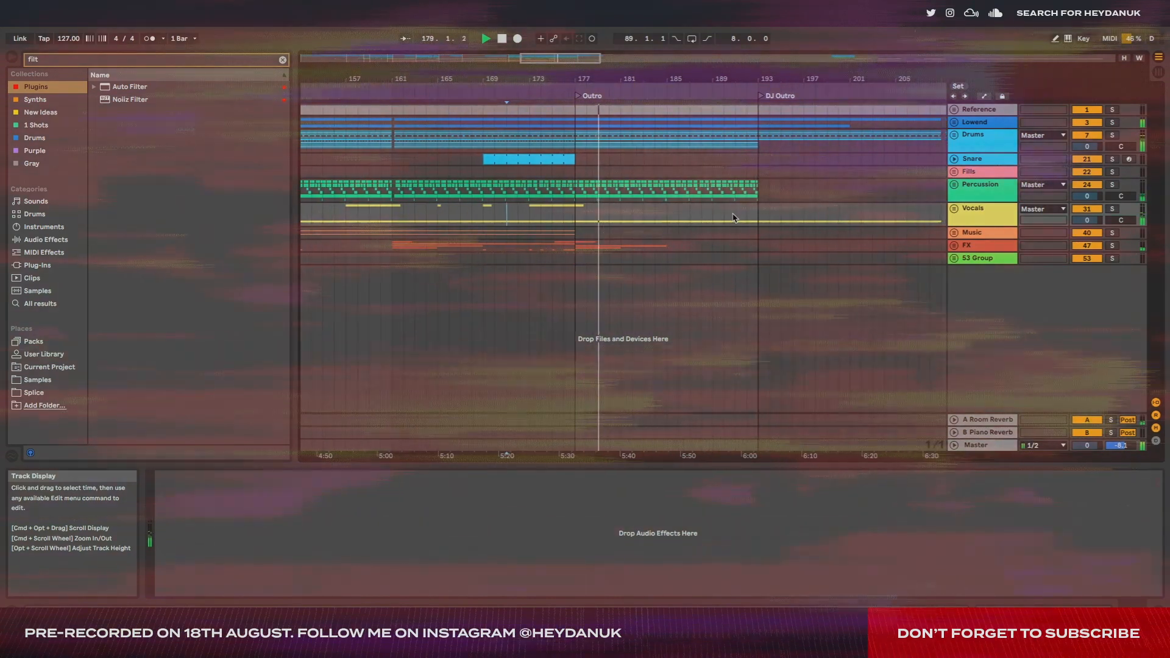
- Shape the 39 Audio track's Gain automation to fade from the Outro at bar 177 down to -25.0 dB at the DJ Outro
{"action": "left_click", "coordinate": [950, 210]}
{"action": "left_click", "coordinate": [971, 331]}
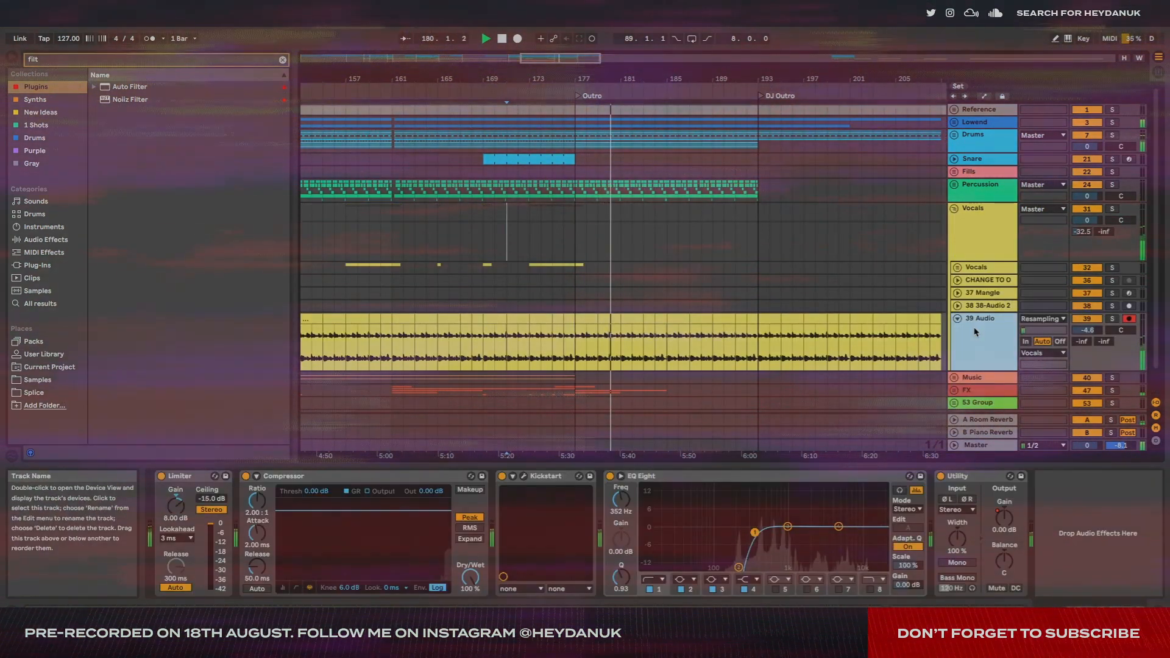
{"action": "key", "text": "a"}
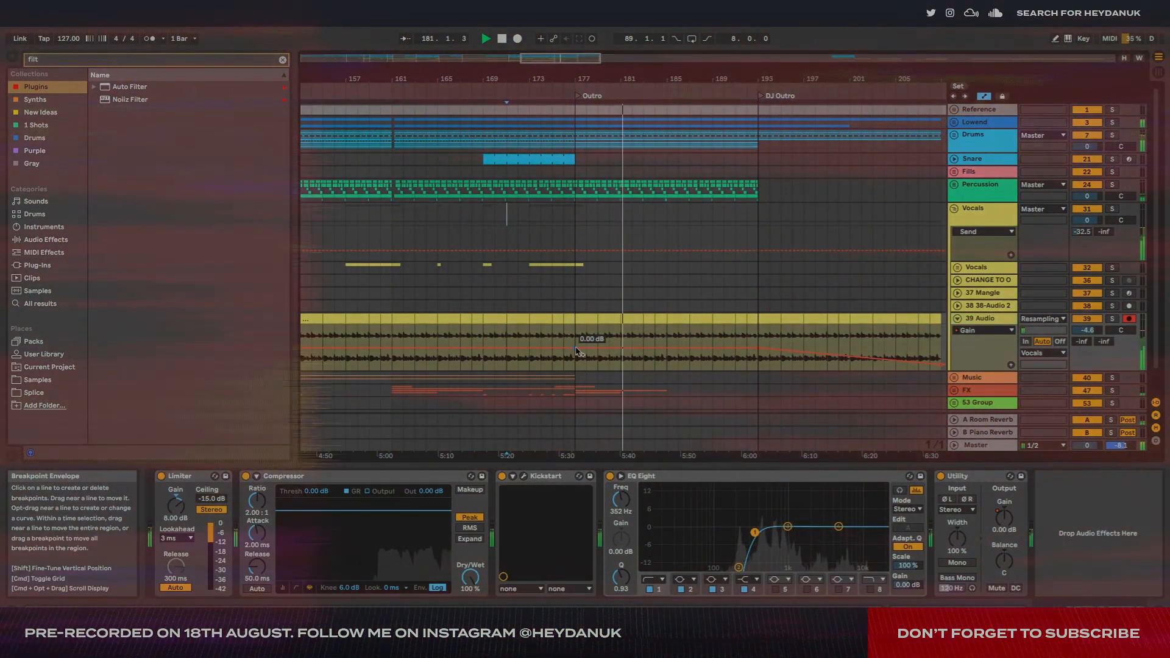
{"action": "right_click", "coordinate": [761, 368]}
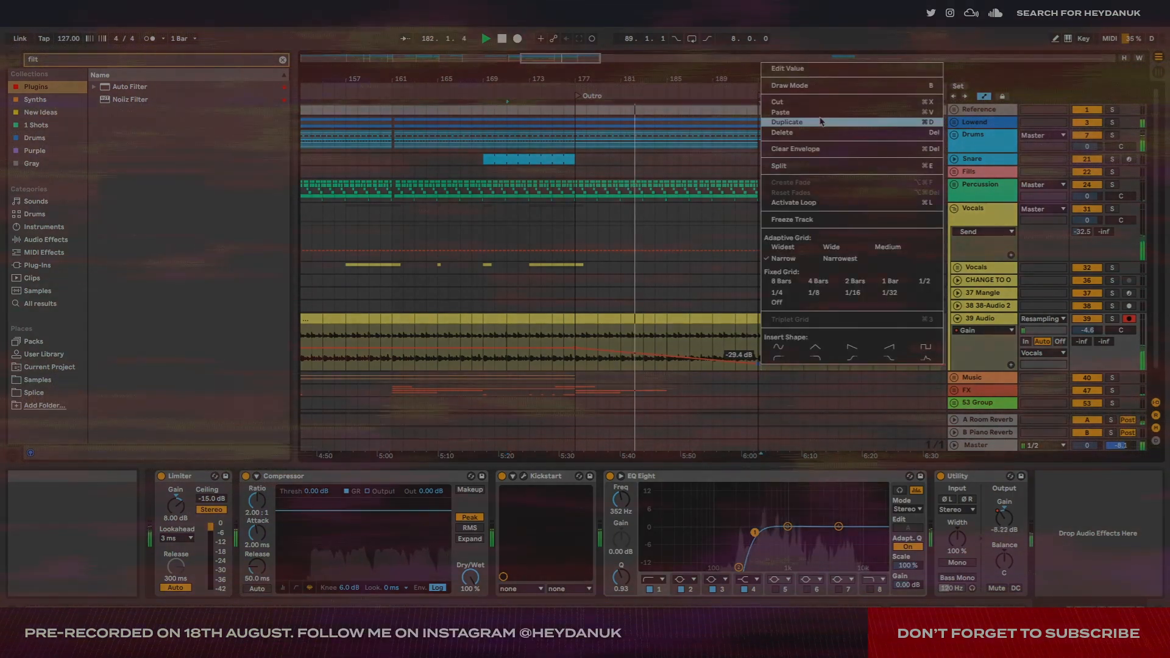
{"action": "left_click", "coordinate": [818, 69]}
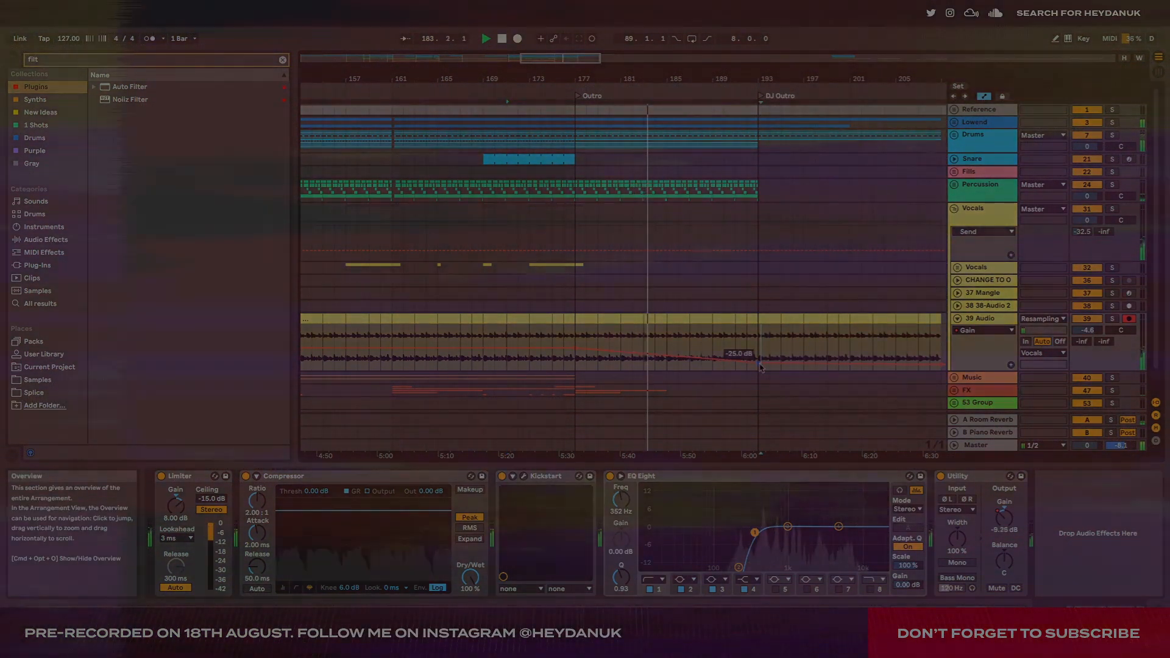